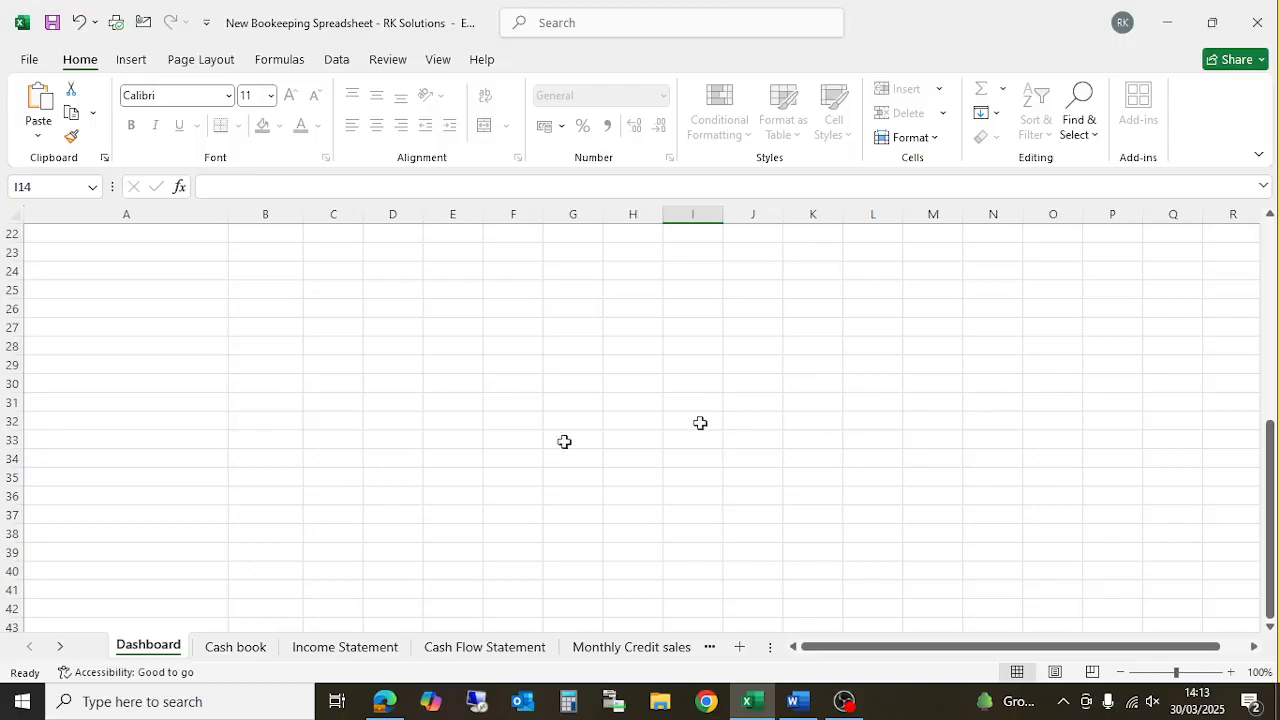
Step: Review the business dashboard's totals and sheet links, and glance at the Cash book sheet
scroll(343, 480, "up", 7)
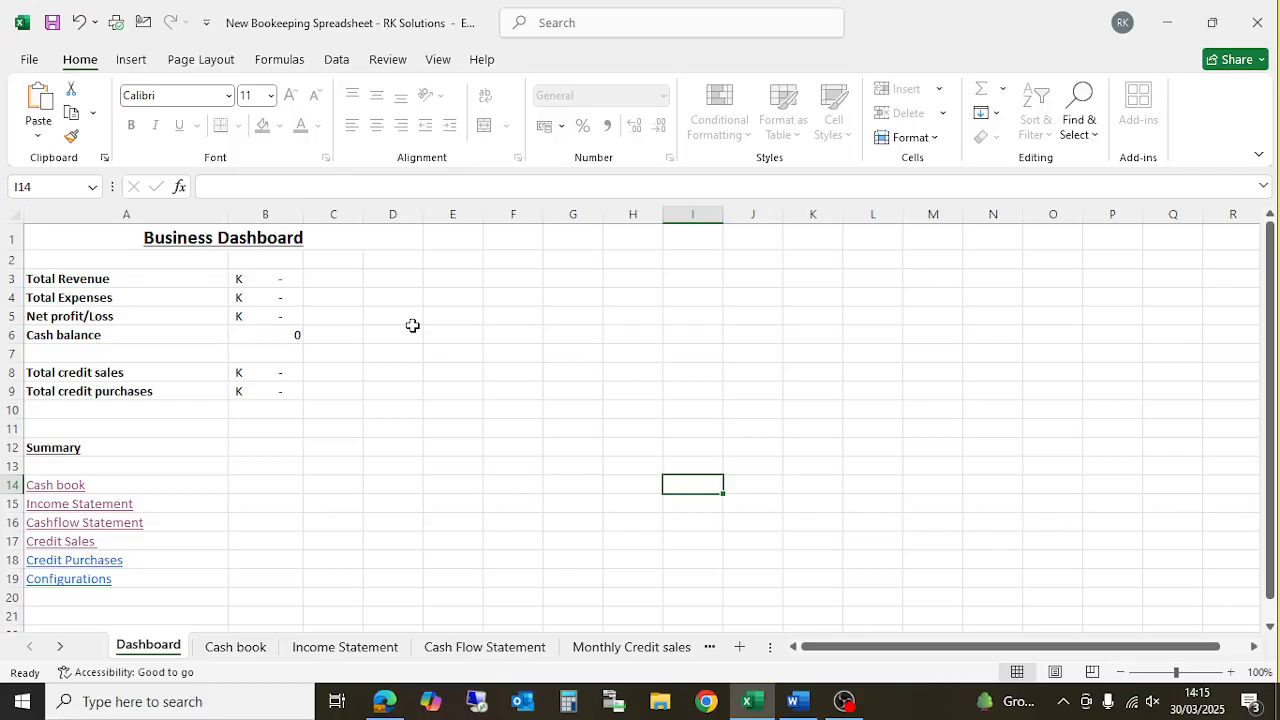
left_click(280, 337)
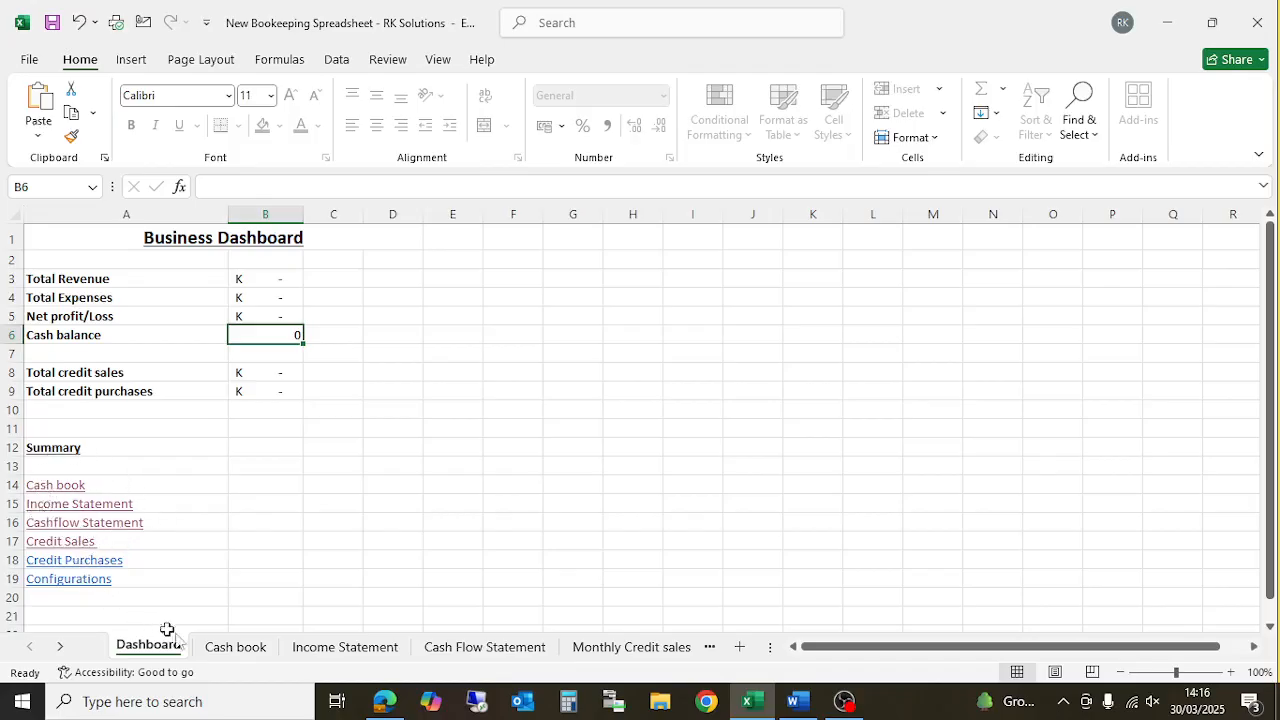
left_click(214, 647)
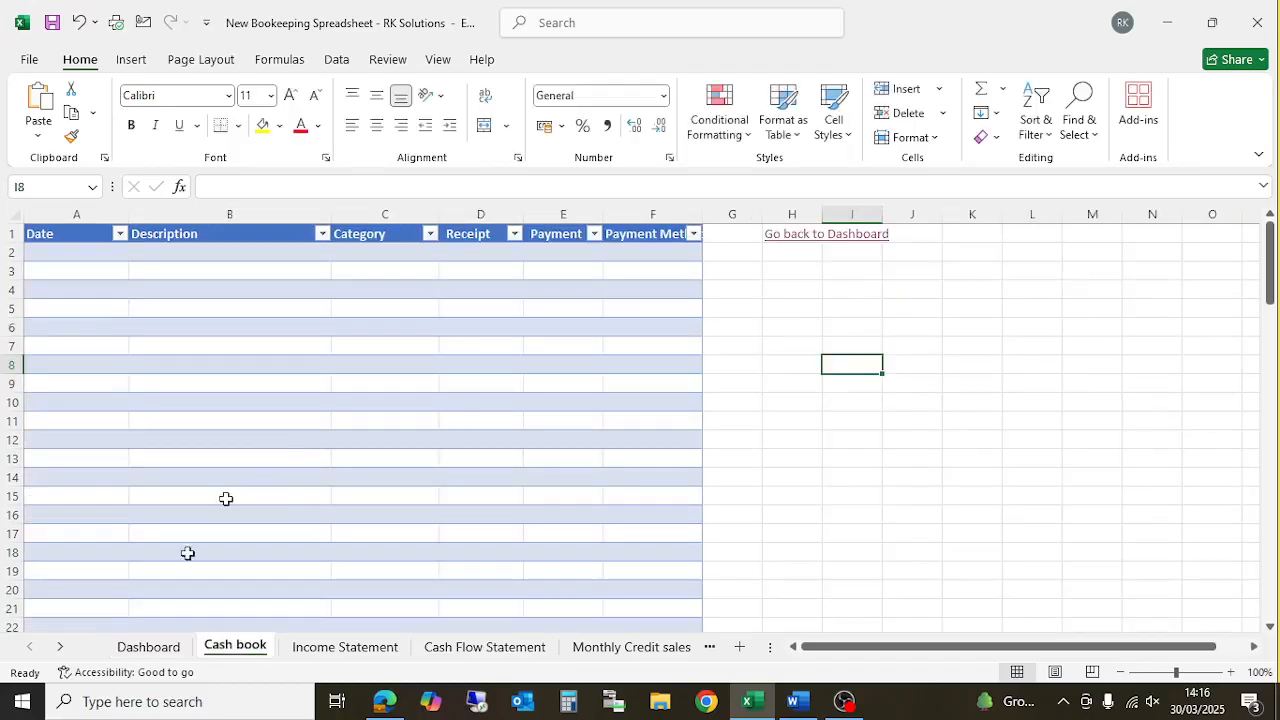
left_click(170, 648)
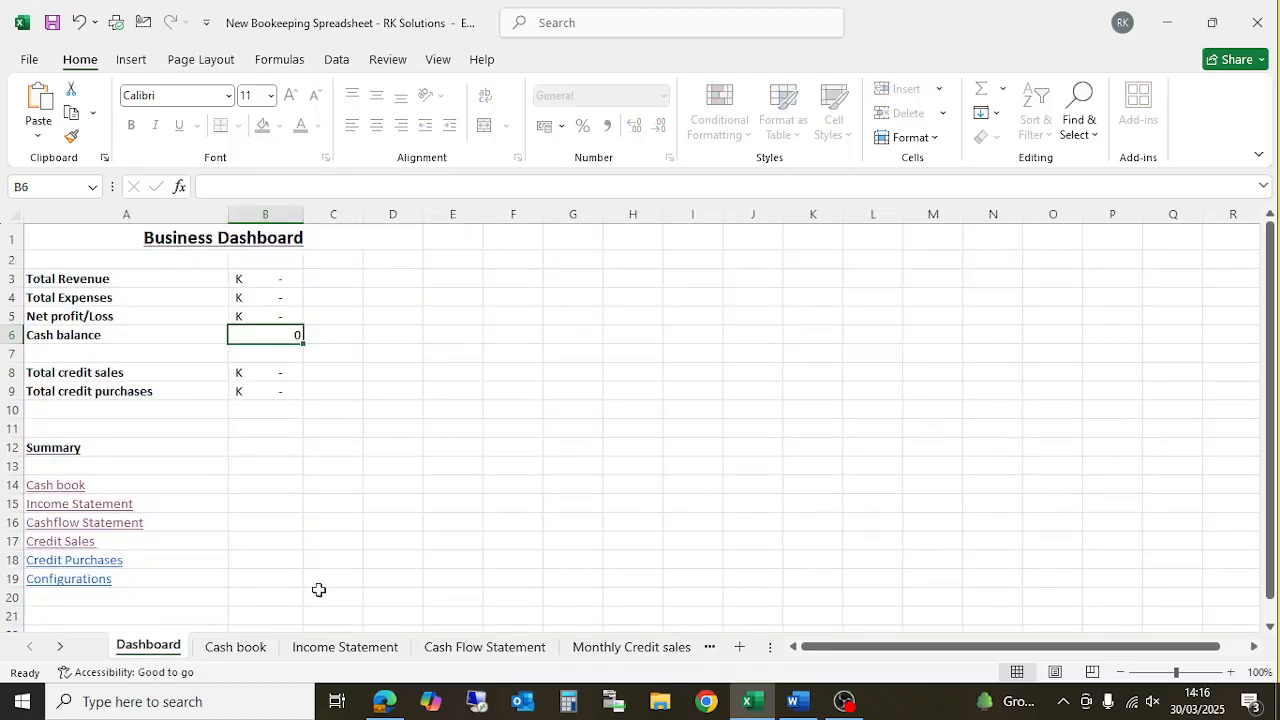
Step: Try to follow the dashboard's Cash book link to its sheet
left_click(50, 488)
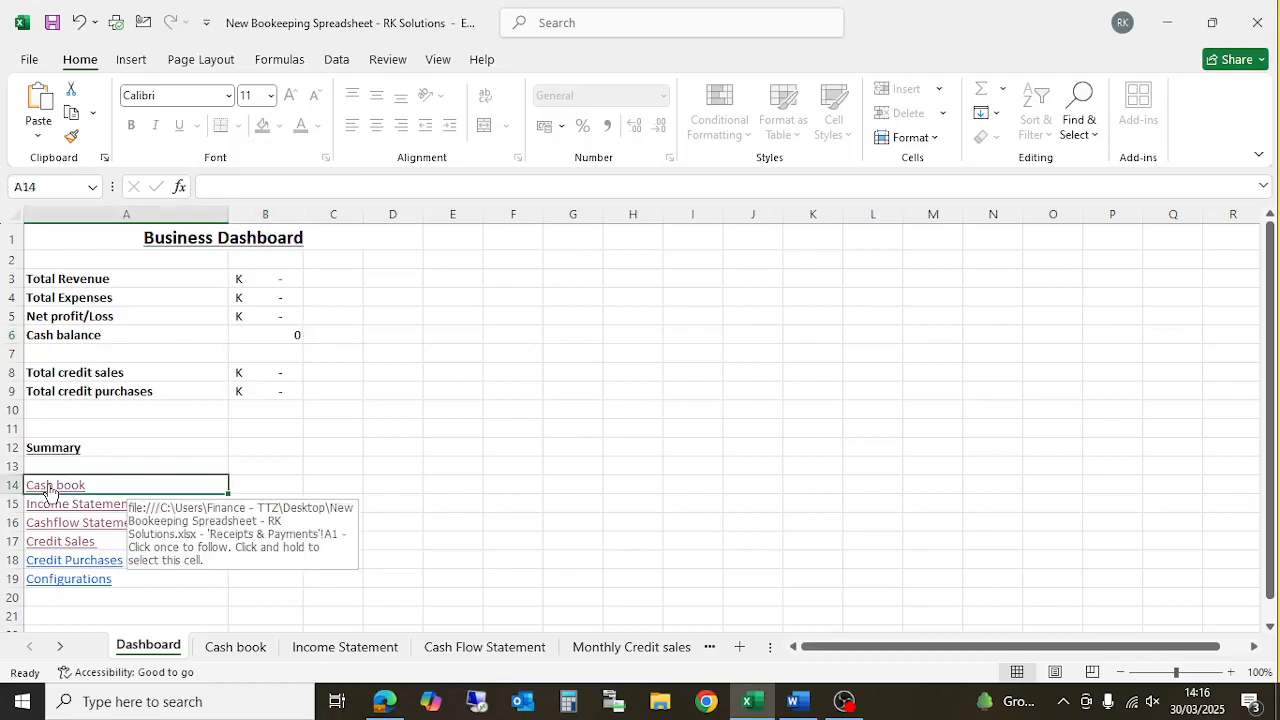
left_click(48, 485)
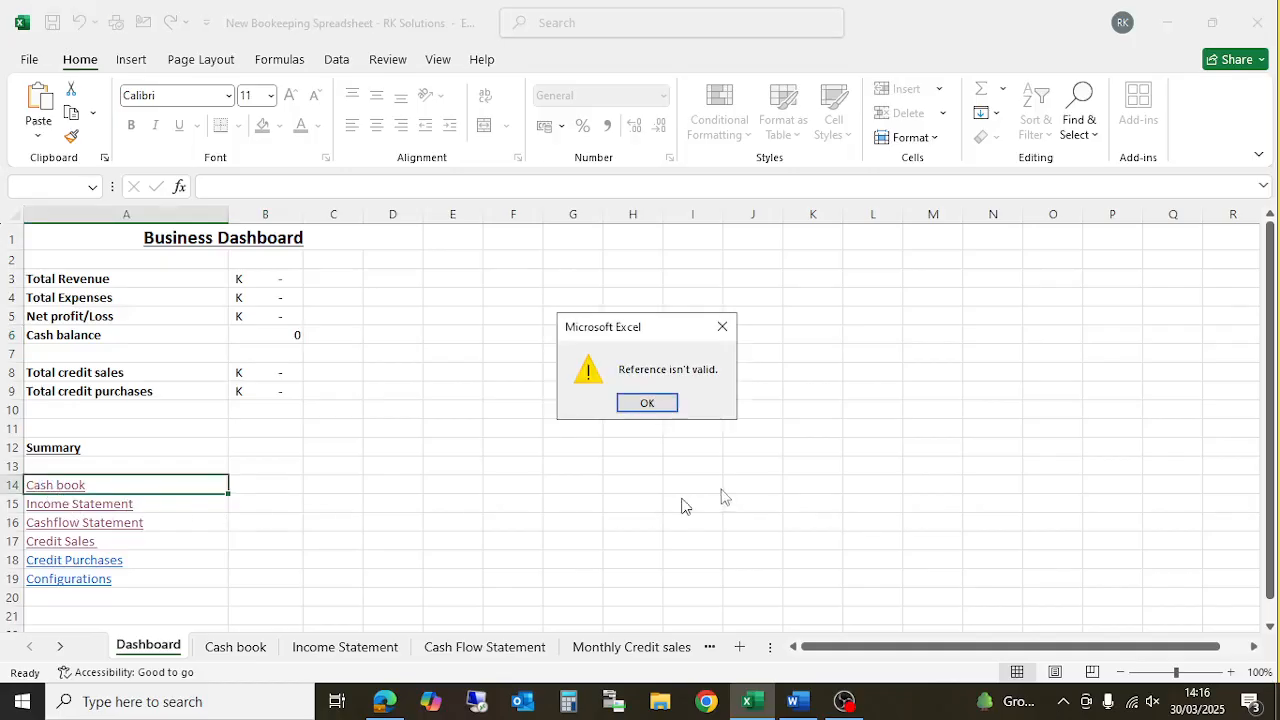
left_click(663, 404)
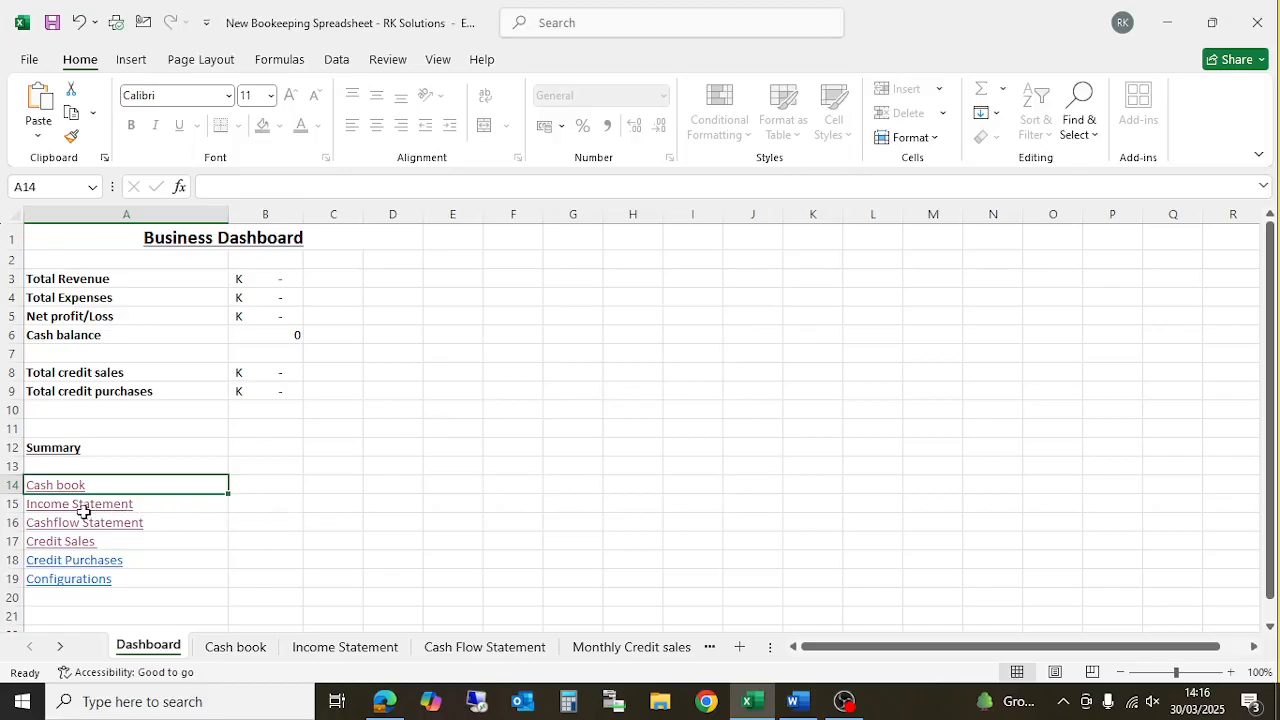
left_click(845, 701)
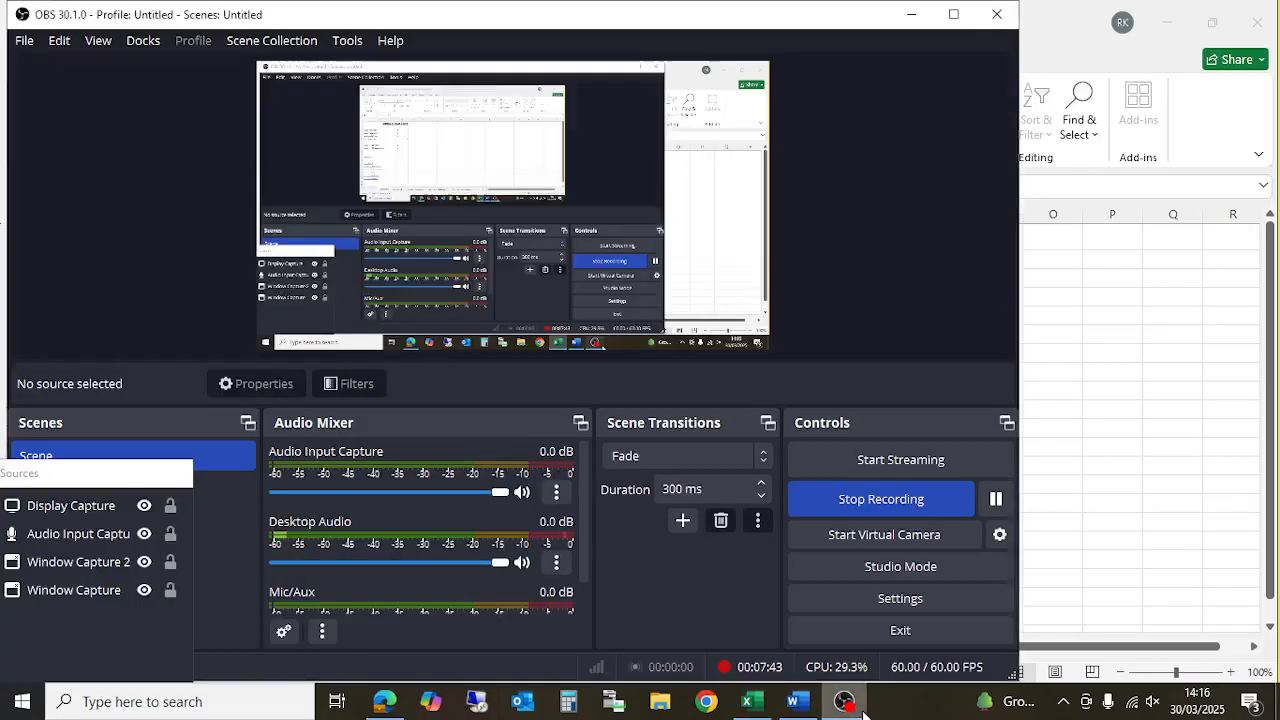
left_click(996, 500)
left_click(1094, 449)
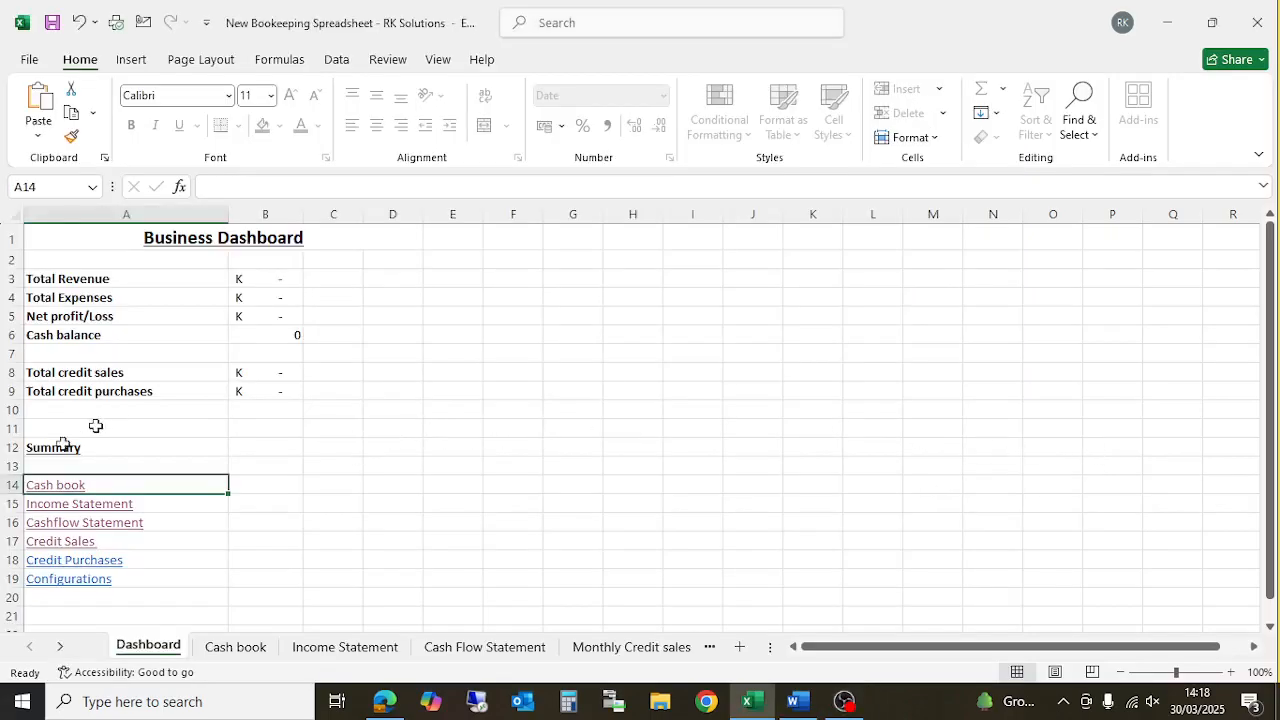
Step: Test the dashboard links to the Cash book, Income Statement and Credit Sales sheets, returning to the dashboard after each
left_click(43, 487)
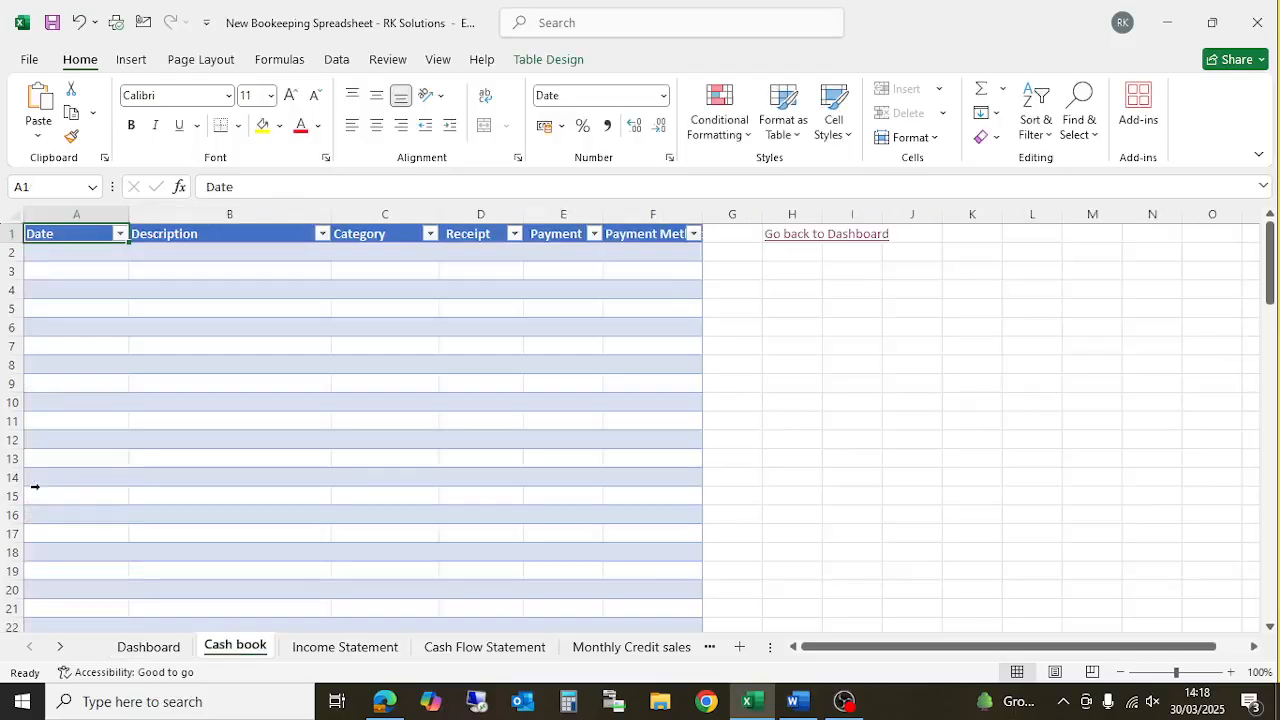
left_click(150, 648)
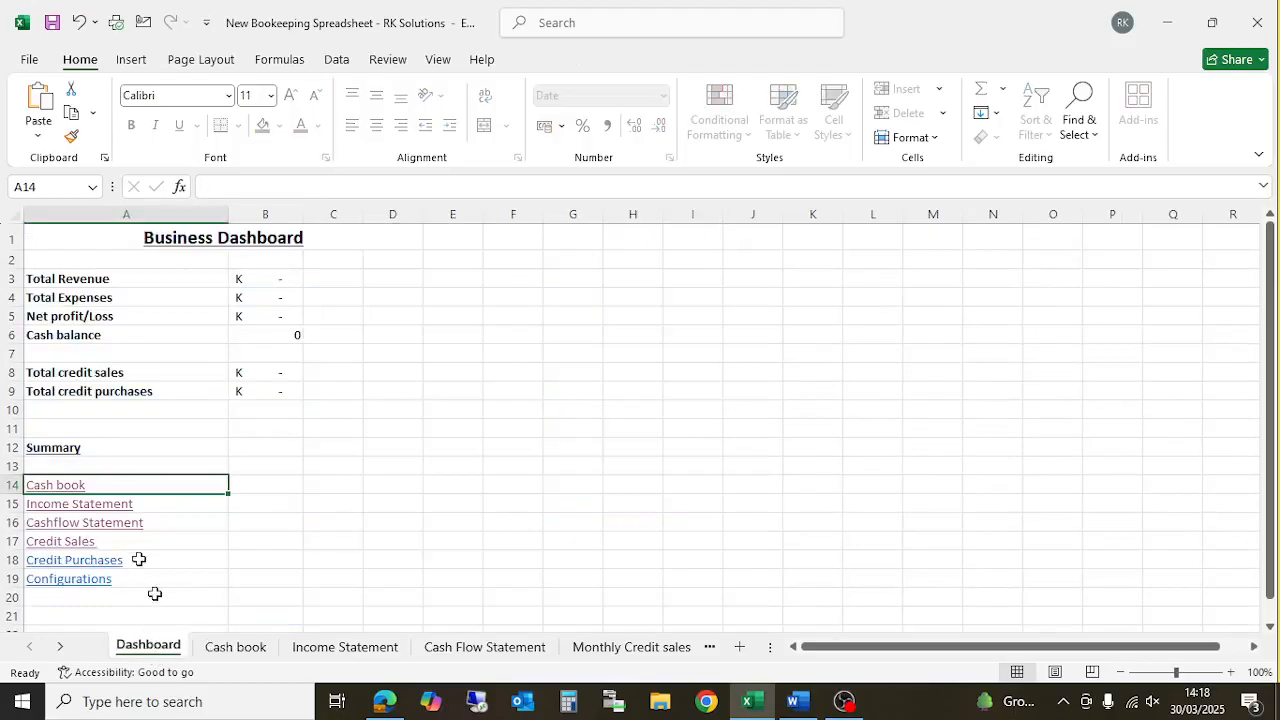
left_click(55, 506)
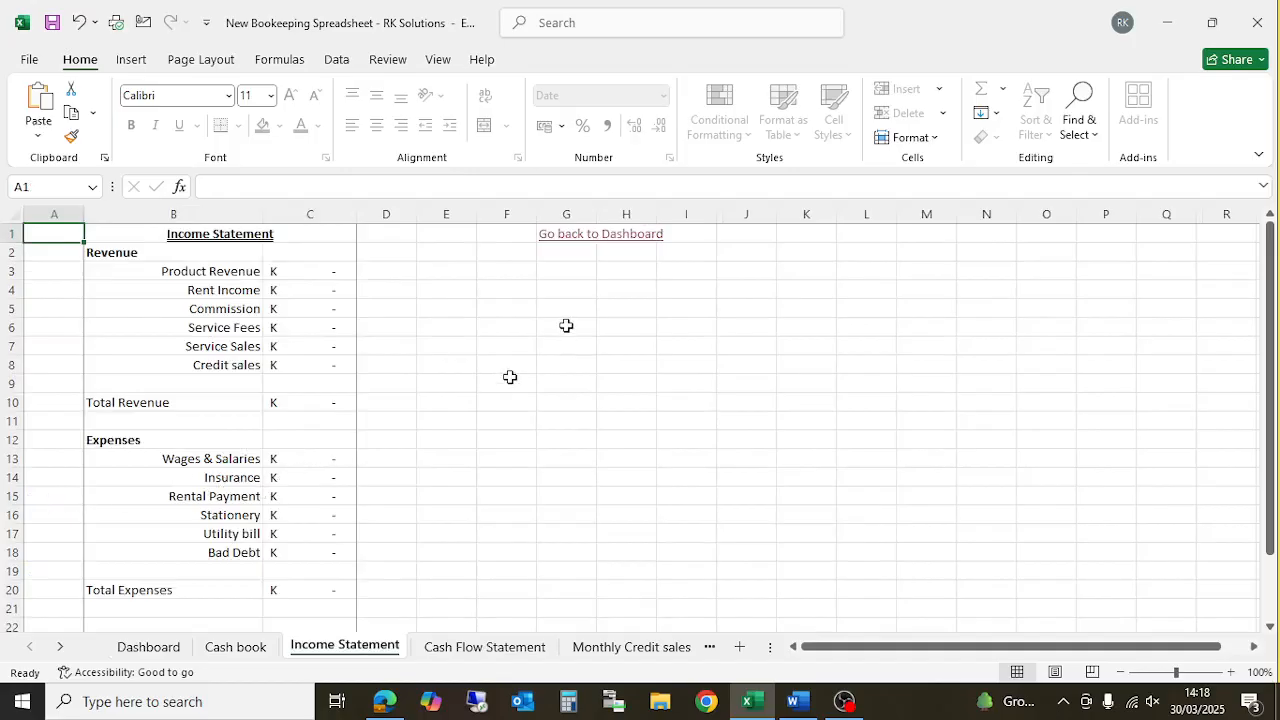
left_click(568, 237)
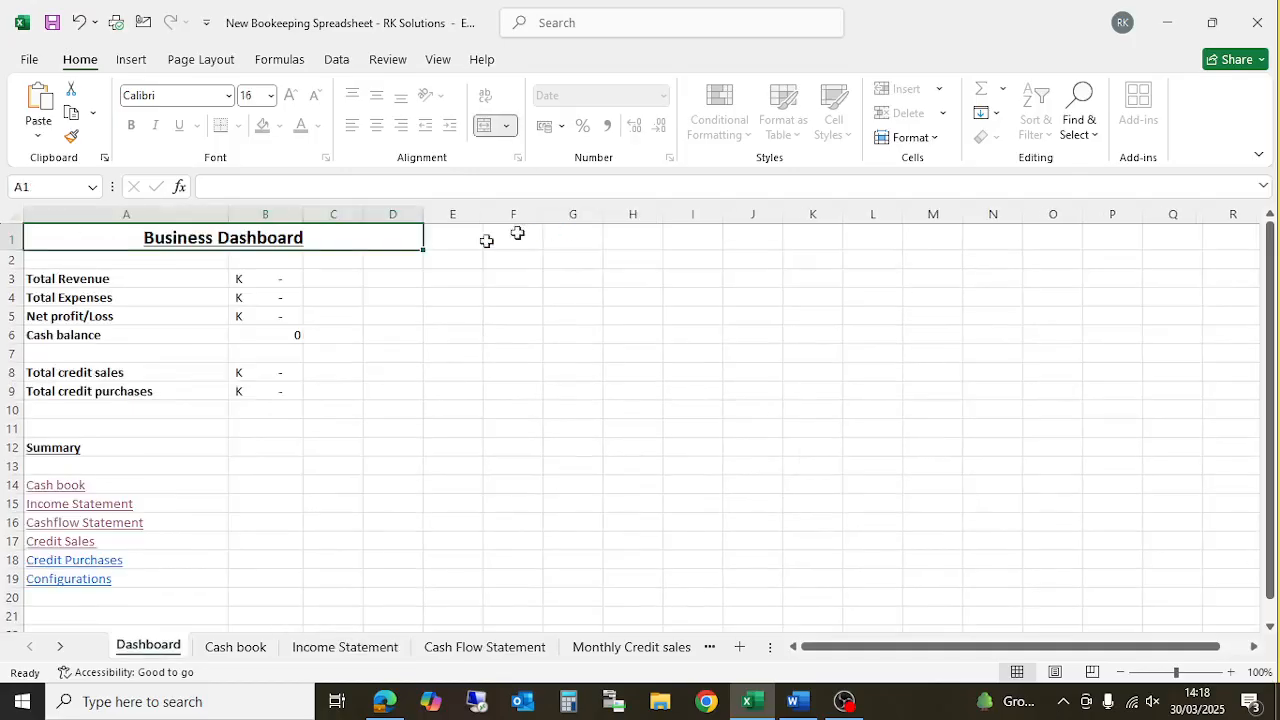
left_click(36, 544)
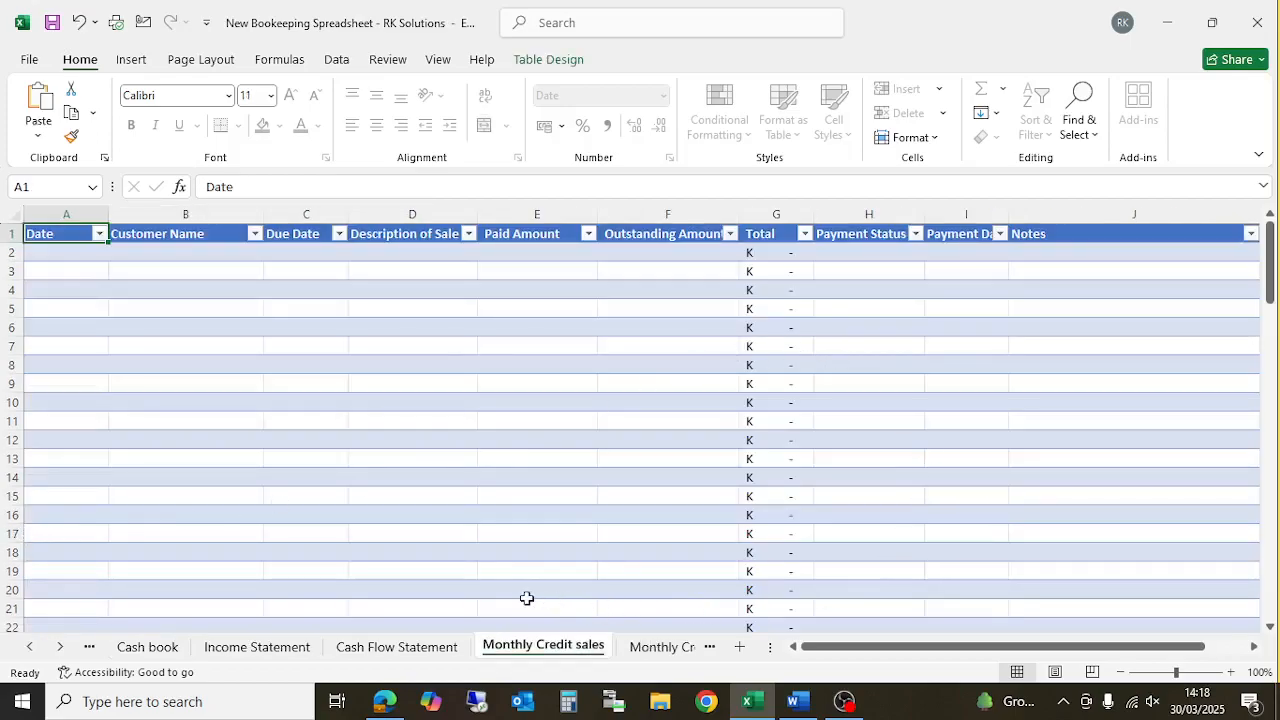
left_click_drag(1088, 646, 1128, 635)
left_click(1202, 254)
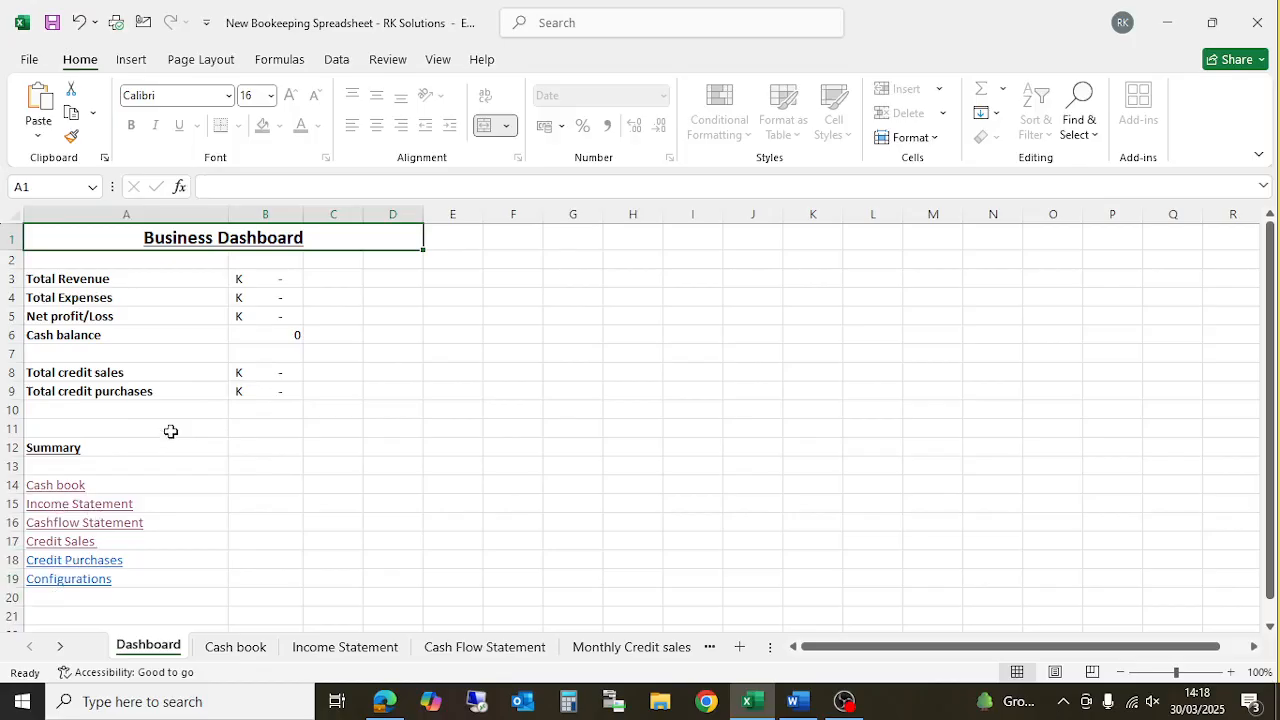
Step: Open the Cash book from the dashboard and enter the date 1/03/25 in the first row
left_click(46, 487)
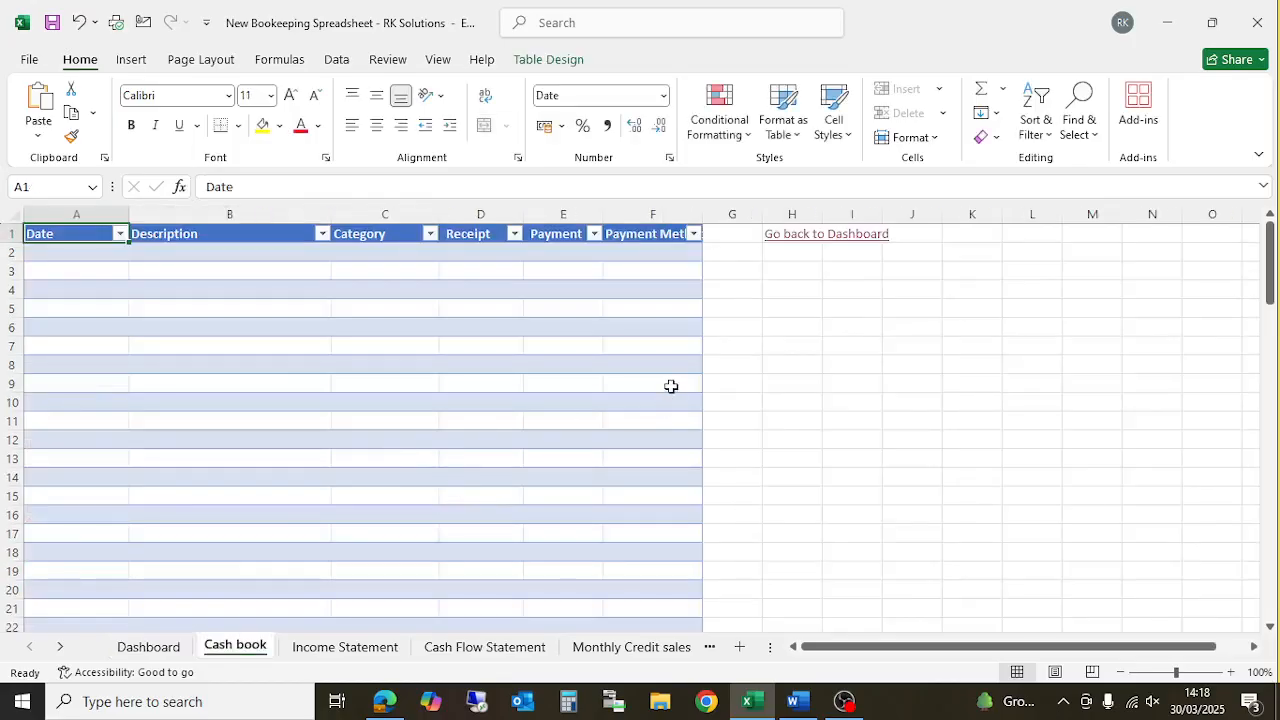
left_click(33, 254)
left_click(103, 249)
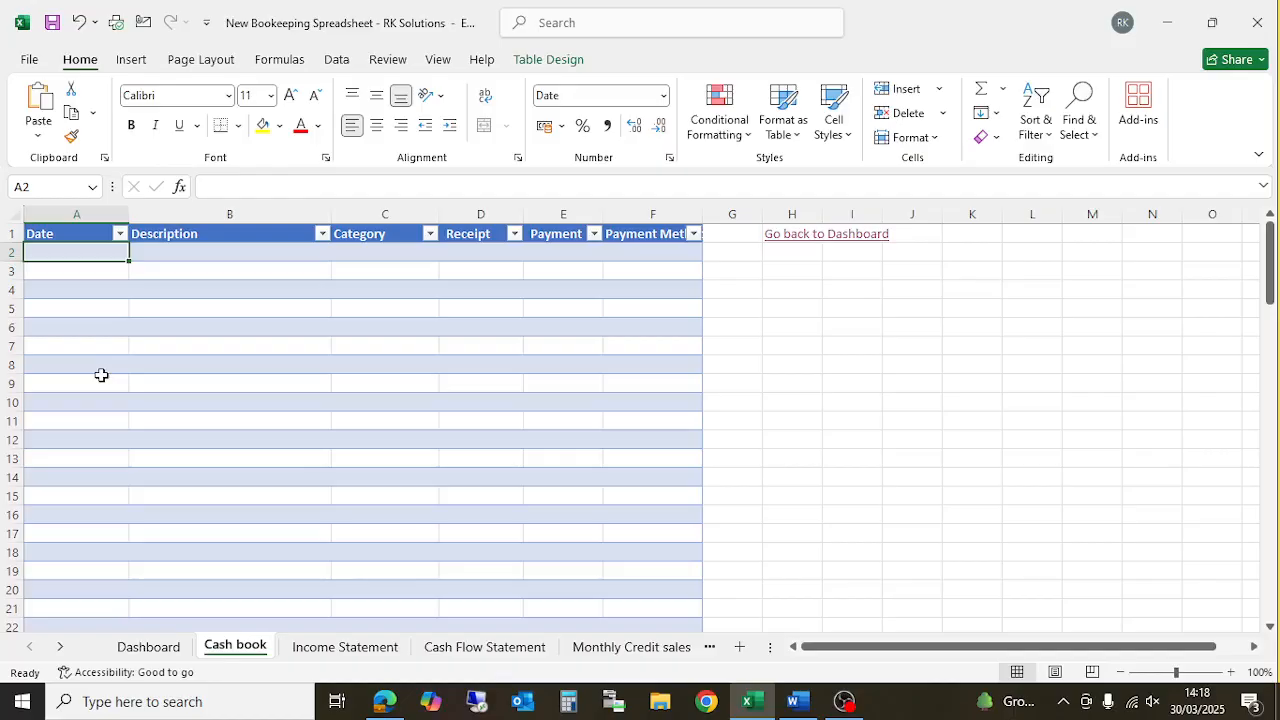
type("1/05")
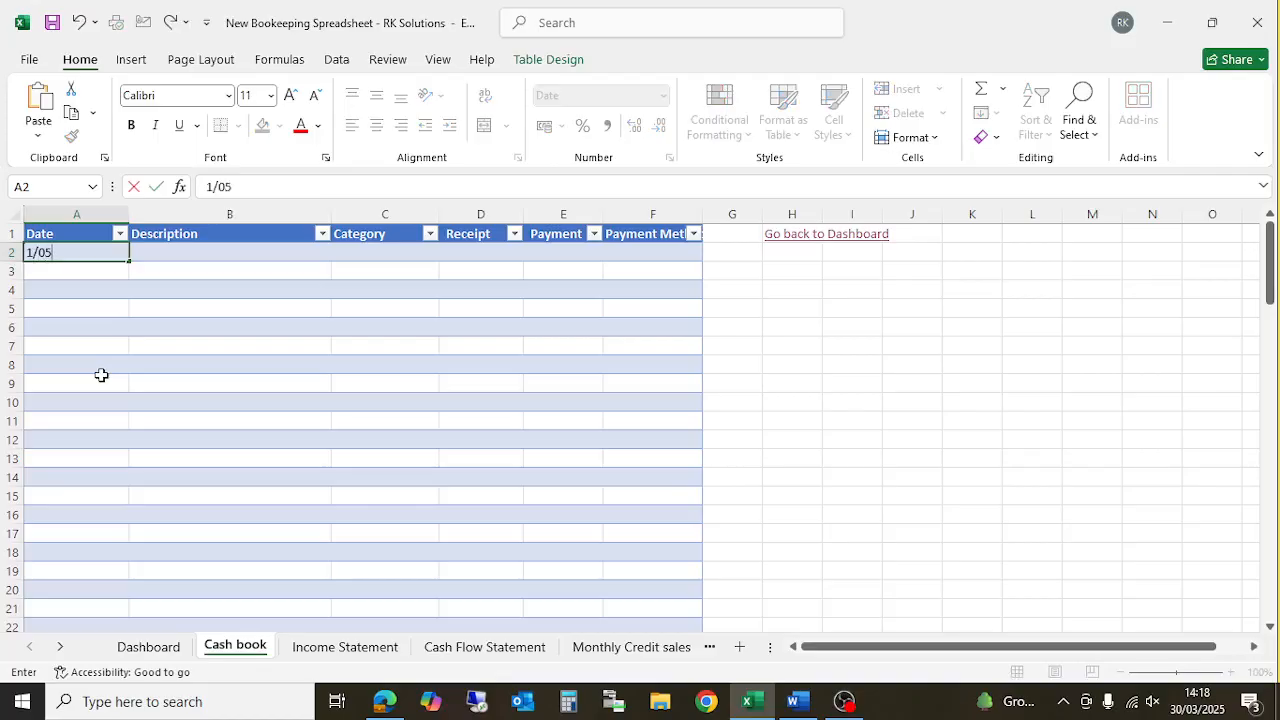
key("BackSpace")
type("3/25")
key("Return")
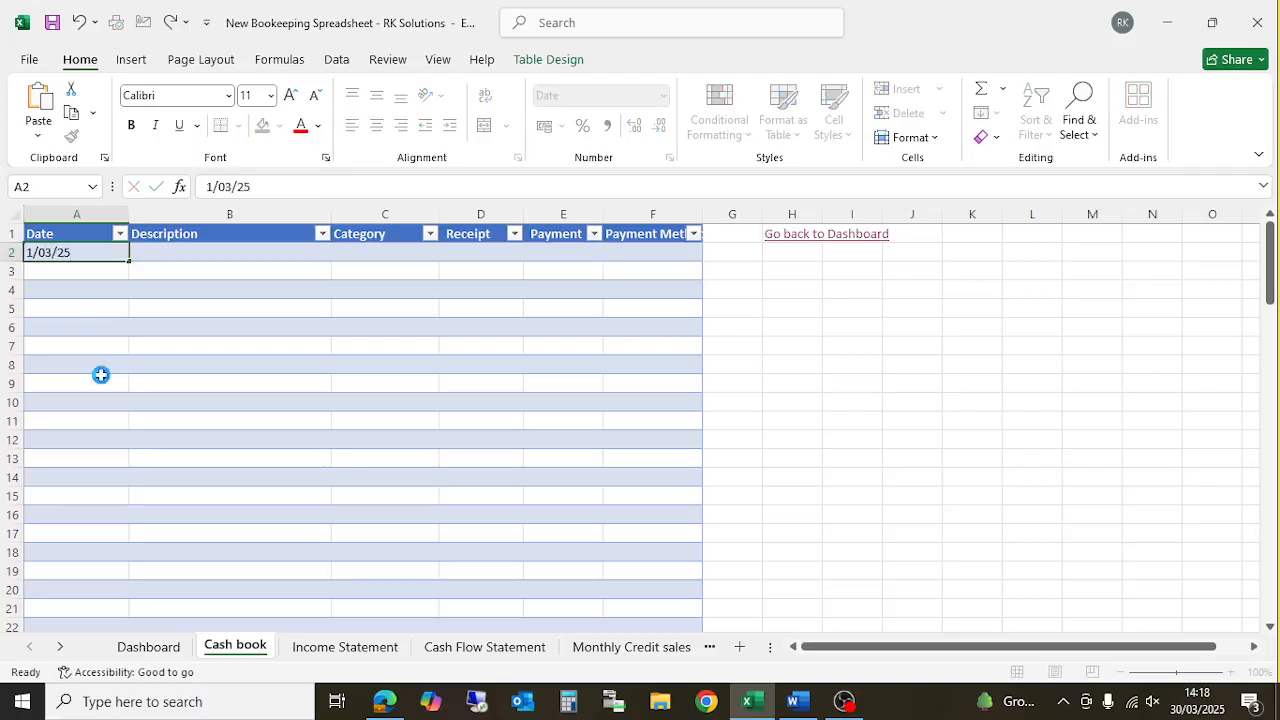
key("Up")
key("Right")
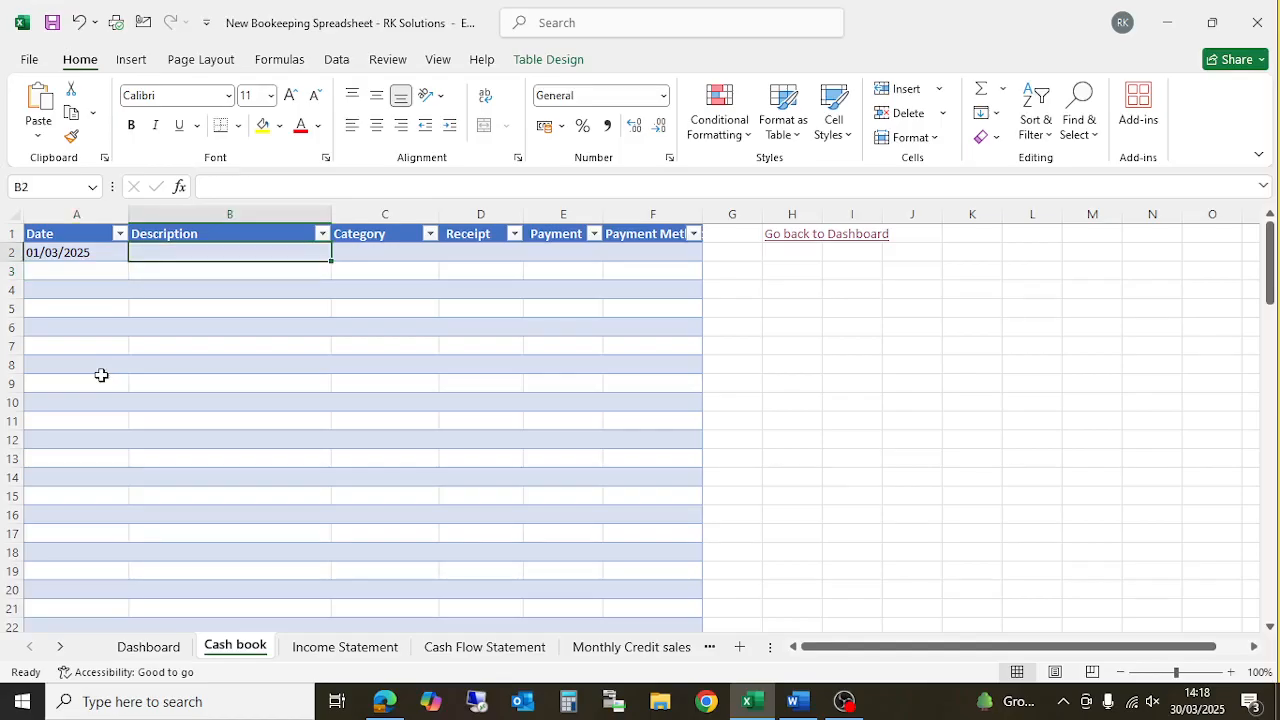
Step: Describe the first entry as a salary for the named employee and set its category to Wages & Salaries
type("Sal")
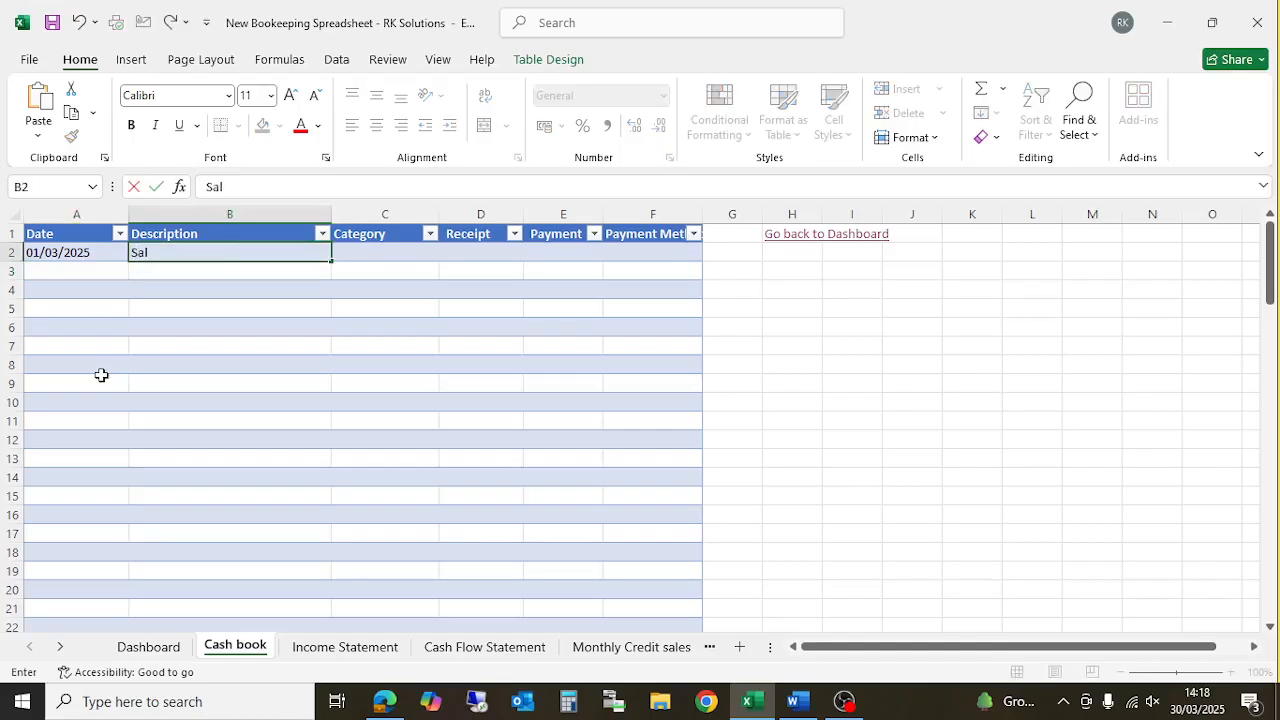
type("ary for Ronald")
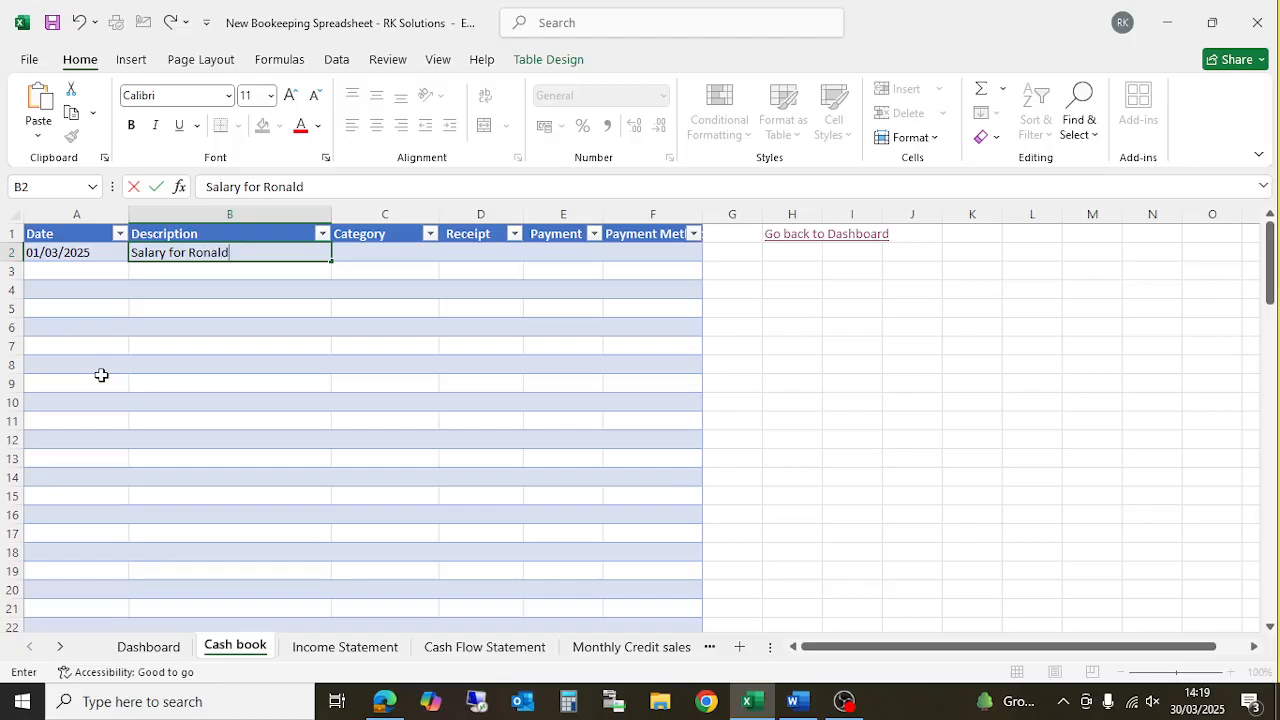
key("Tab")
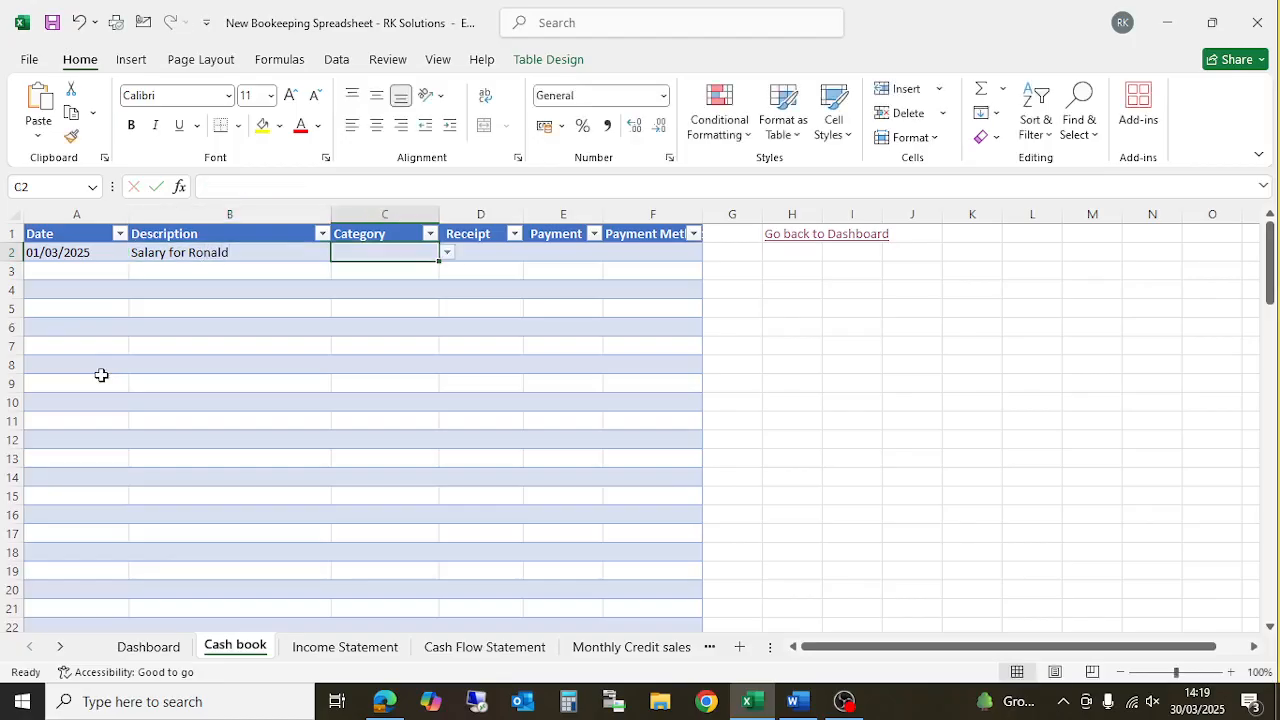
left_click(446, 253)
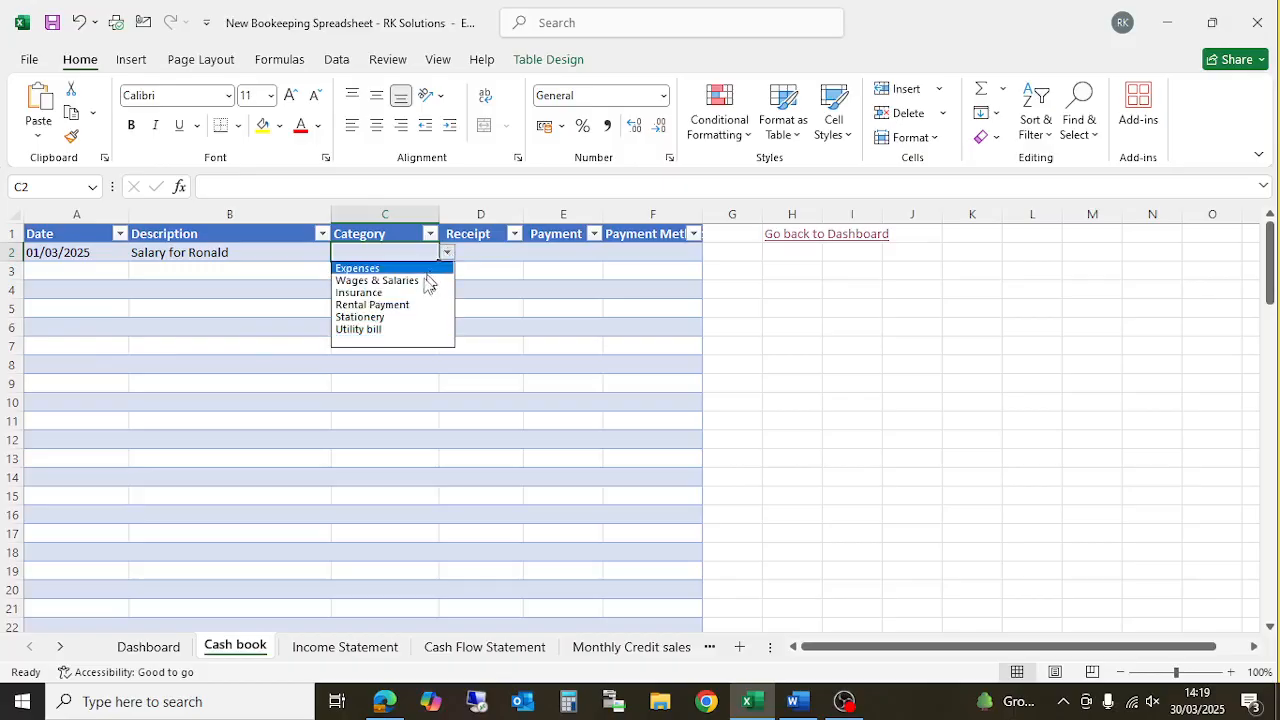
left_click(425, 282)
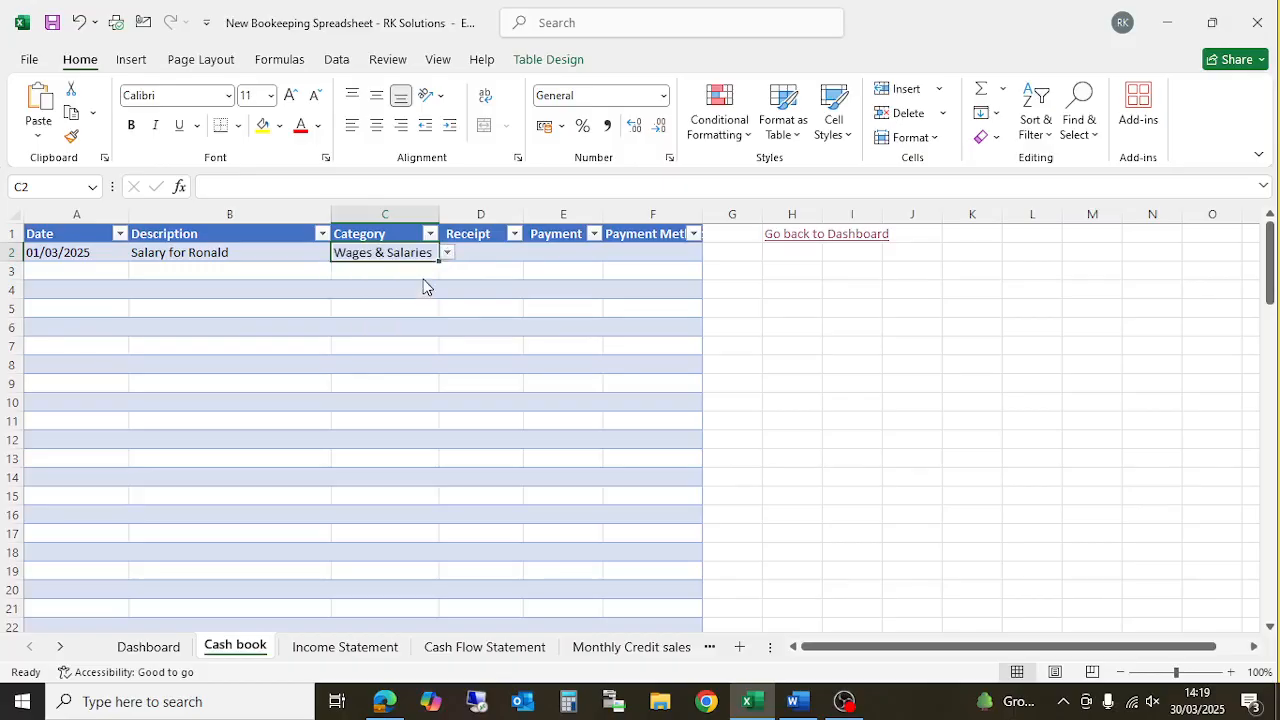
Step: Enter a payment of 7000 for the salary entry and set its payment method to Bank Transfer
left_click(553, 252)
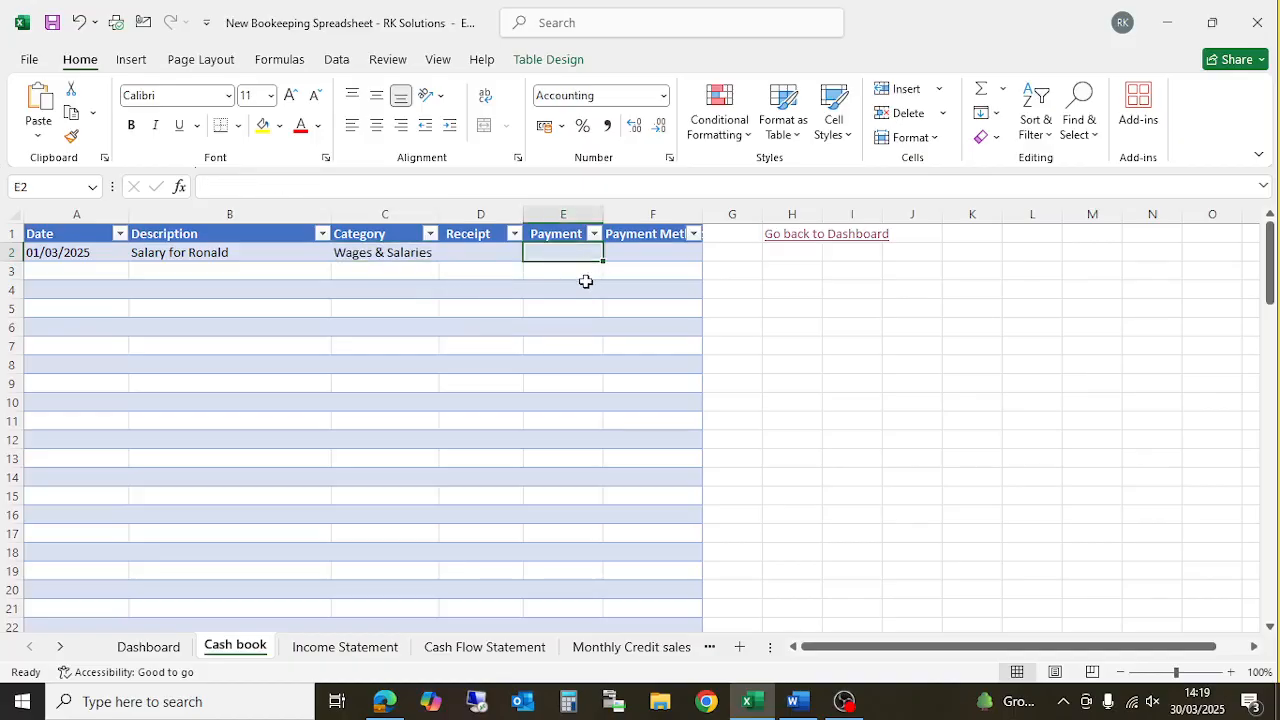
type("7000")
key("Return")
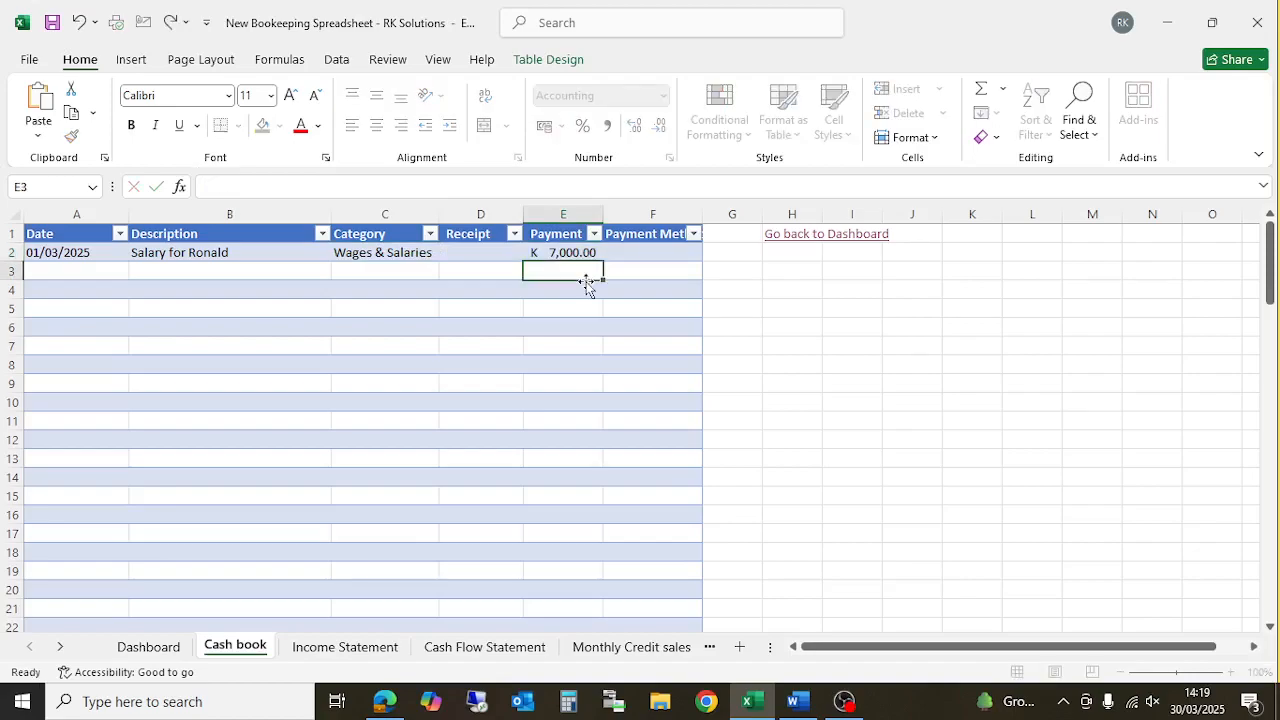
left_click(686, 253)
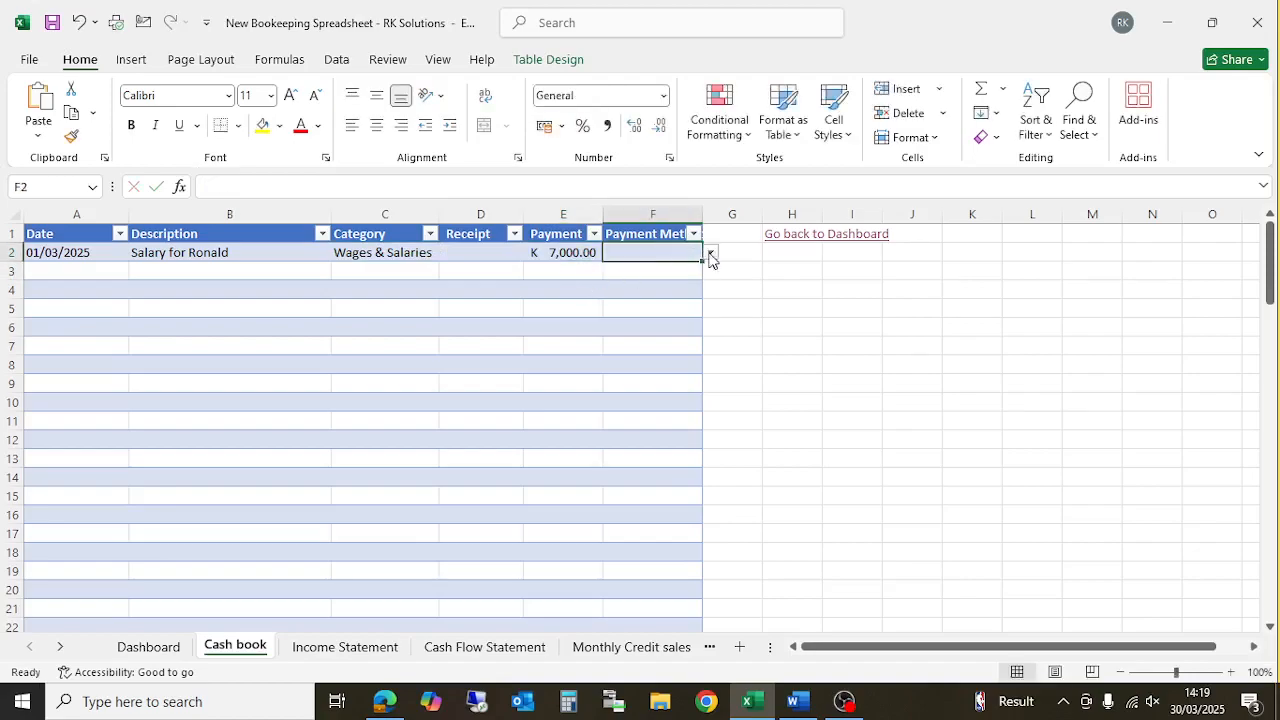
left_click(710, 253)
left_click(679, 281)
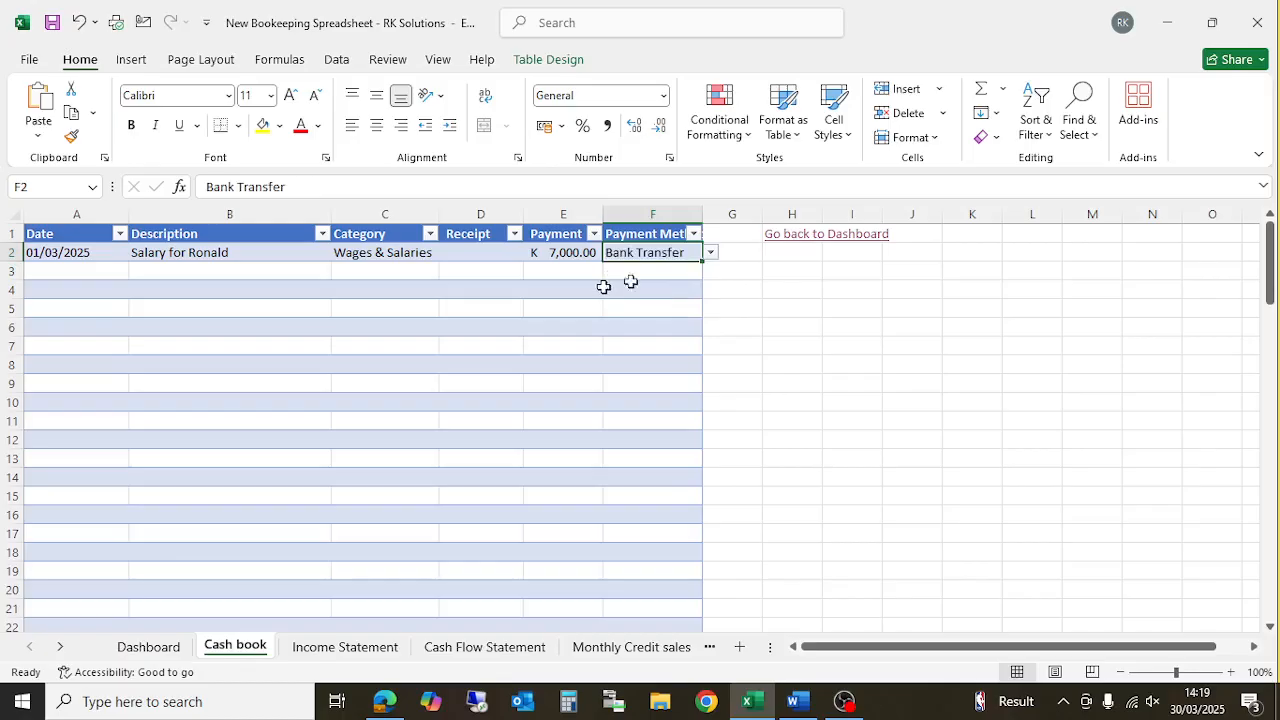
Step: Try a 500 payment in row 3, check the category options it offers, and clear the amount
left_click(62, 274)
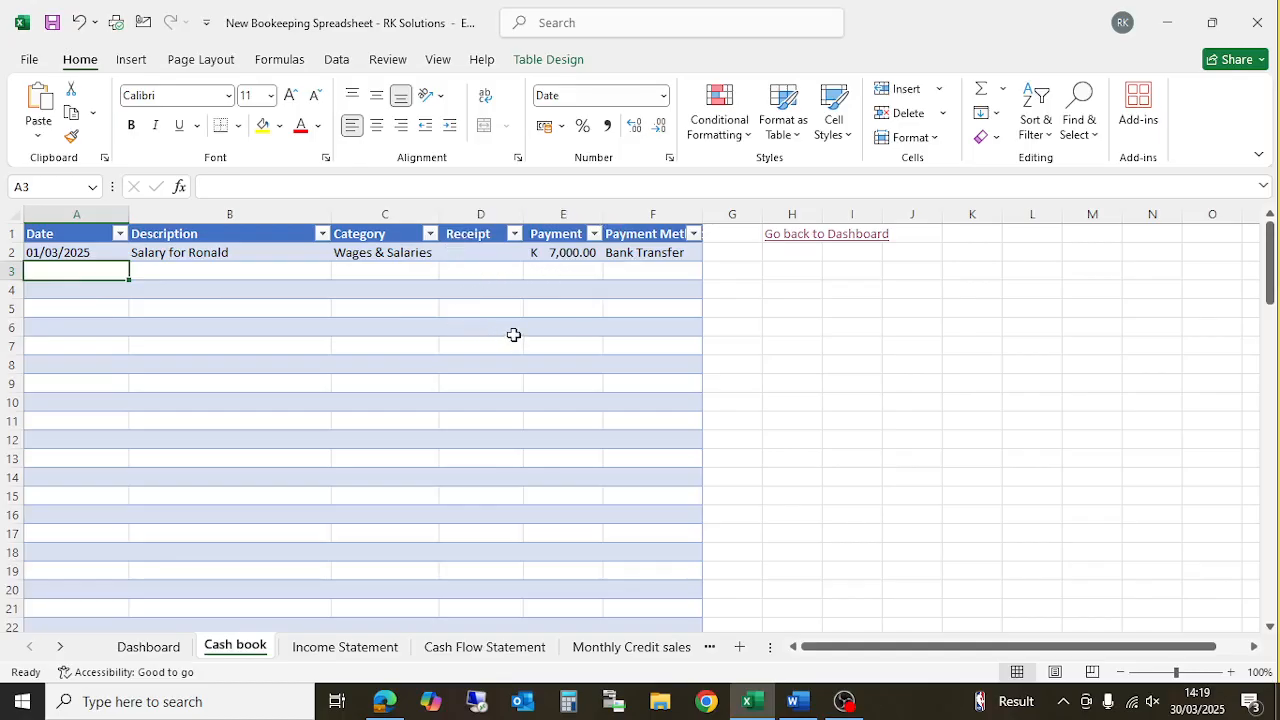
left_click(553, 270)
type("500")
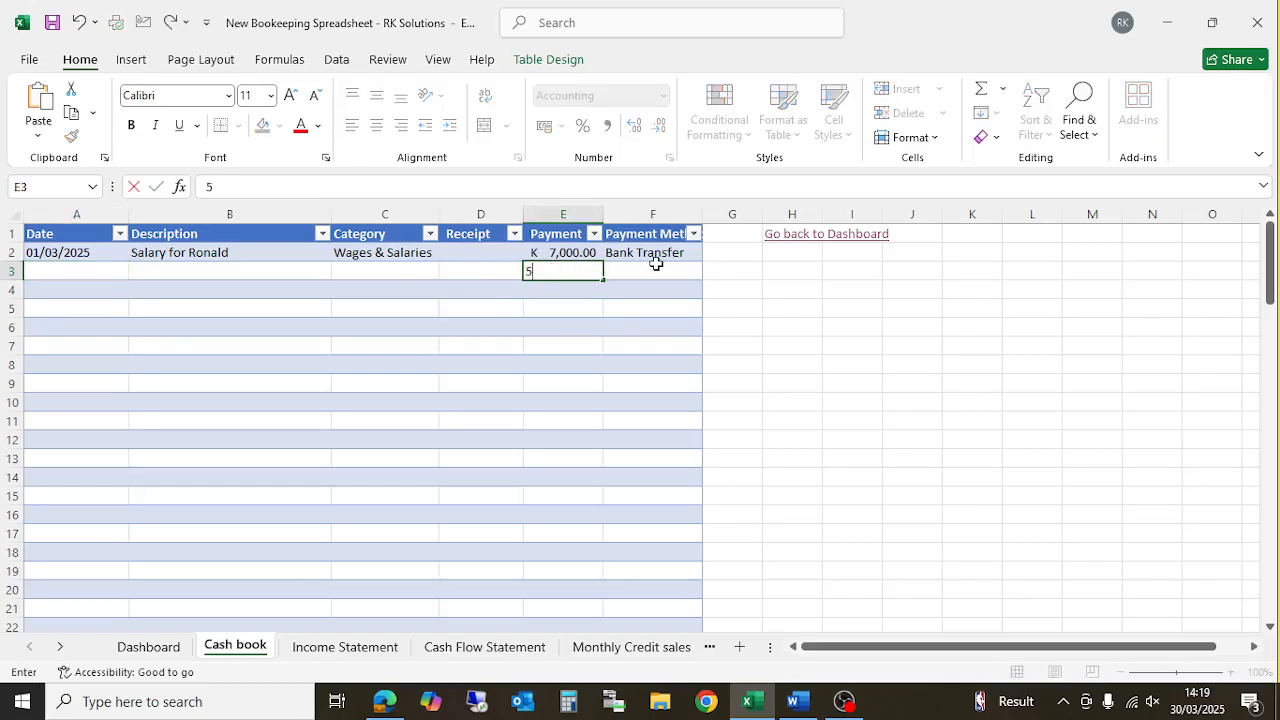
key("Return")
left_click(406, 271)
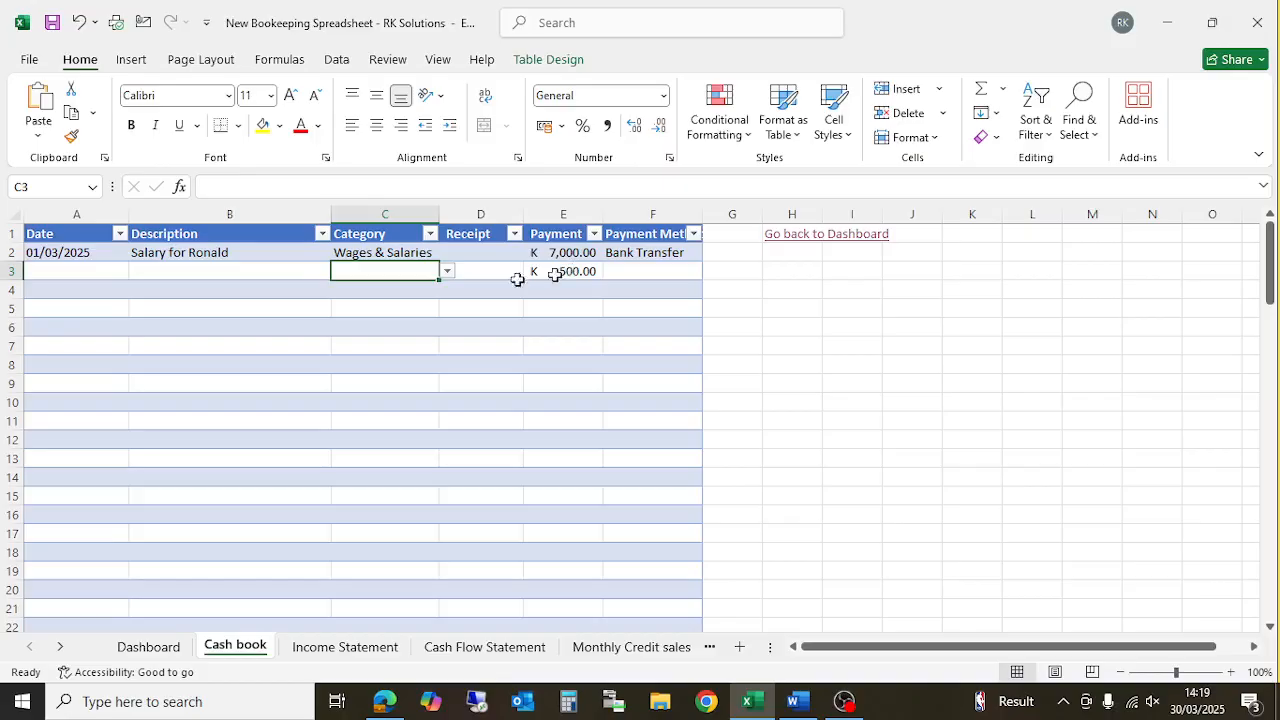
left_click(448, 275)
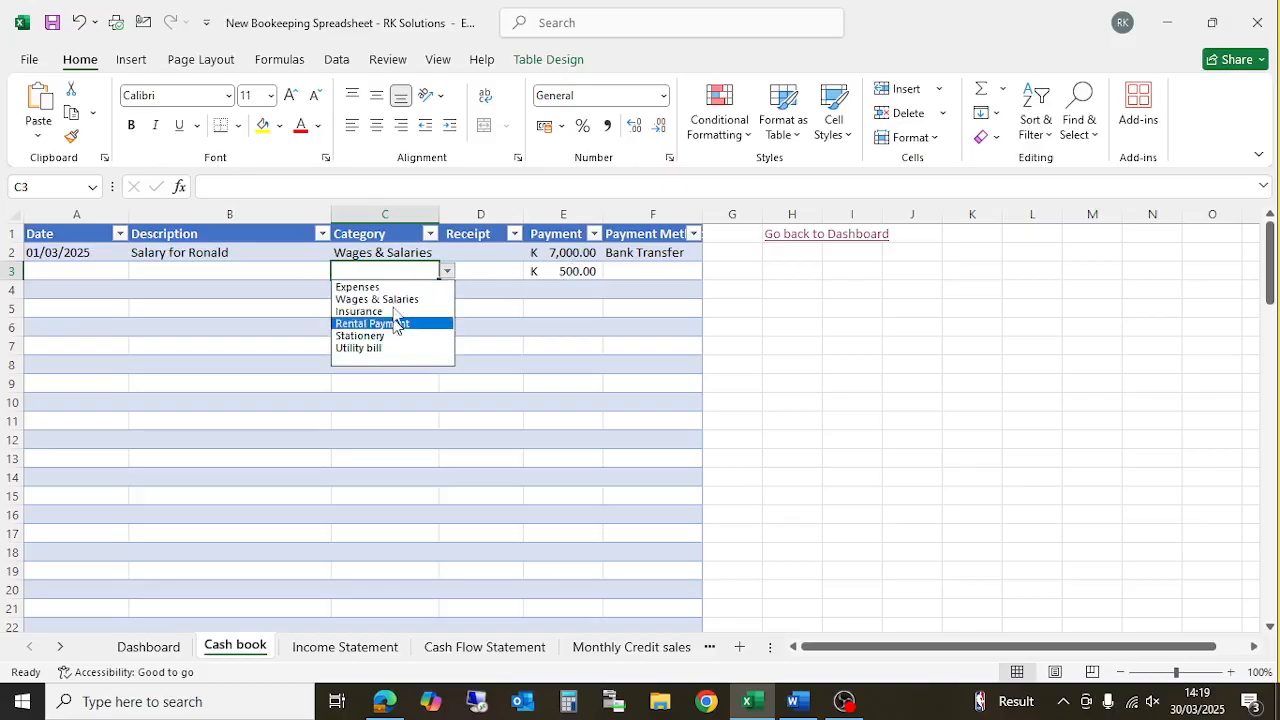
left_click(530, 315)
left_click(556, 273)
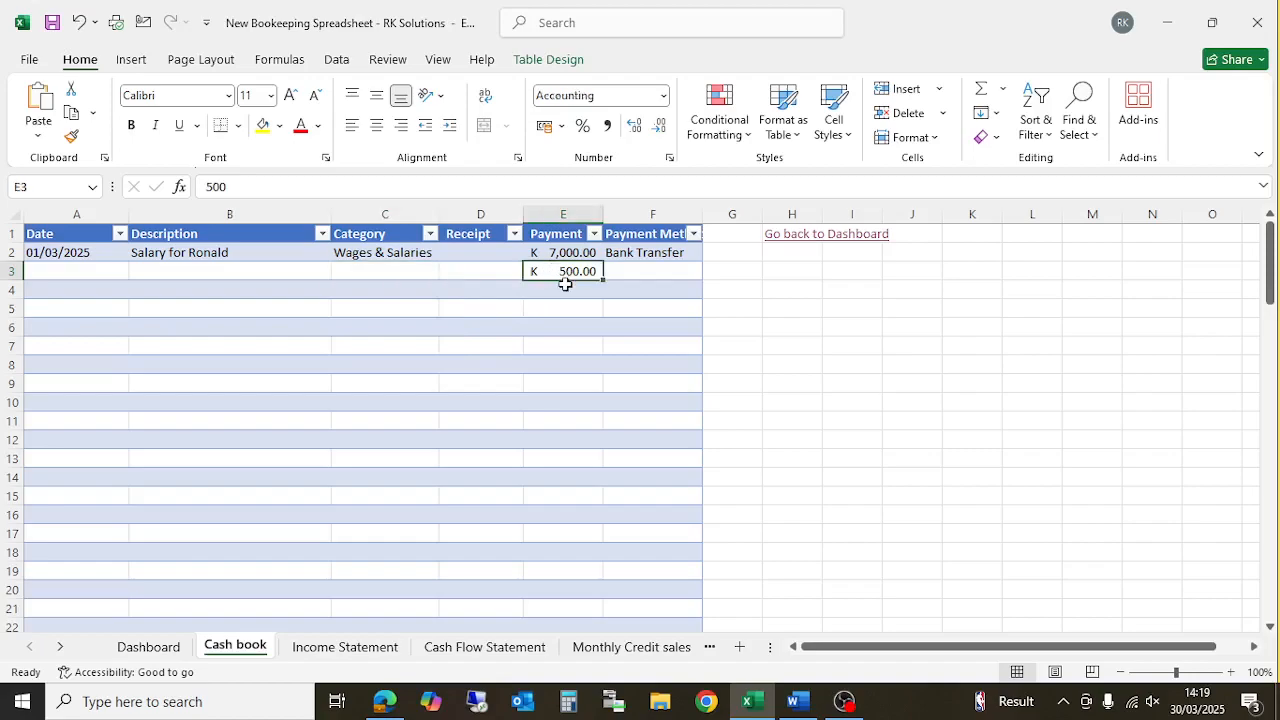
key("Delete")
Step: Enter 500 as the receipt amount in row 3 of the cash book
left_click(460, 272)
type("500")
key("Return")
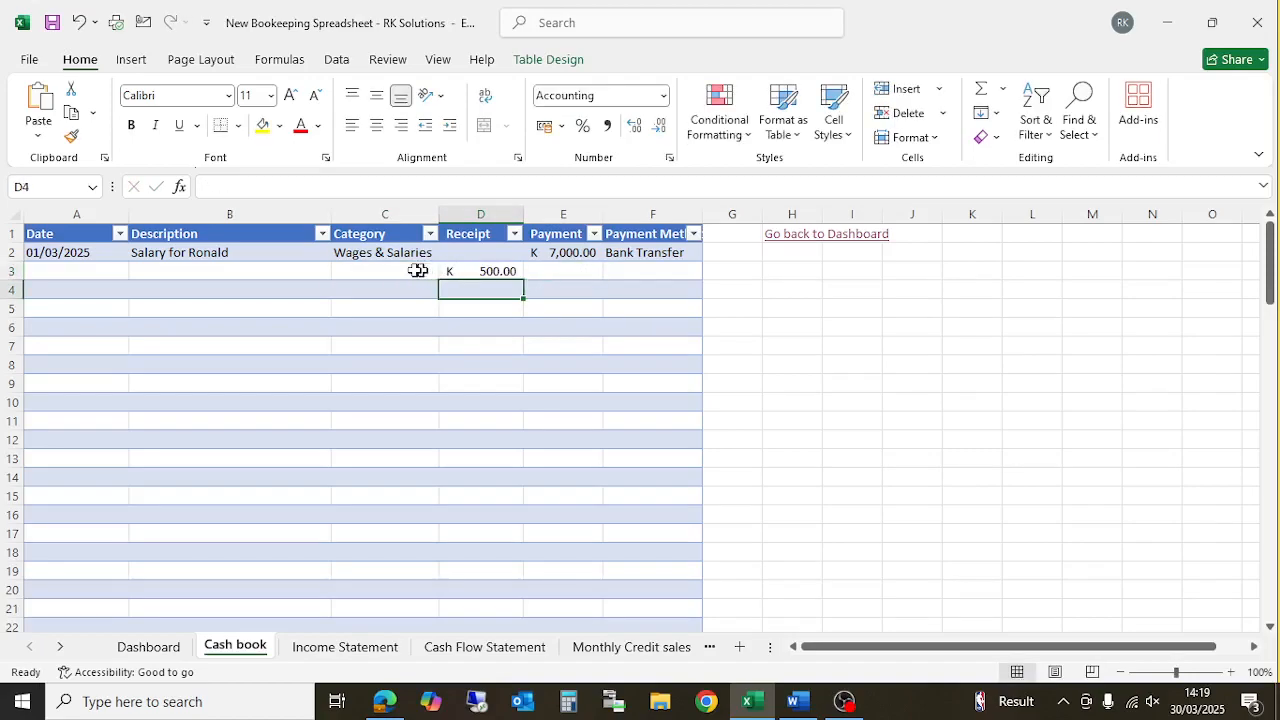
Step: Check the category options offered for the receipt in row 3 and clear its receipt amount
left_click(420, 271)
left_click(446, 271)
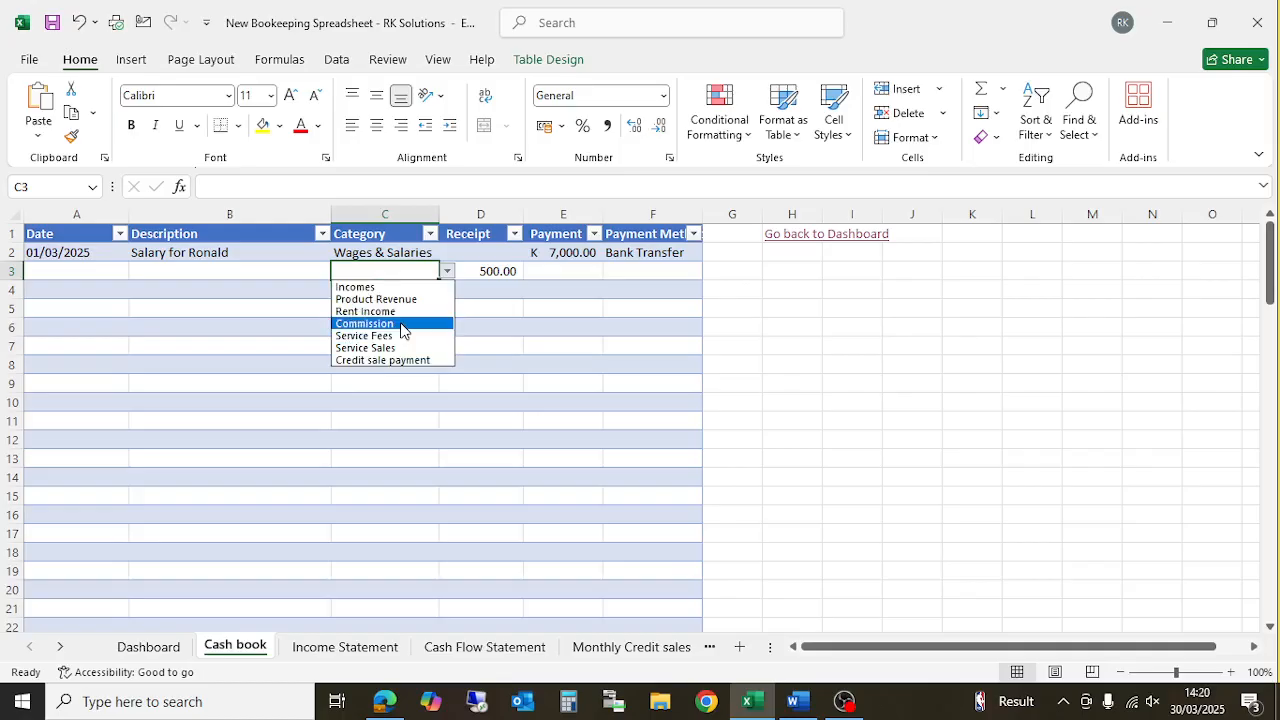
left_click(530, 308)
left_click(491, 271)
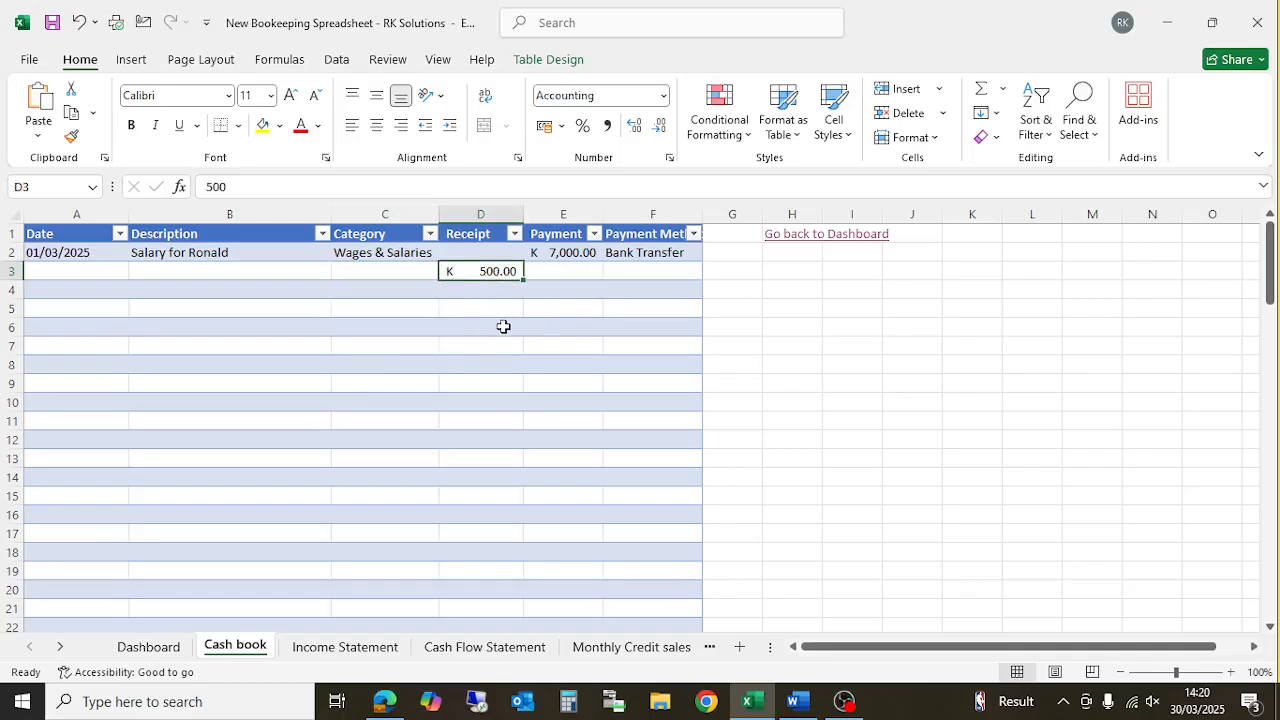
key("Delete")
left_click(515, 330)
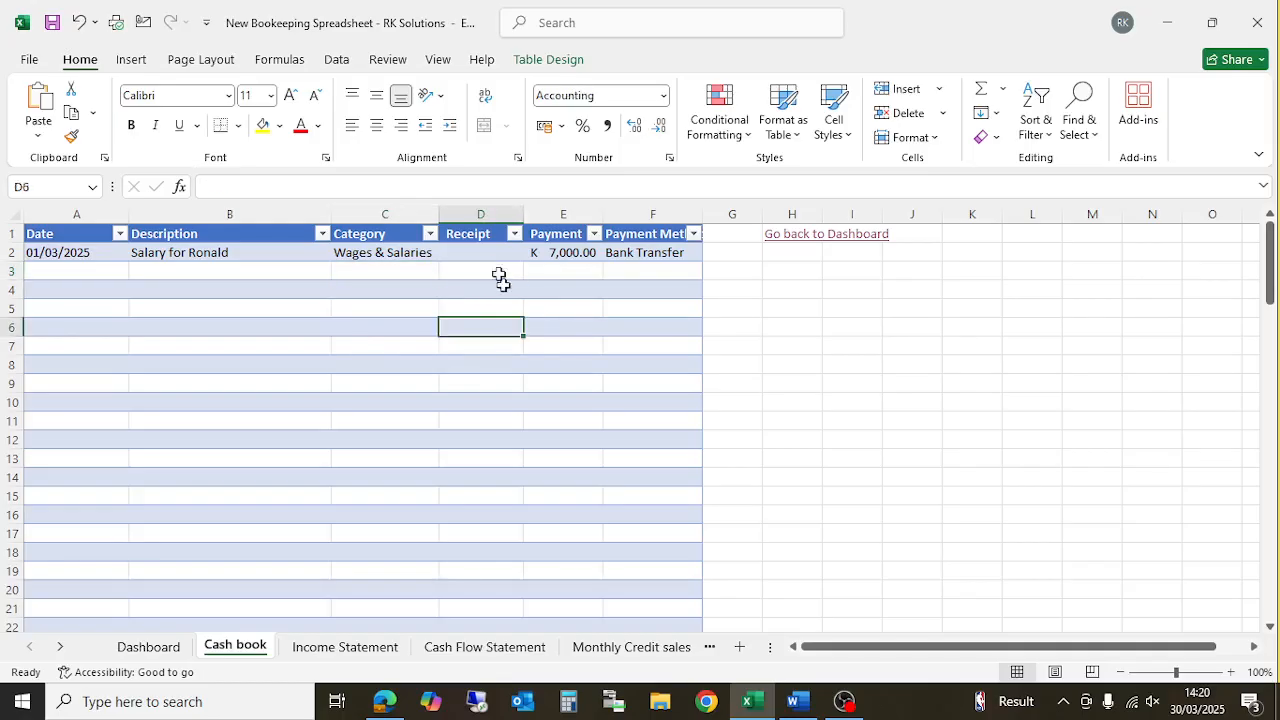
left_click(480, 266)
left_click(386, 273)
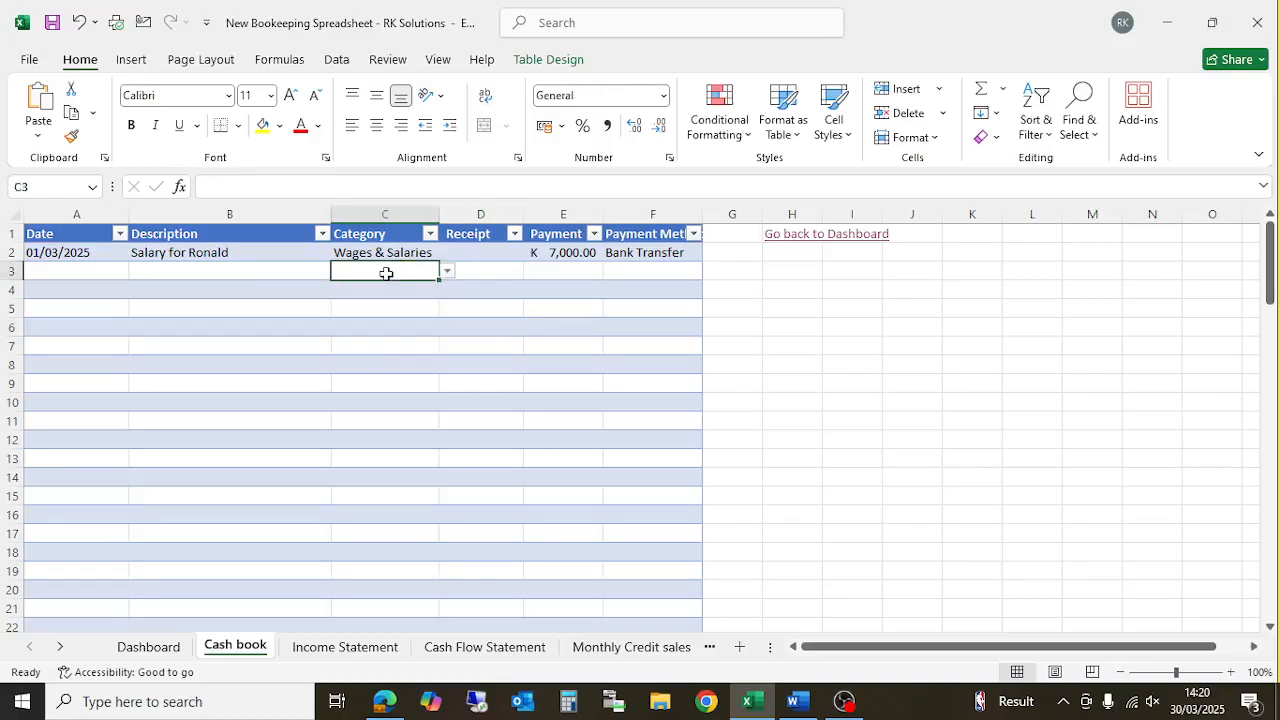
left_click(577, 271)
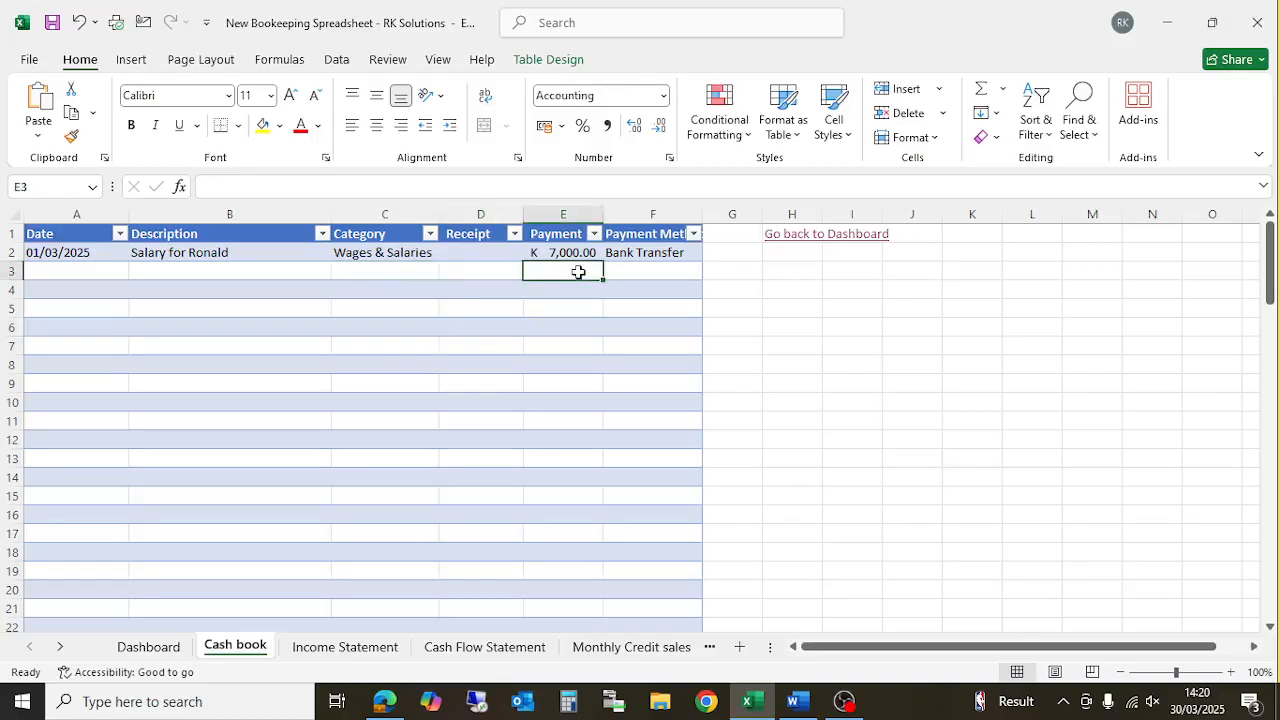
left_click(410, 272)
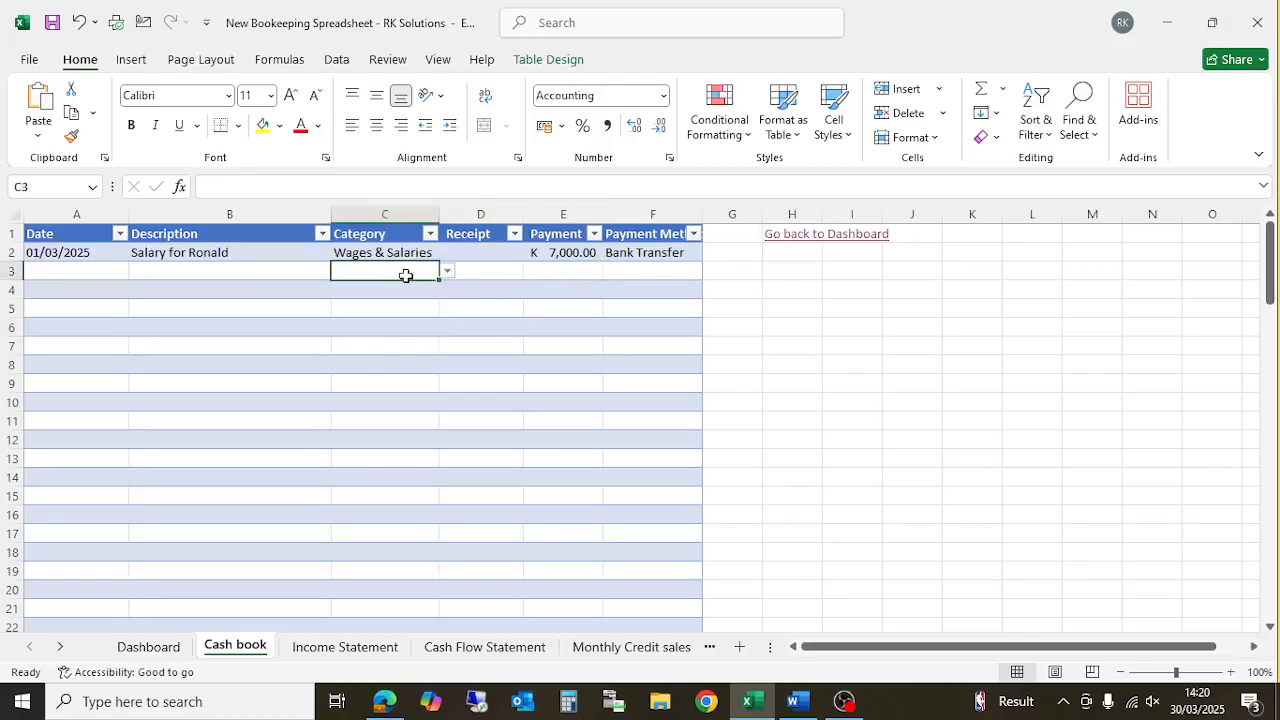
Step: Date the row 3 entry 05/03/2025 and describe it as goods sold to the named customer
left_click(104, 269)
type("5/03/2025")
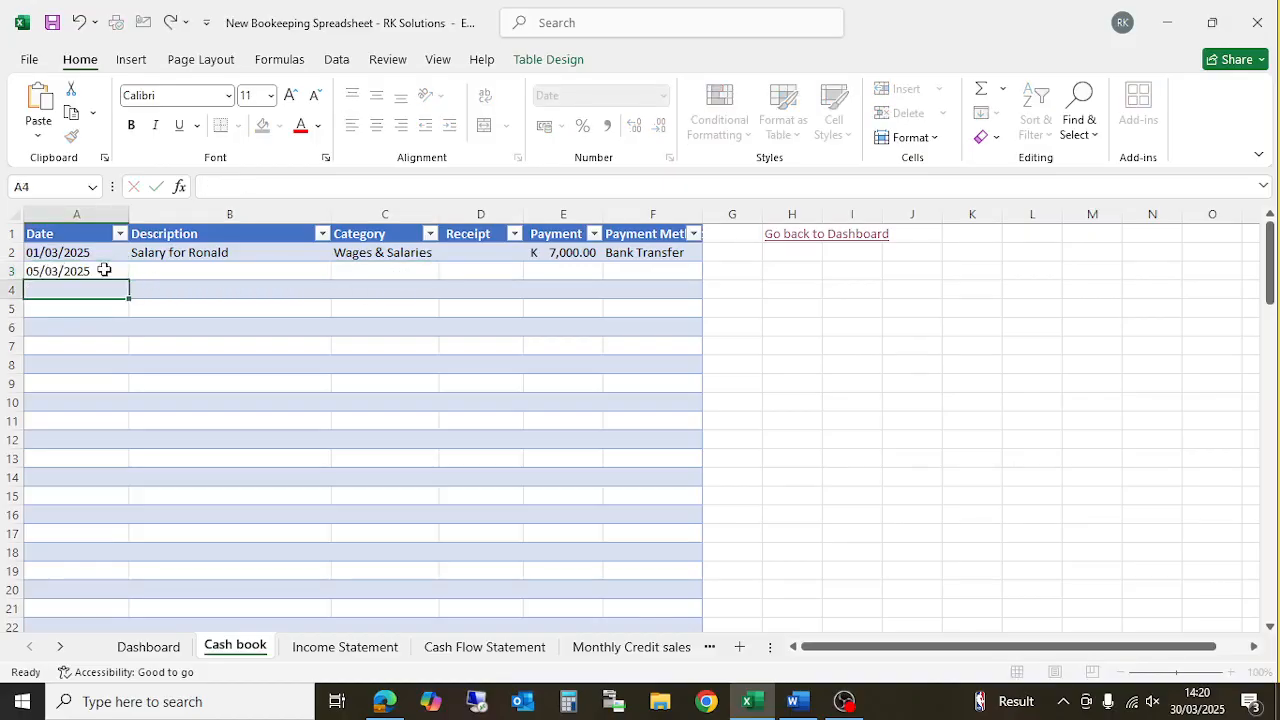
key("Return")
left_click(104, 270)
key("Tab")
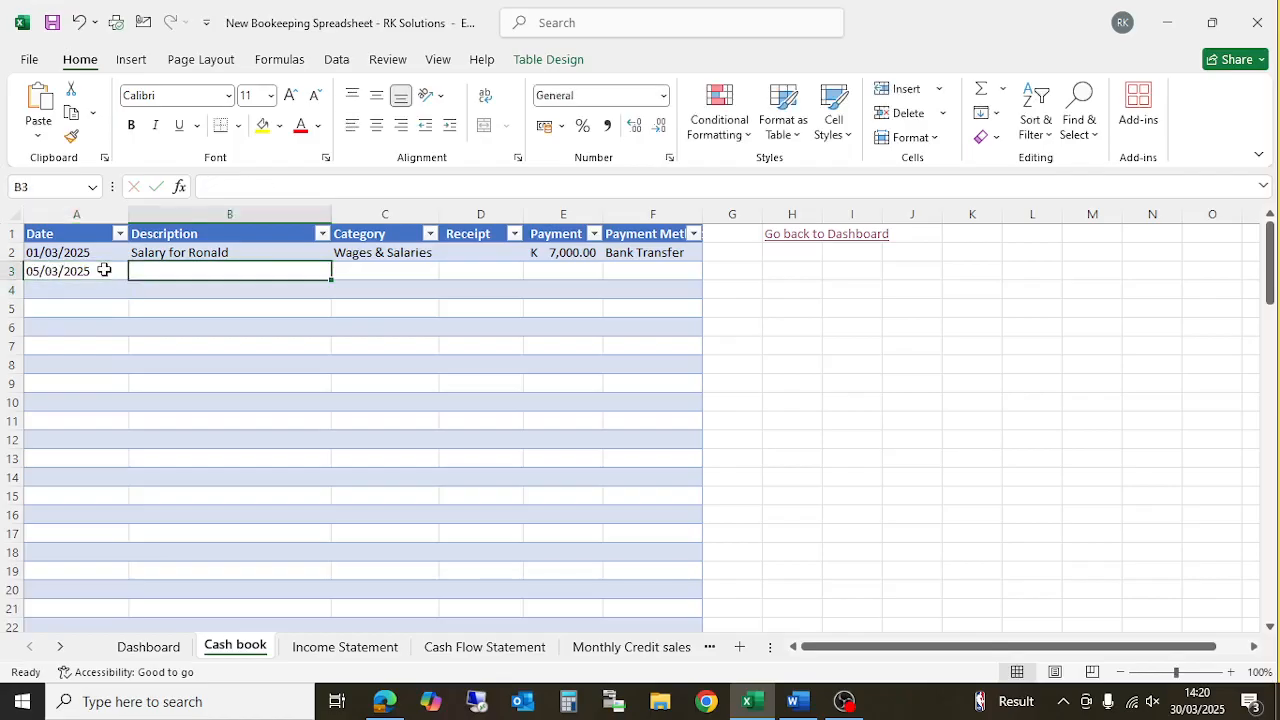
type("Sold")
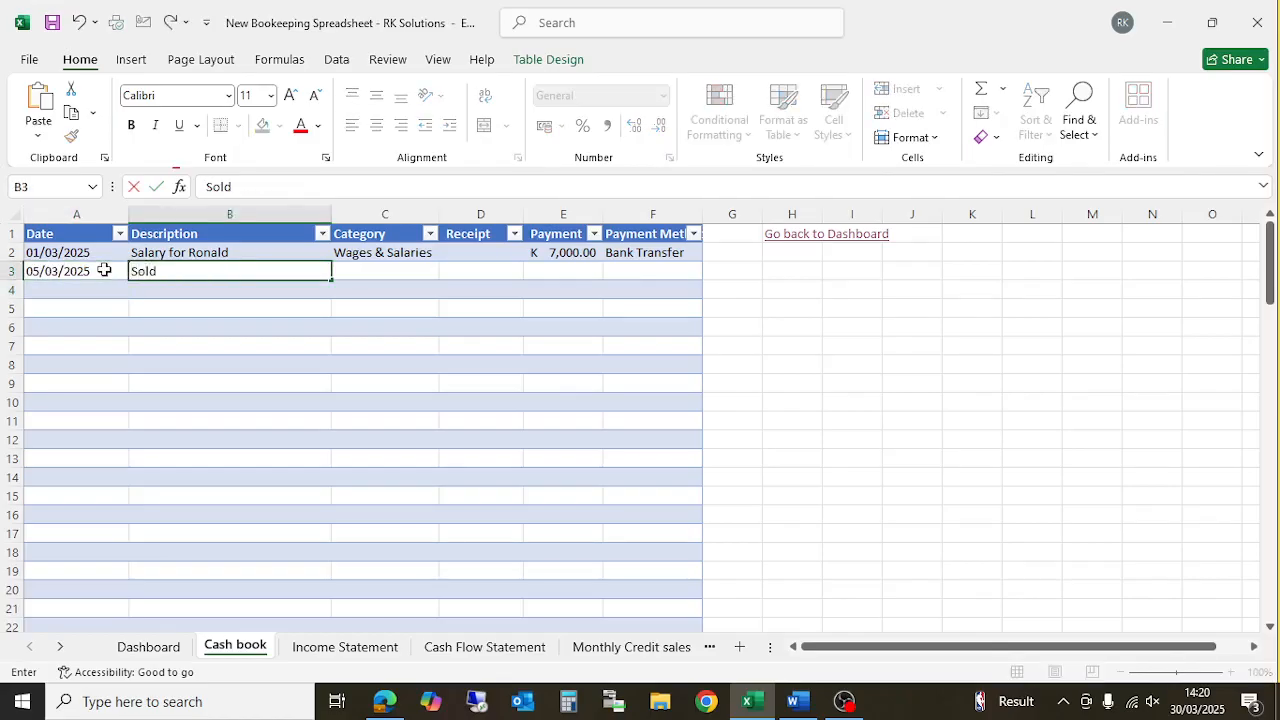
type(" goods to Ronald")
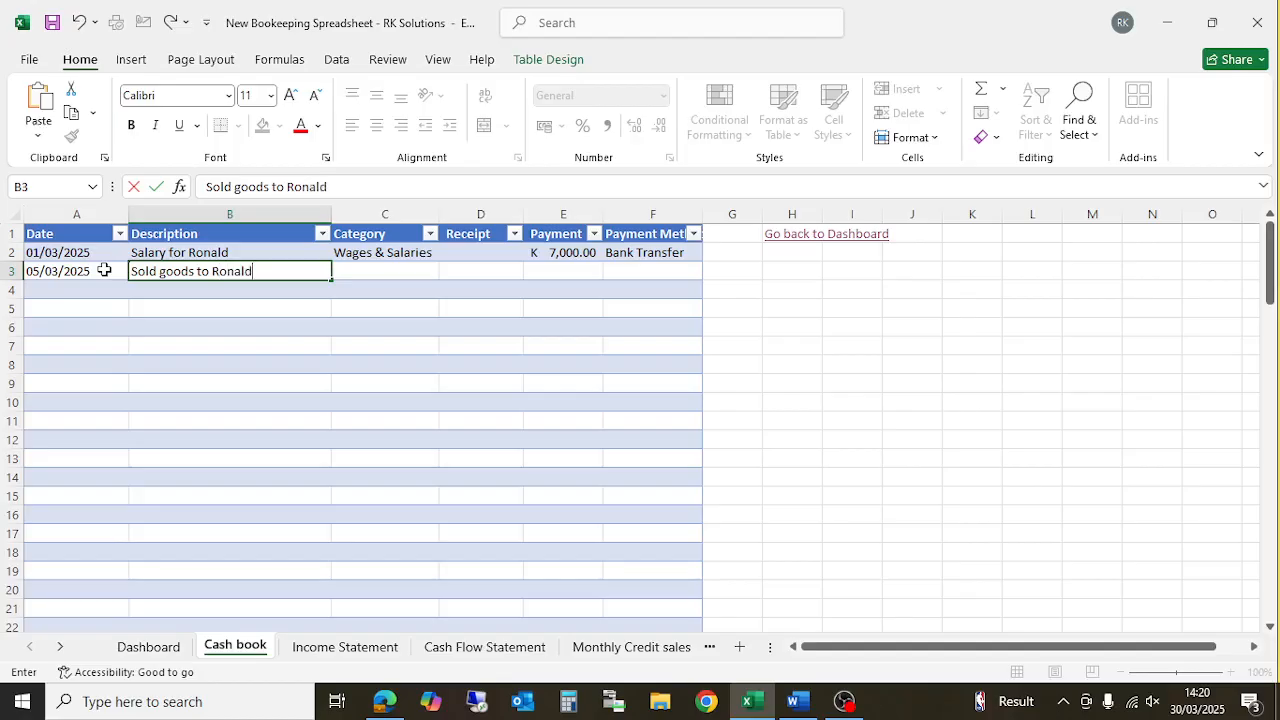
left_click(417, 311)
Step: Check the category options for the goods sale in row 3 and enter 5000 as its receipt amount
left_click(397, 266)
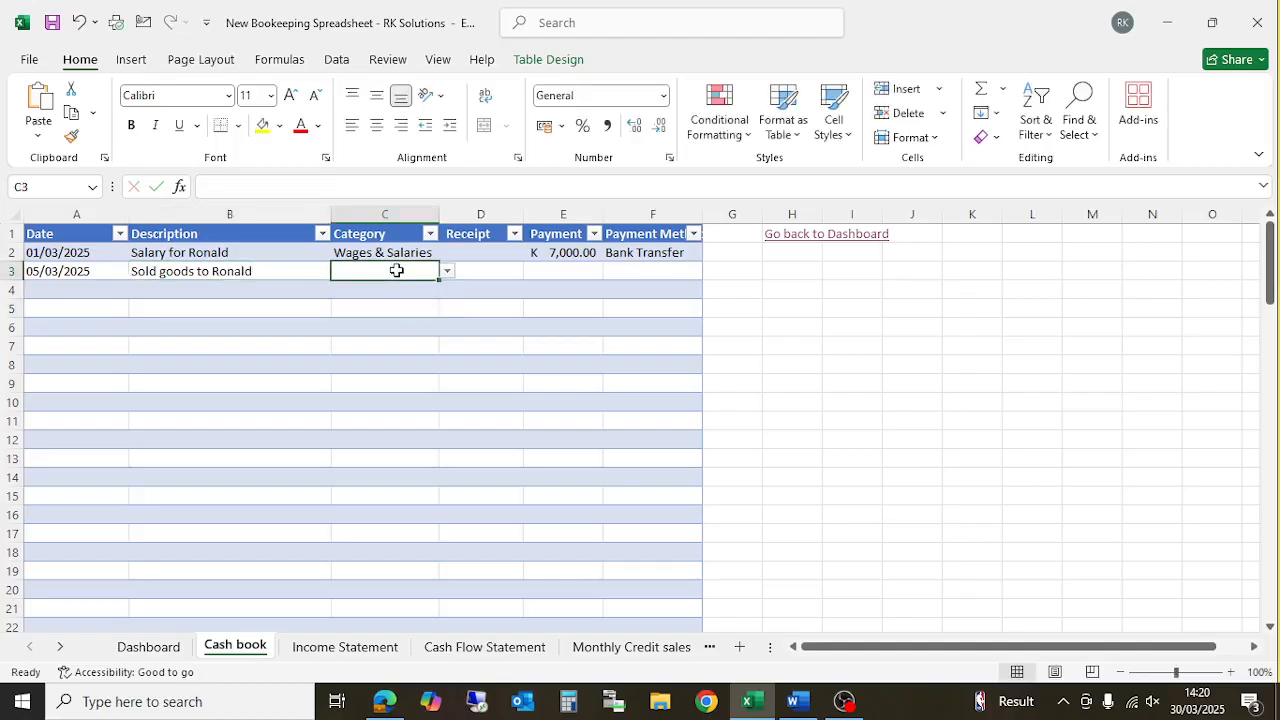
left_click(447, 272)
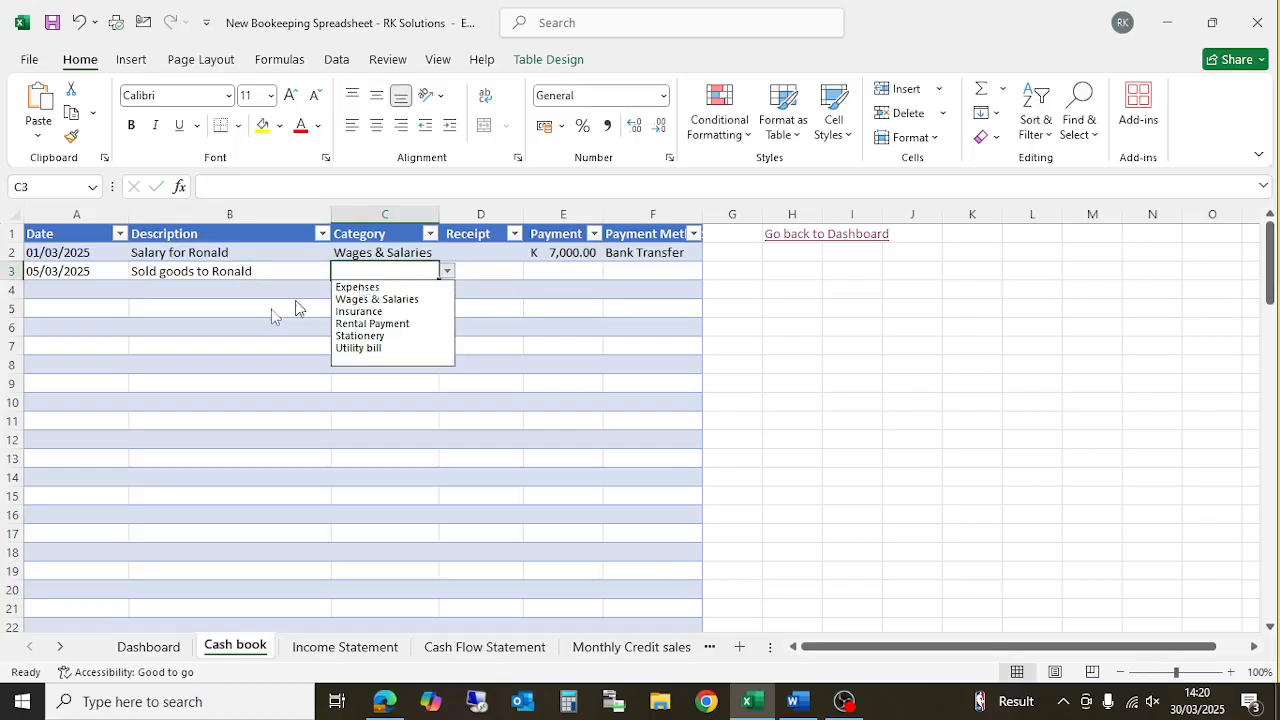
left_click(487, 271)
left_click(494, 273)
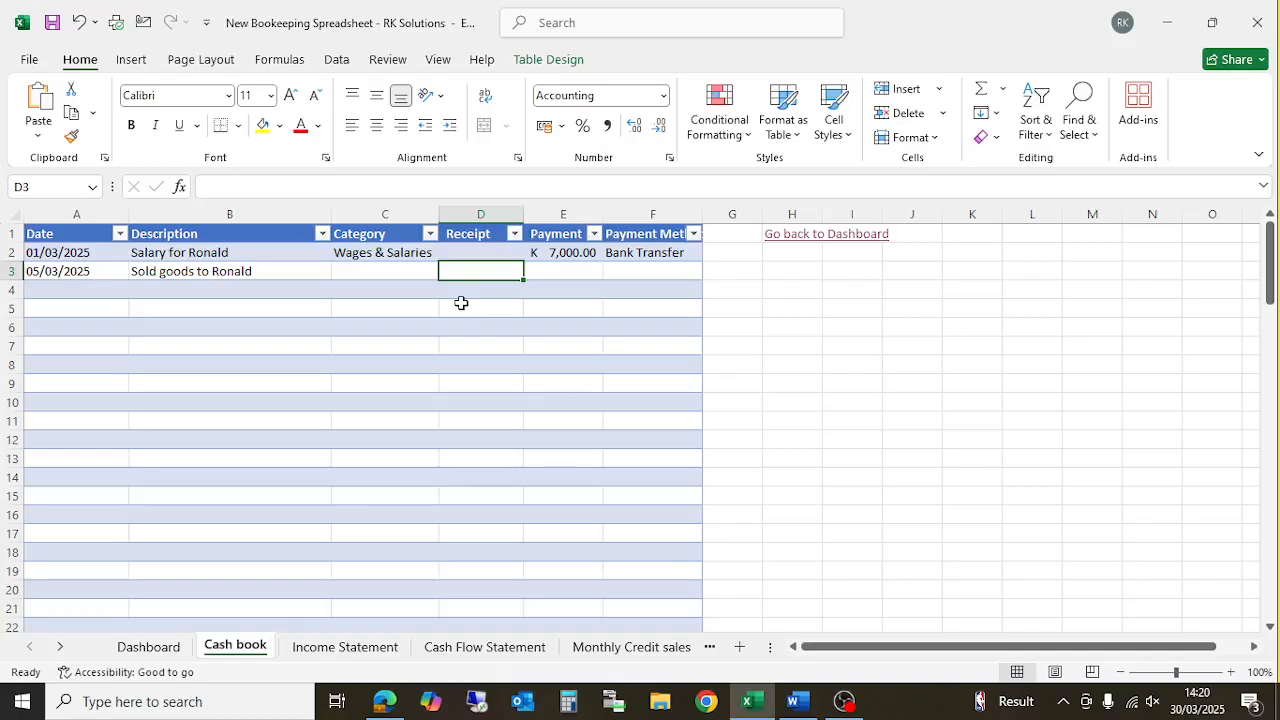
type("8,")
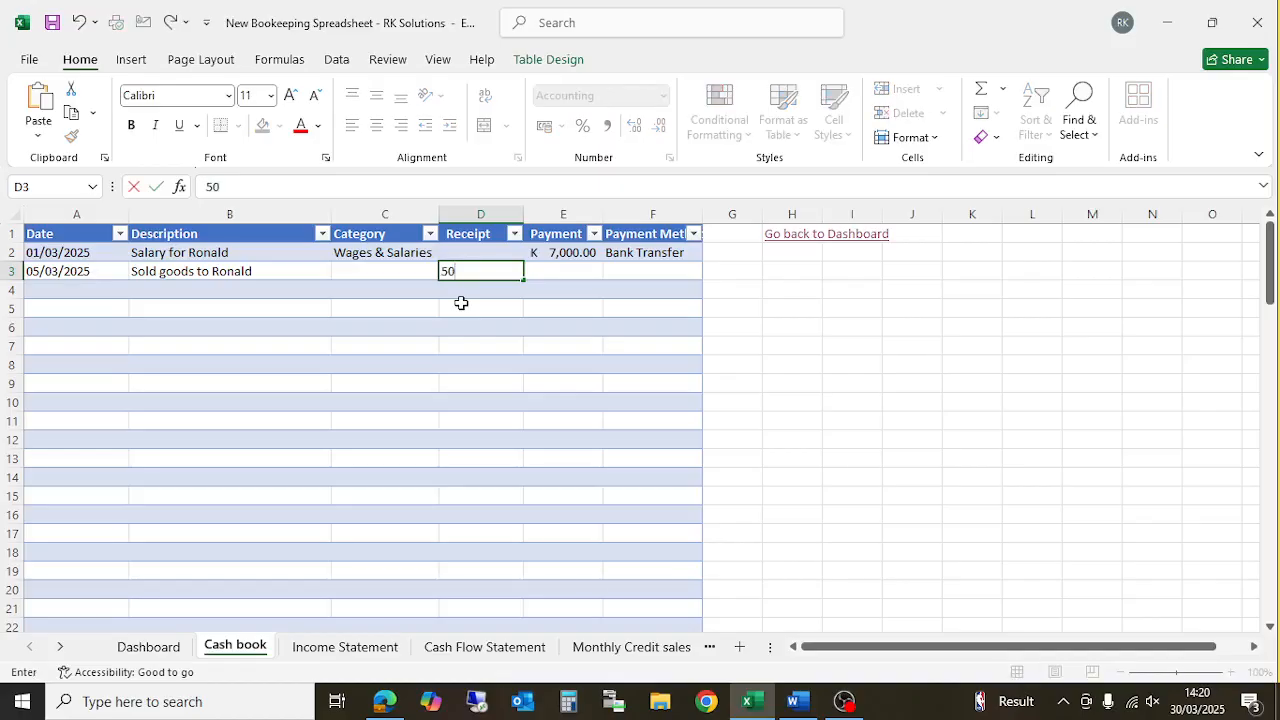
type("000")
key("Return")
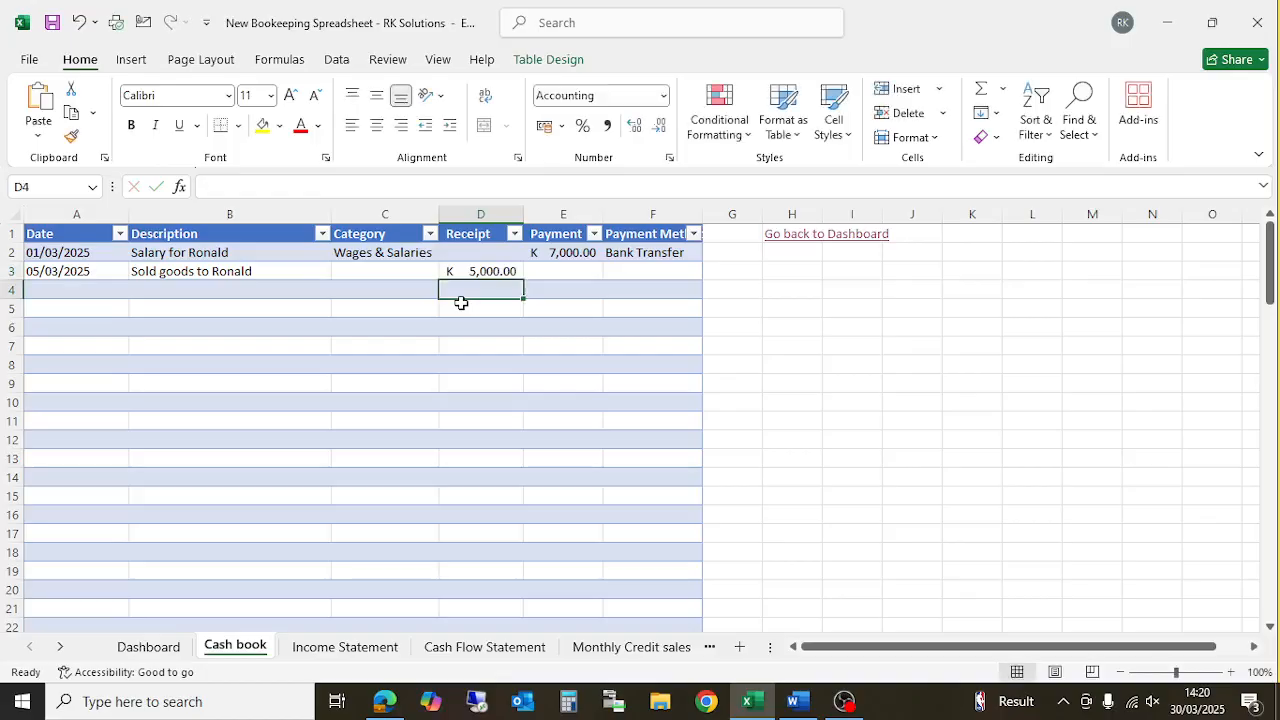
Step: Set the goods sale's category to Product Revenue and check its amount in the Income Statement
left_click(414, 271)
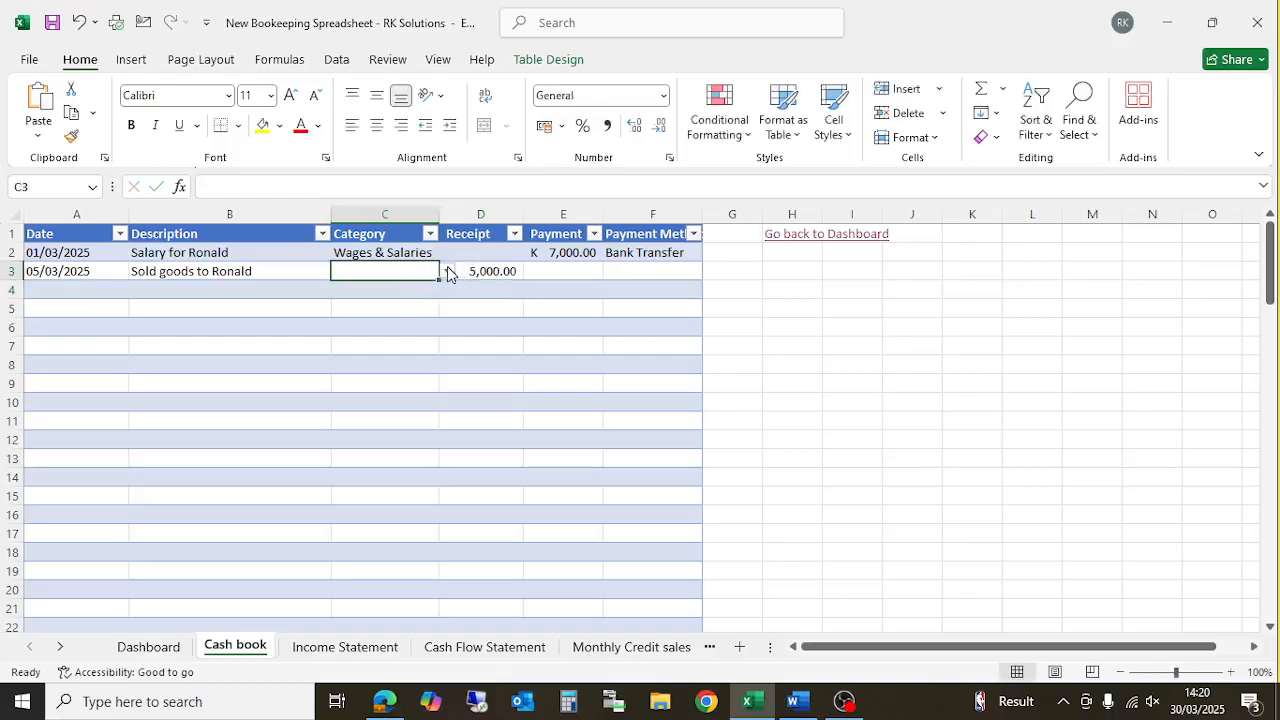
left_click(448, 274)
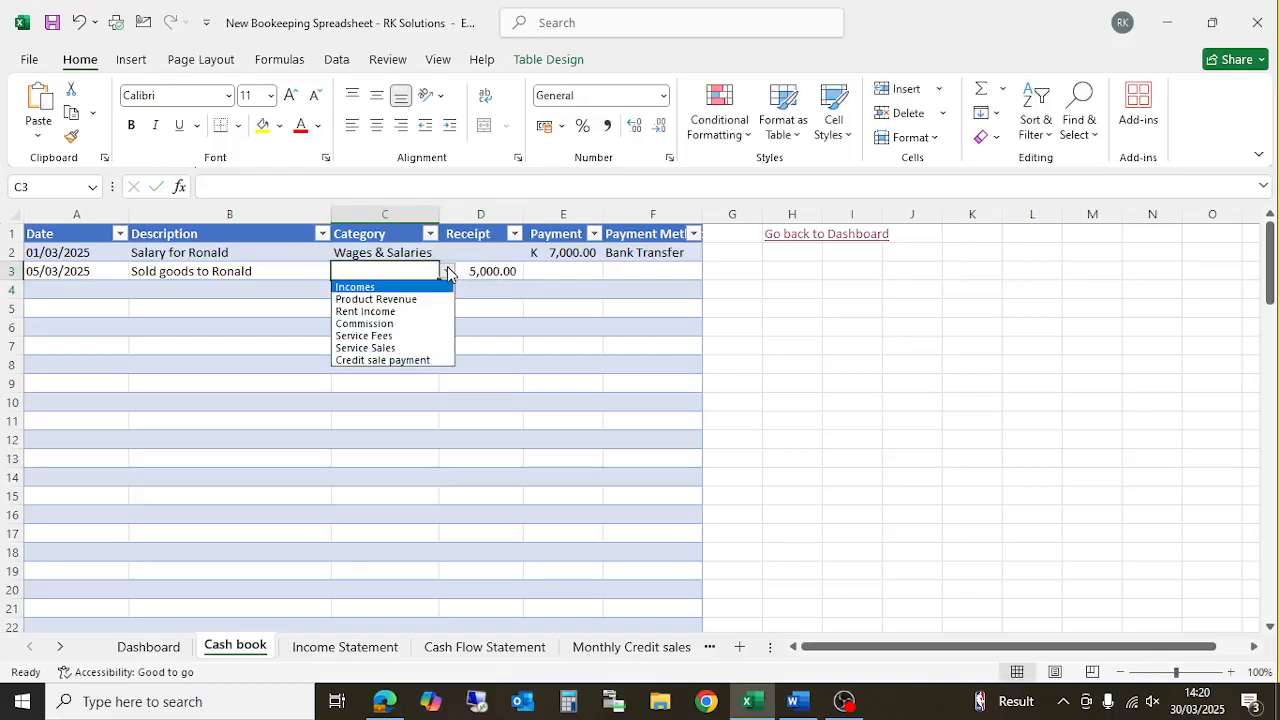
left_click(410, 300)
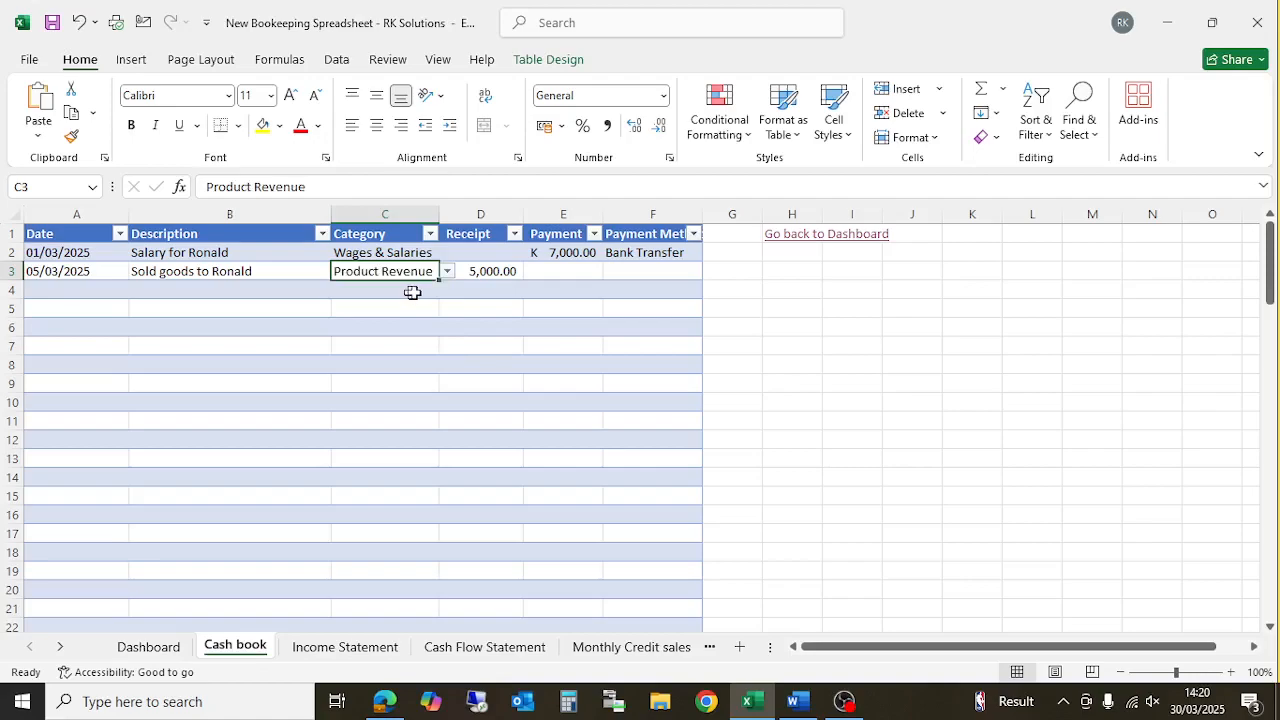
left_click(360, 650)
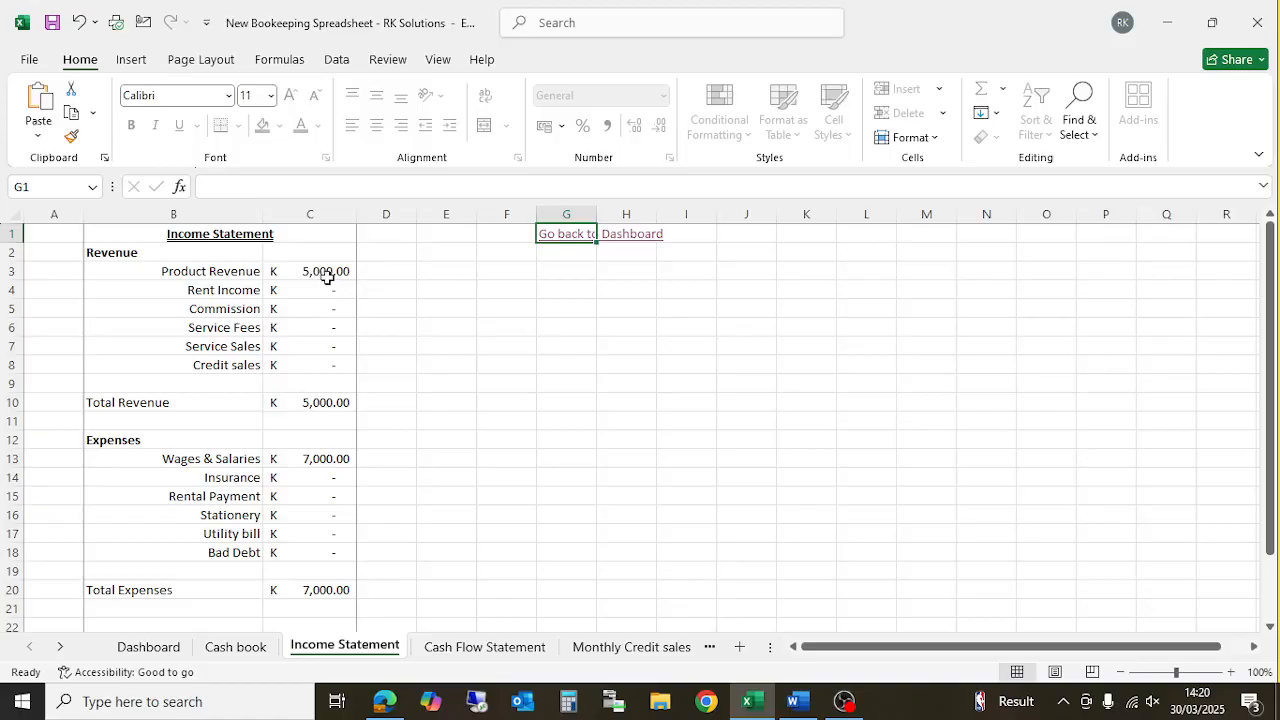
Step: Return to the Cash book and start a row 4 entry dated 07/03/2025 with the description "Sold a service"
left_click(234, 648)
left_click(530, 340)
left_click(95, 288)
type("7/3/25")
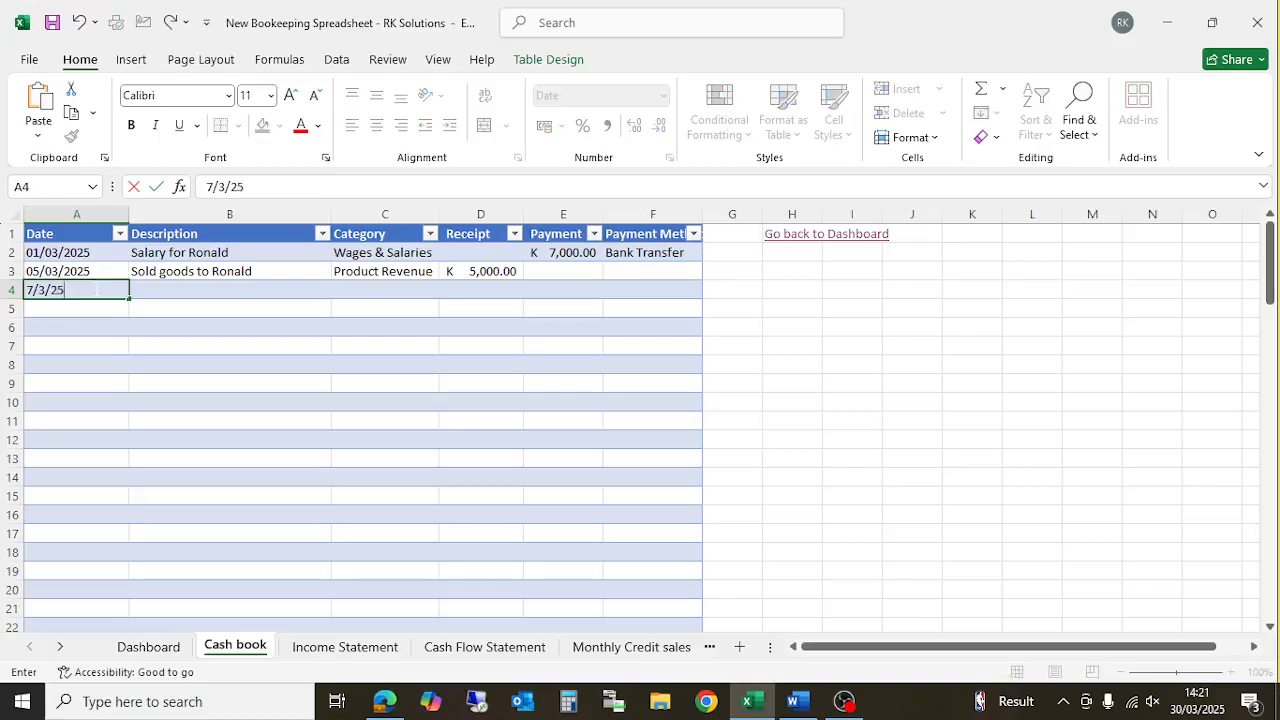
key("Tab")
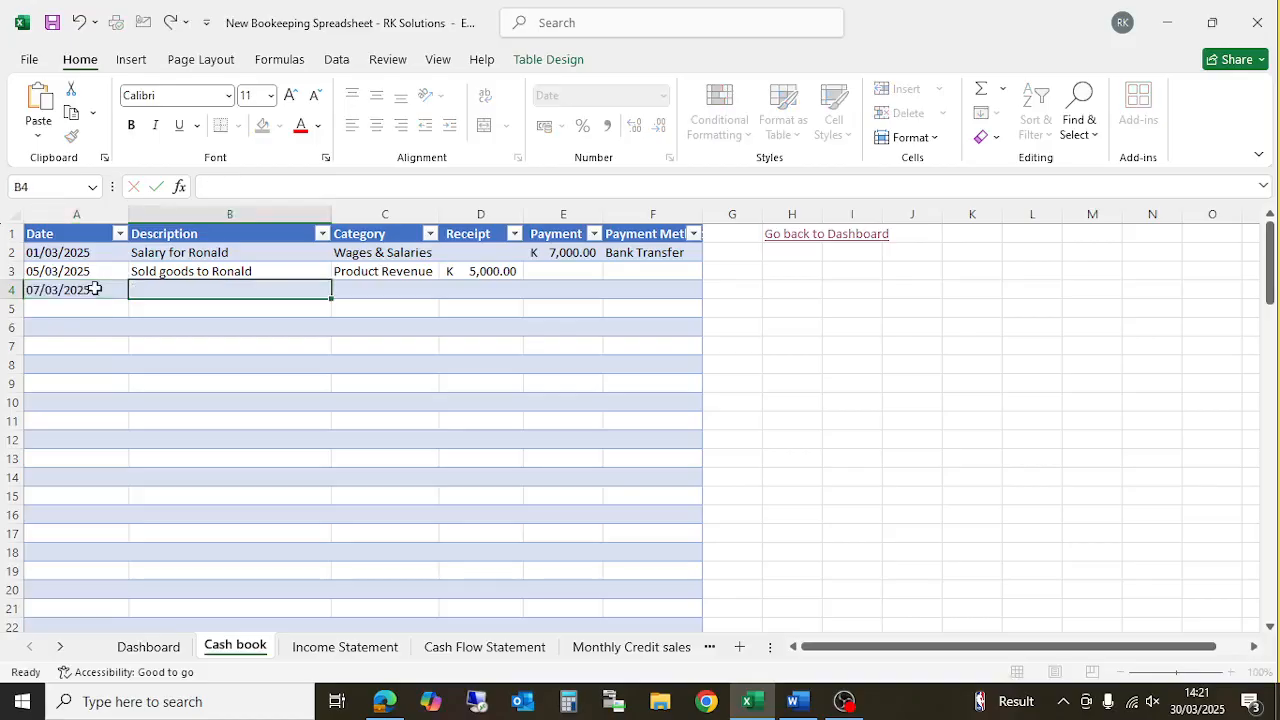
type("Sold a service")
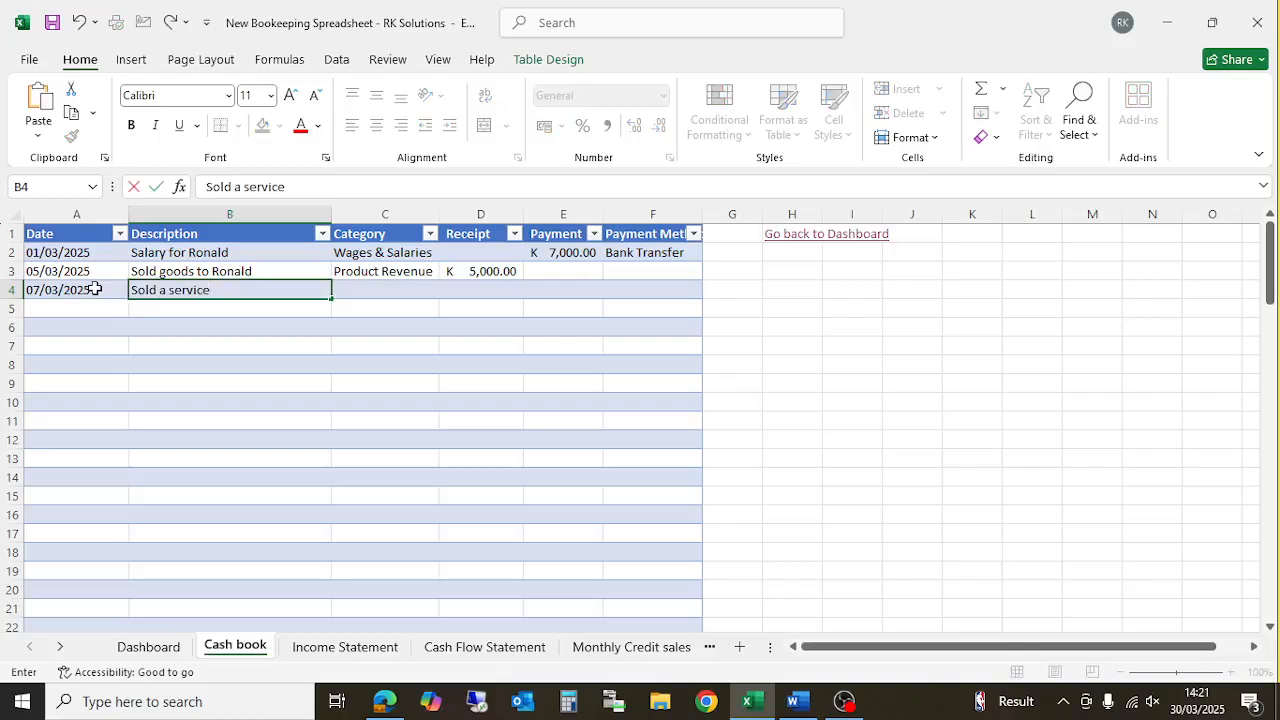
key("Tab")
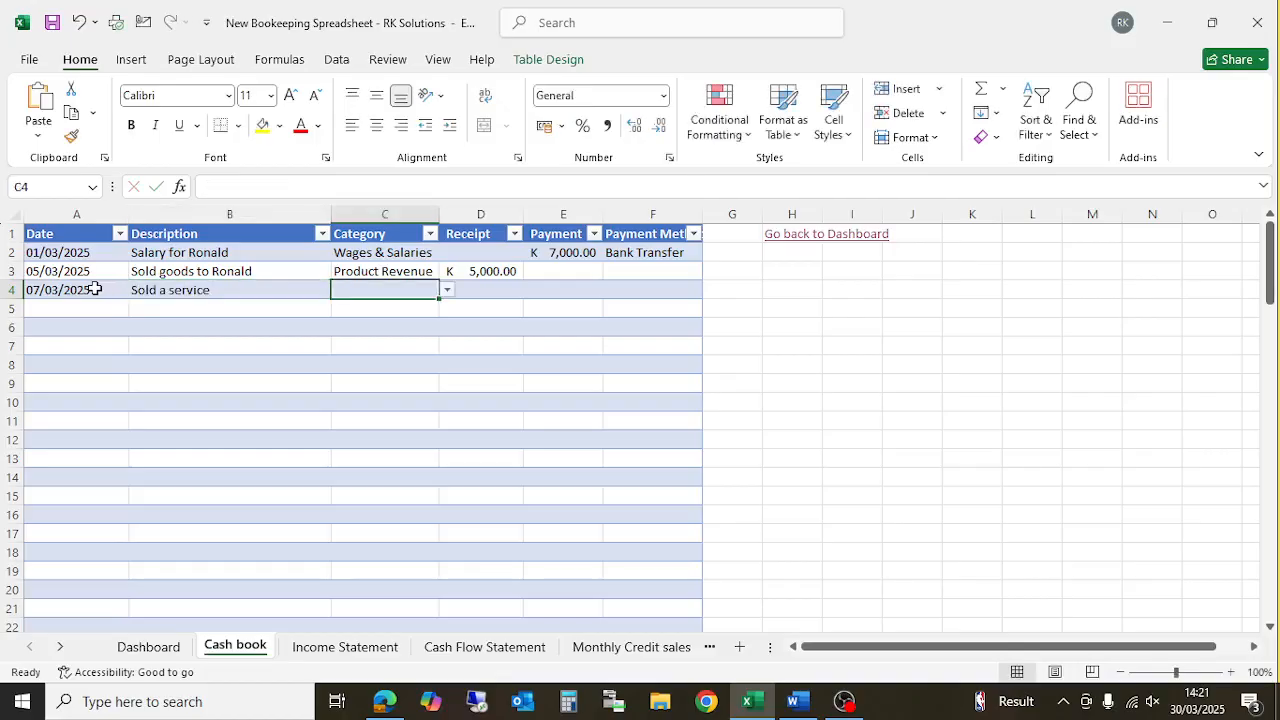
Step: Enter a receipt of 800 for the service entry in row 4 and set its category to Service Sales
left_click(448, 291)
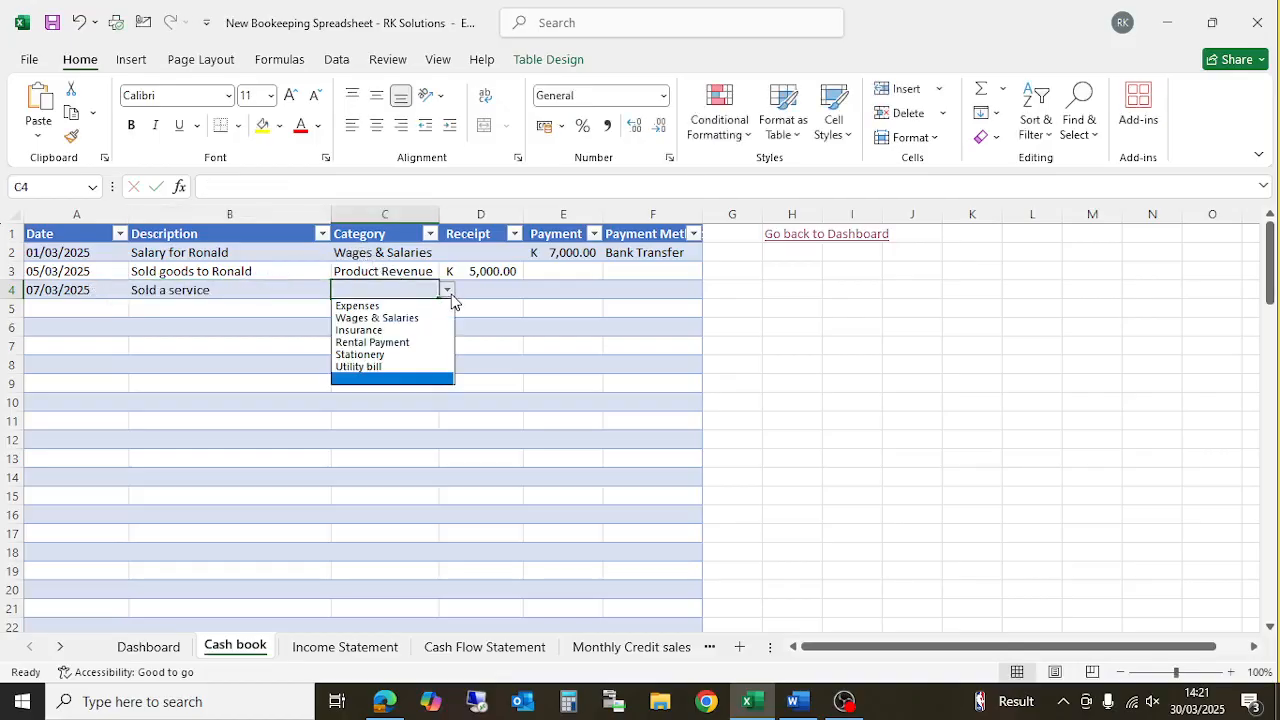
left_click(500, 290)
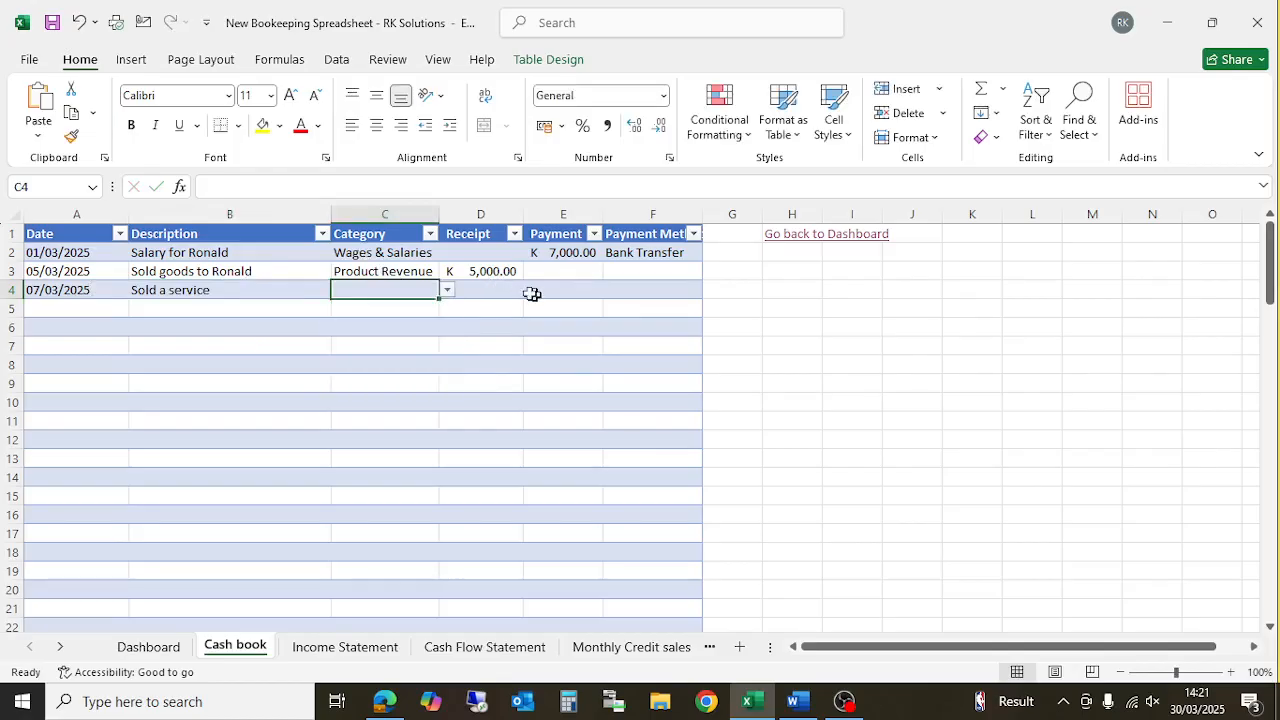
type("500")
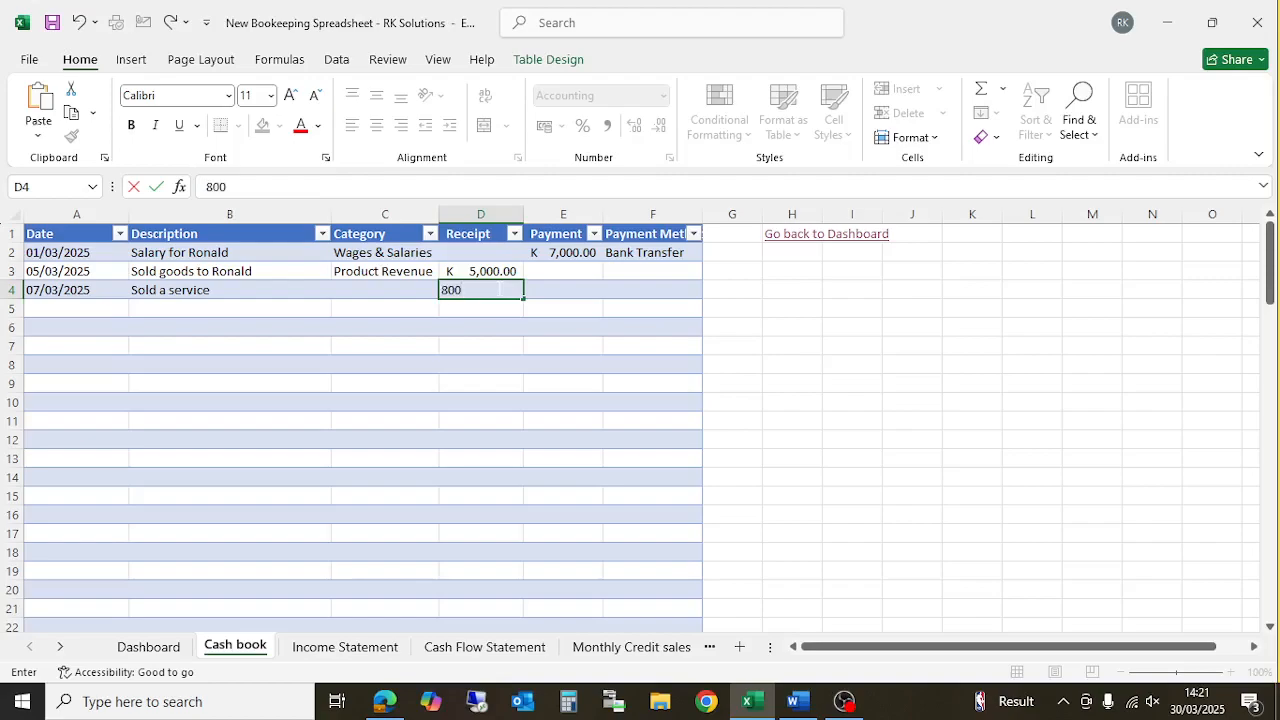
key("Return")
left_click(393, 285)
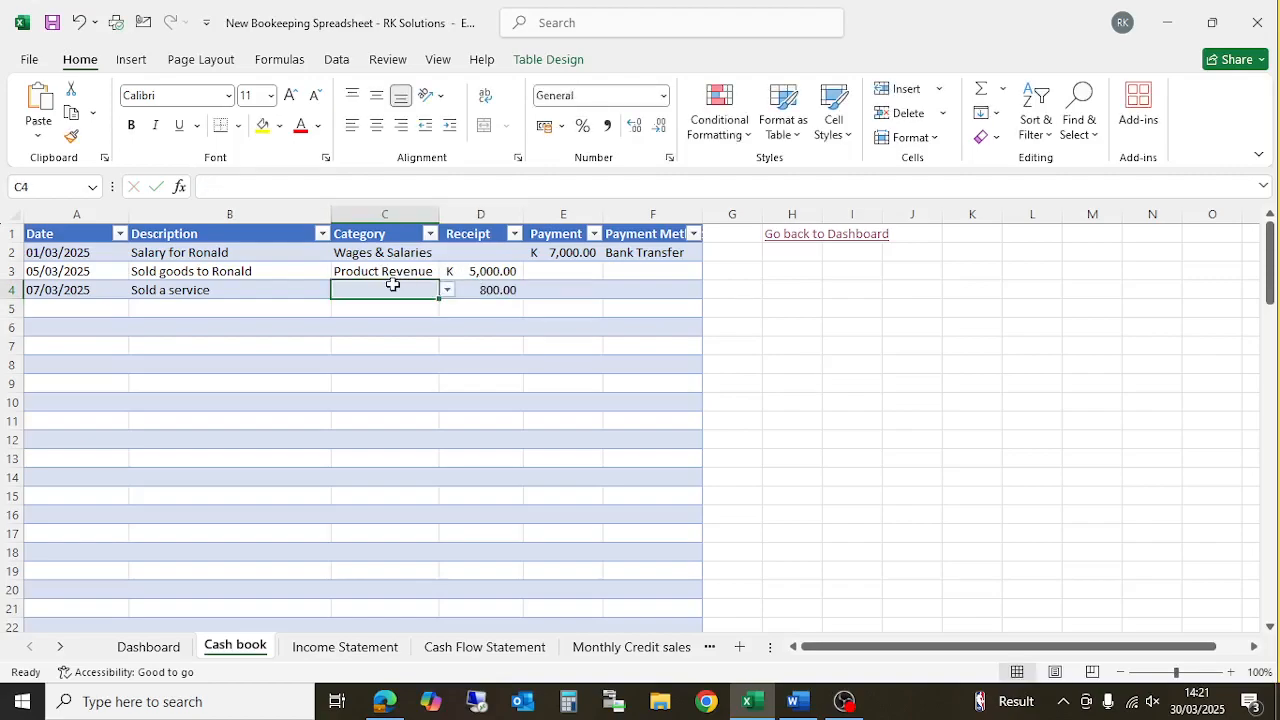
left_click(447, 292)
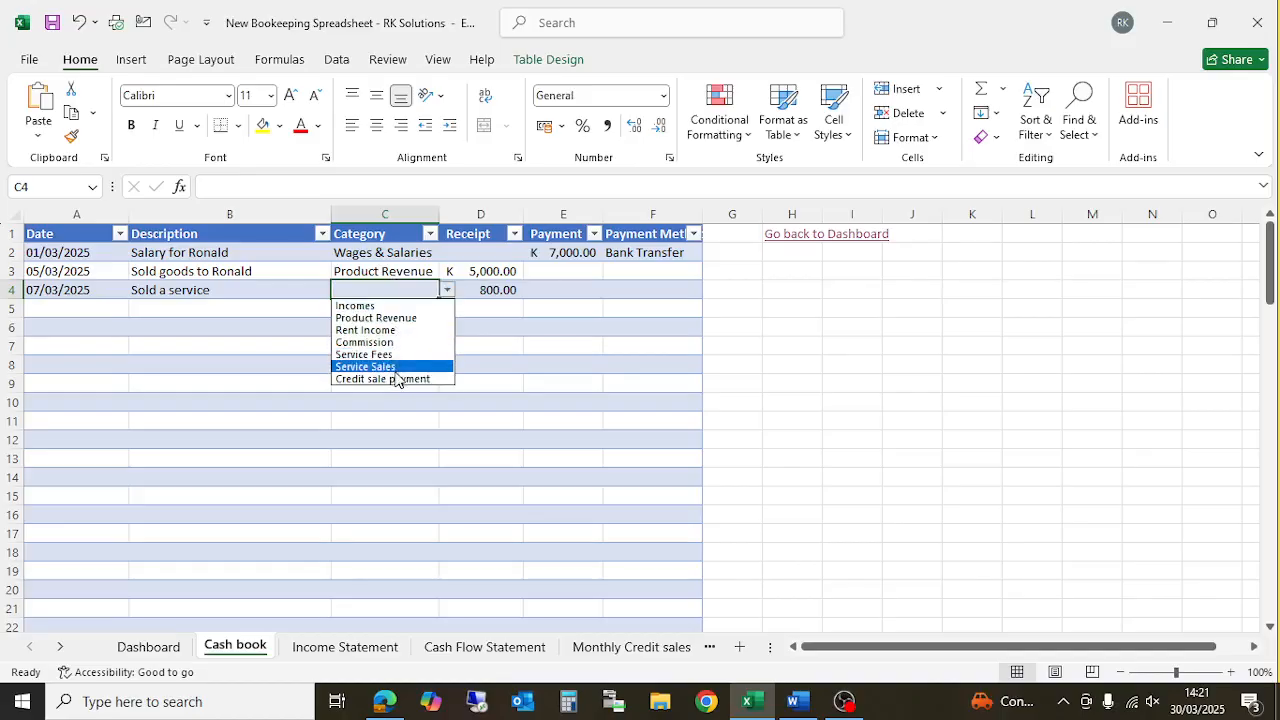
left_click(380, 366)
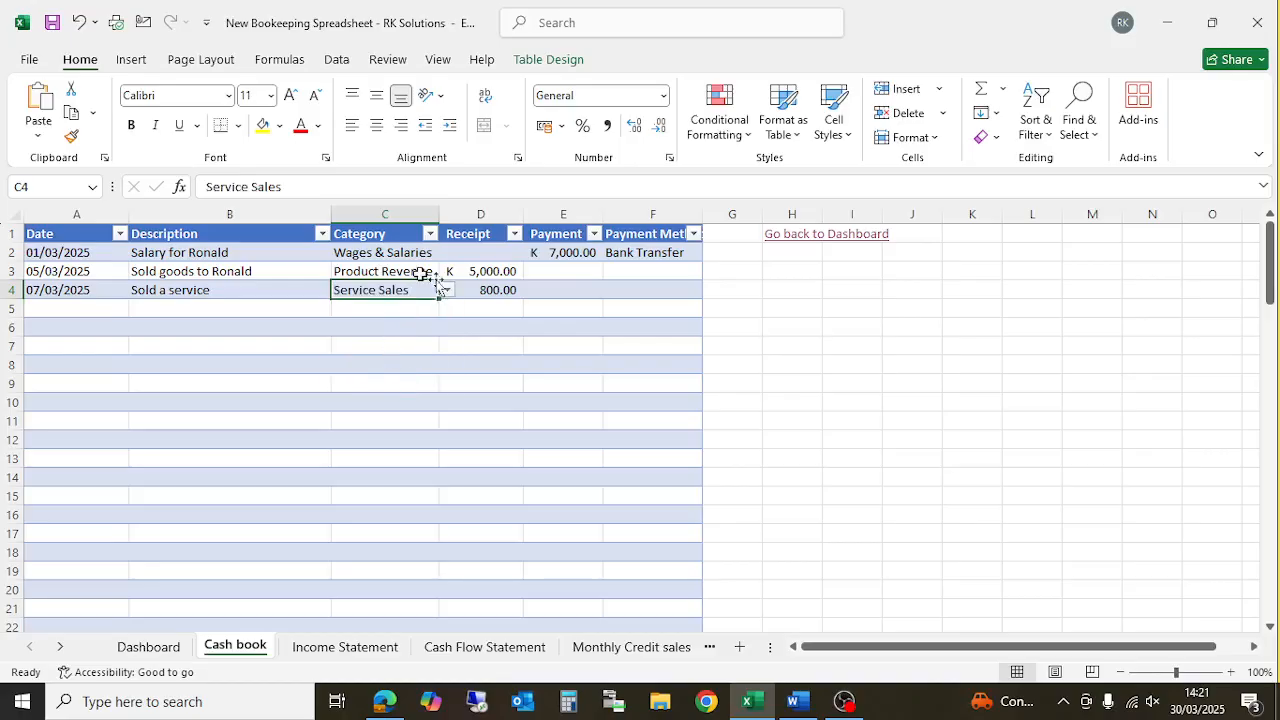
Step: Review the revenue, expense and net profit figures in the Income Statement
left_click(385, 648)
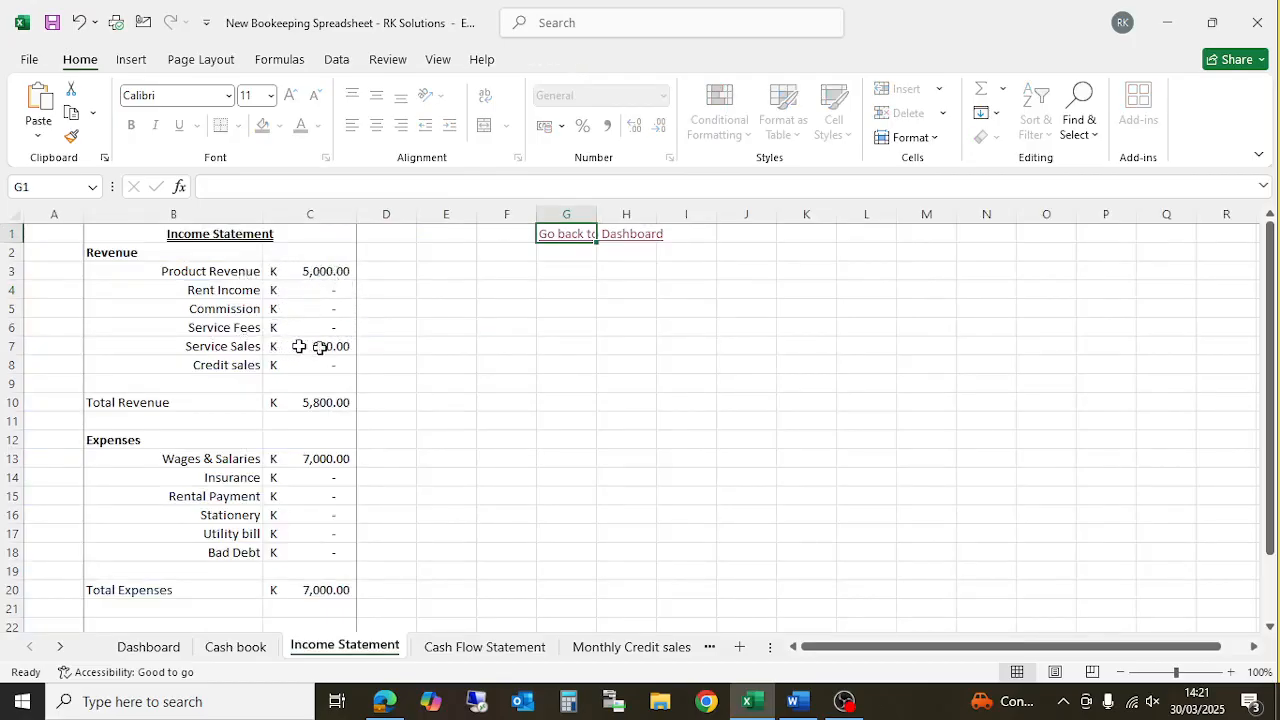
scroll(320, 366, "down", 1)
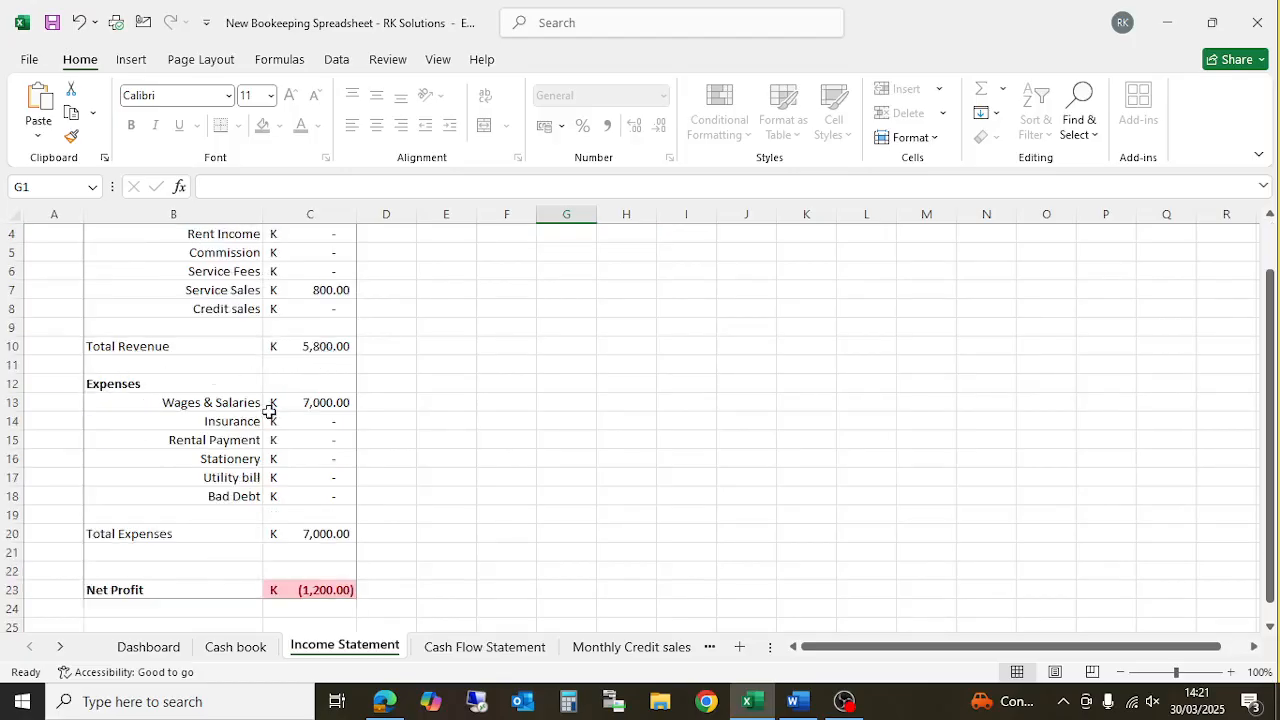
scroll(320, 405, "down", 1)
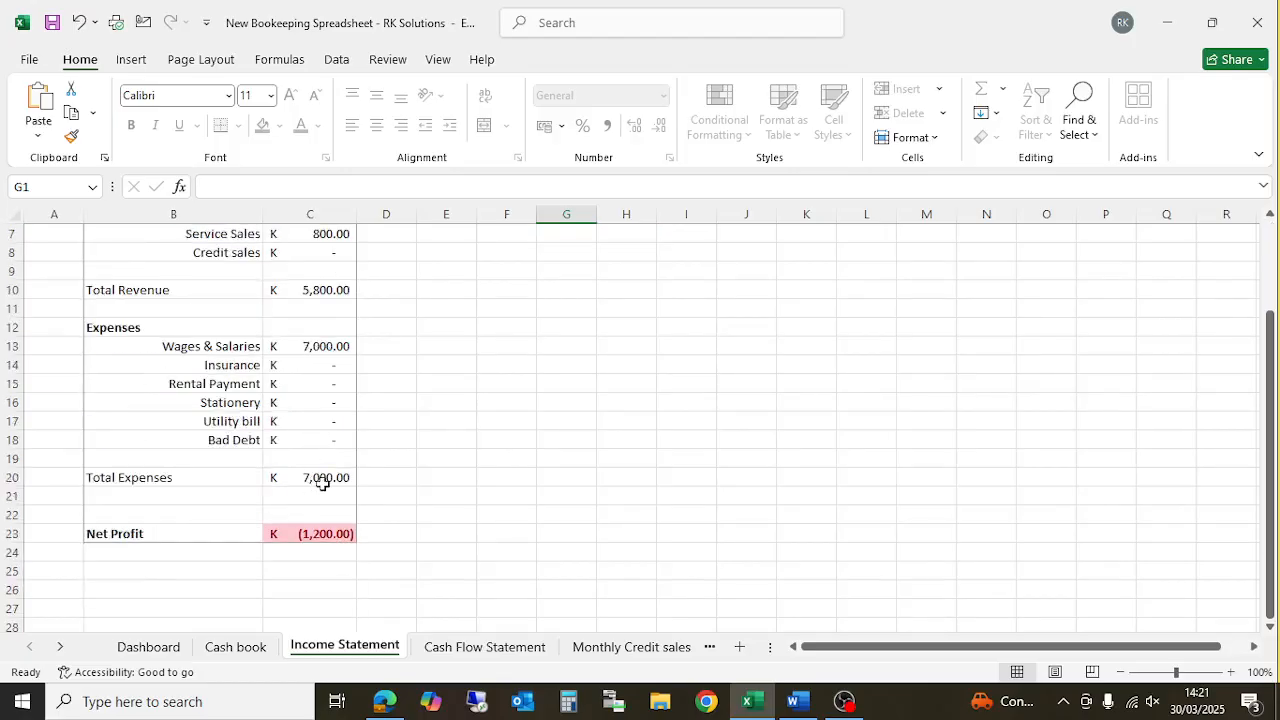
scroll(324, 450, "up", 2)
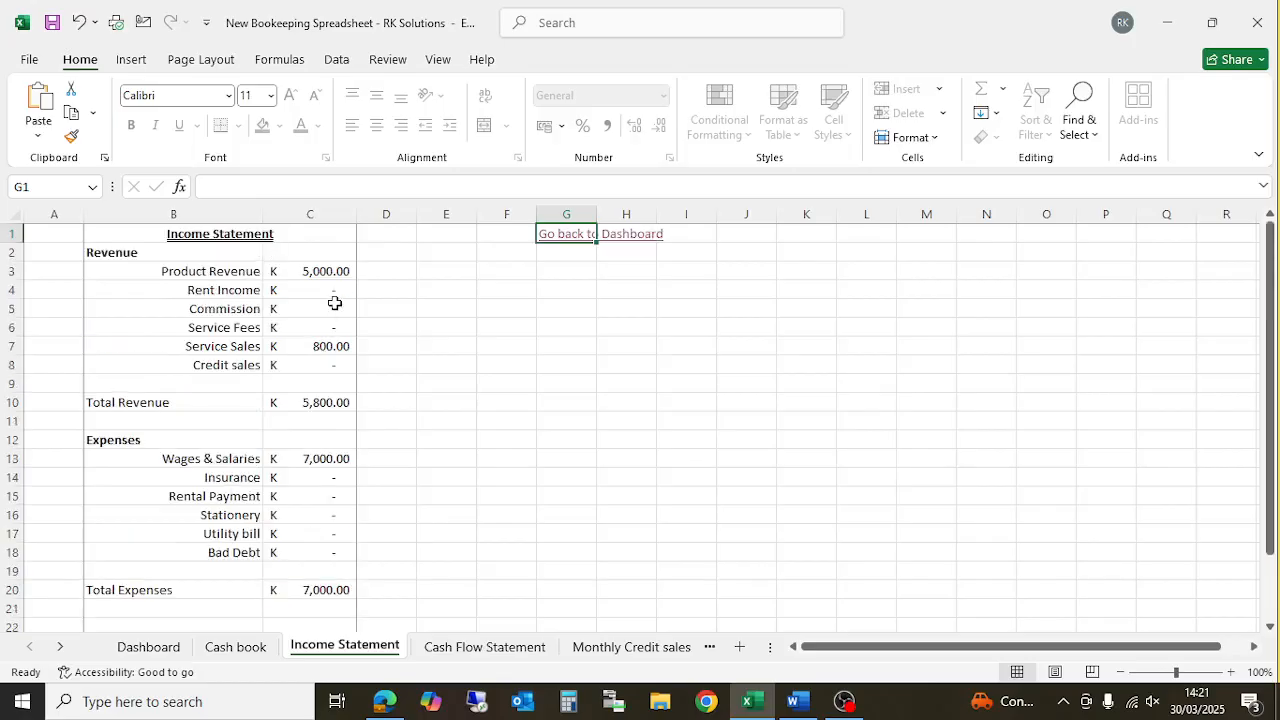
scroll(338, 405, "down", 1)
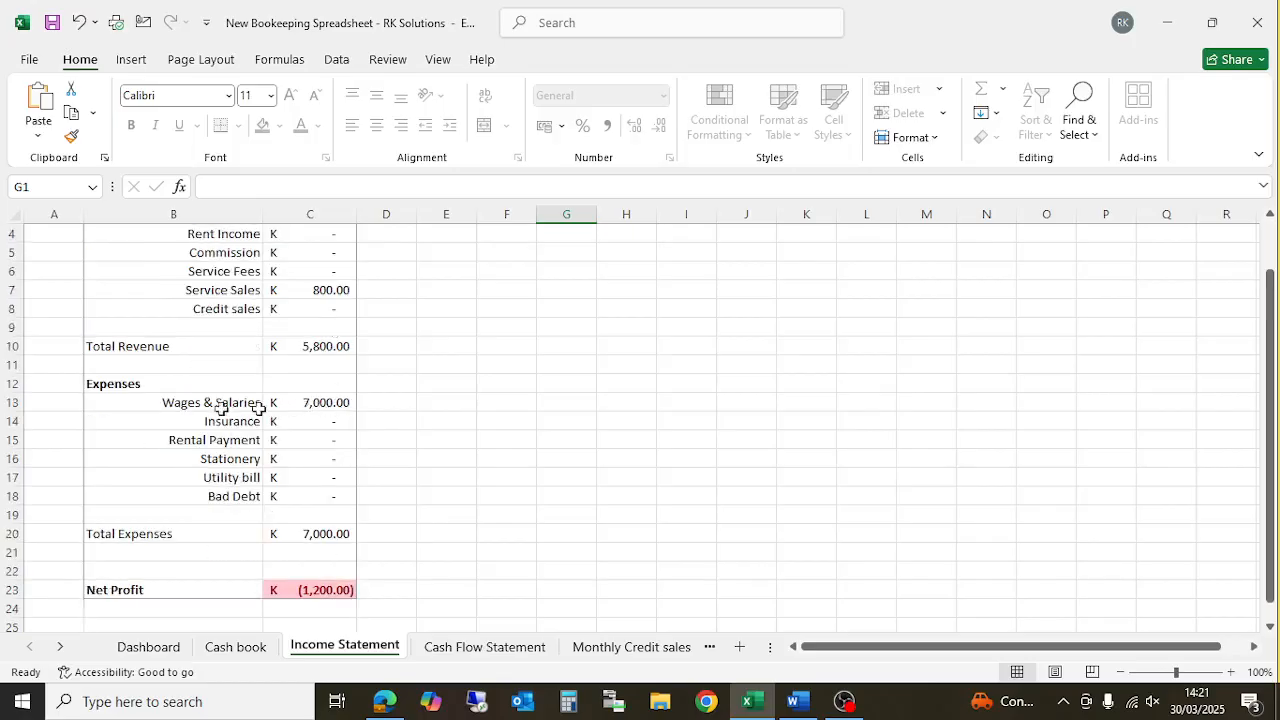
scroll(331, 380, "down", 1)
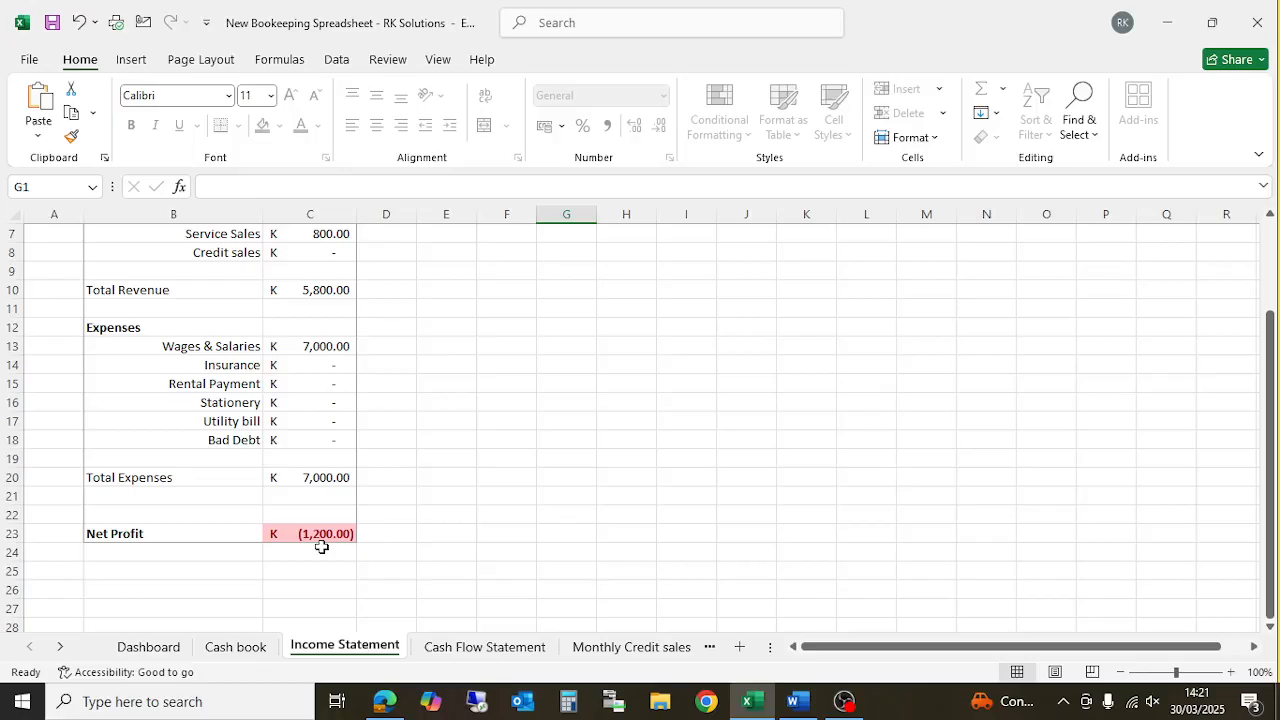
Step: Check the Dashboard summary and start a Cash book entry in row 5 dated 08/03/2025 with the description "Rentals"
left_click(148, 647)
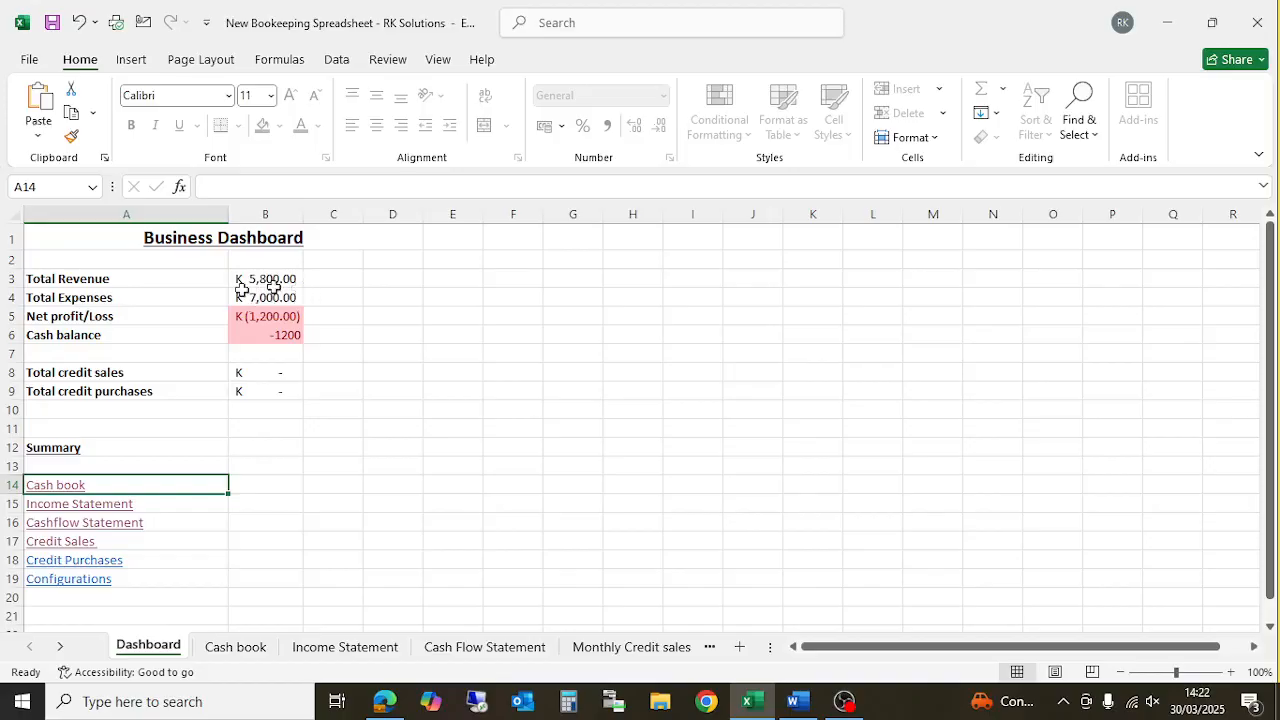
left_click(258, 652)
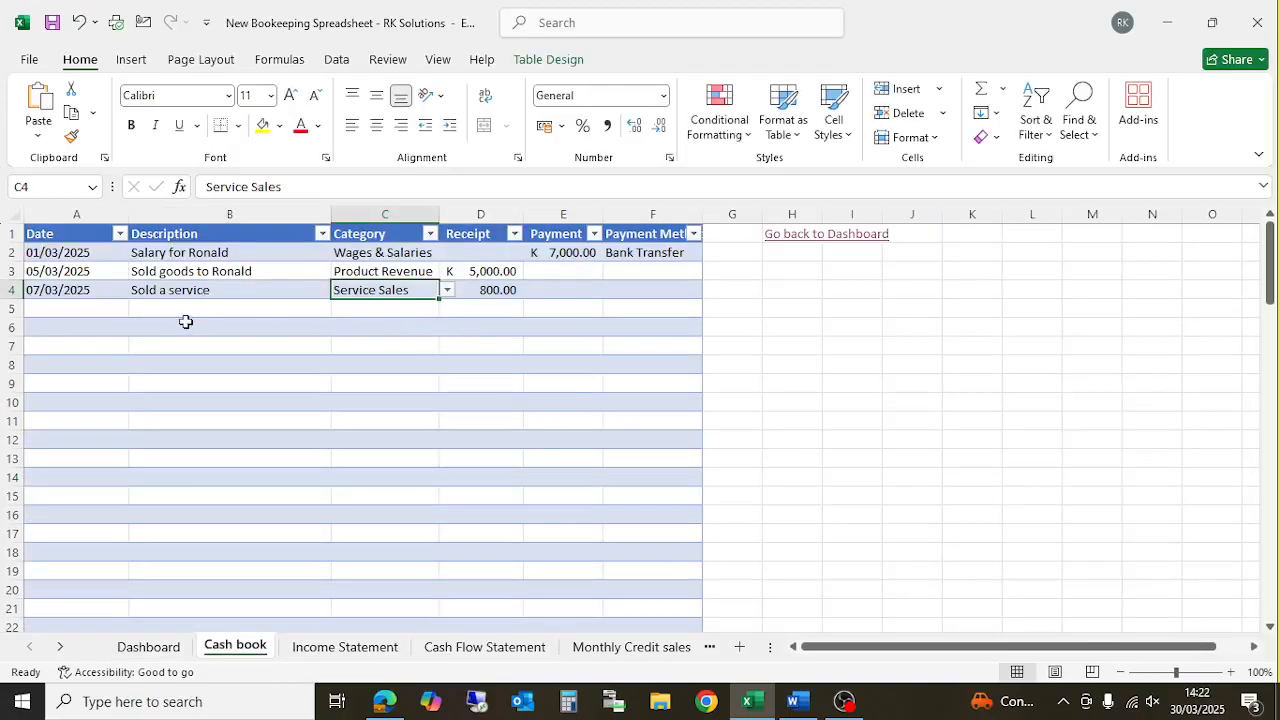
left_click(65, 318)
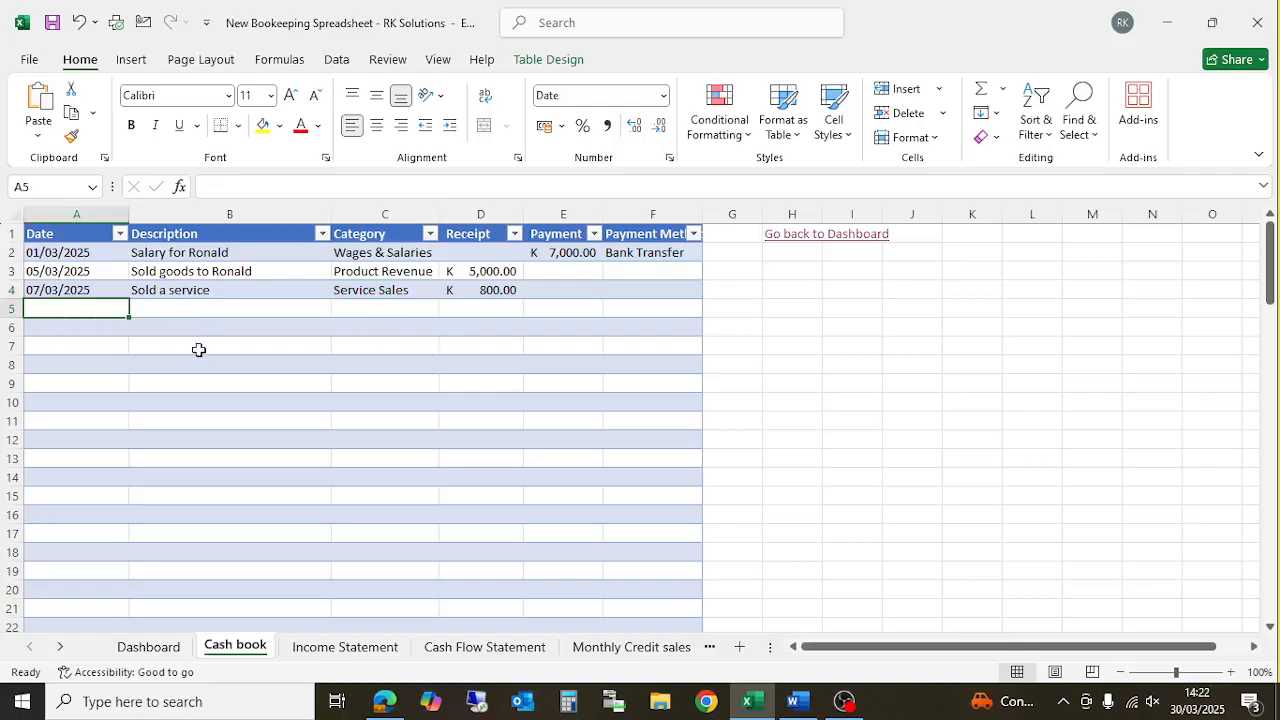
type("8/")
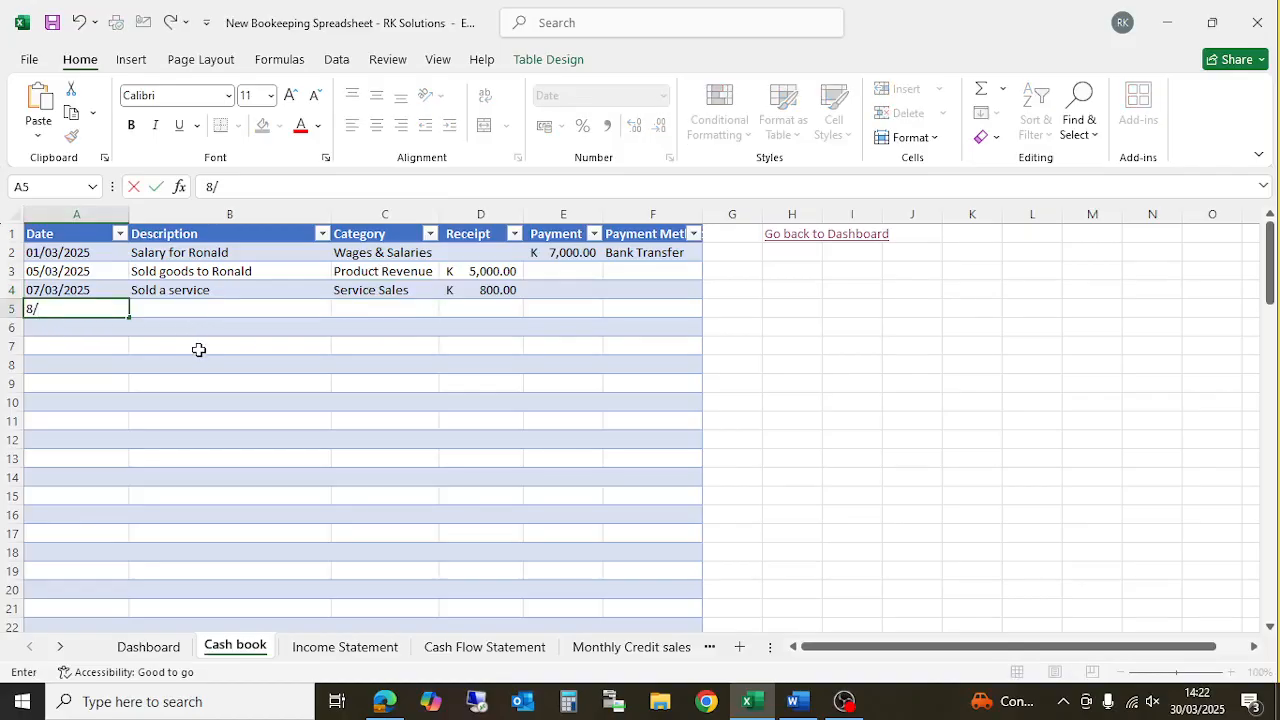
type("03/2025")
key("Tab")
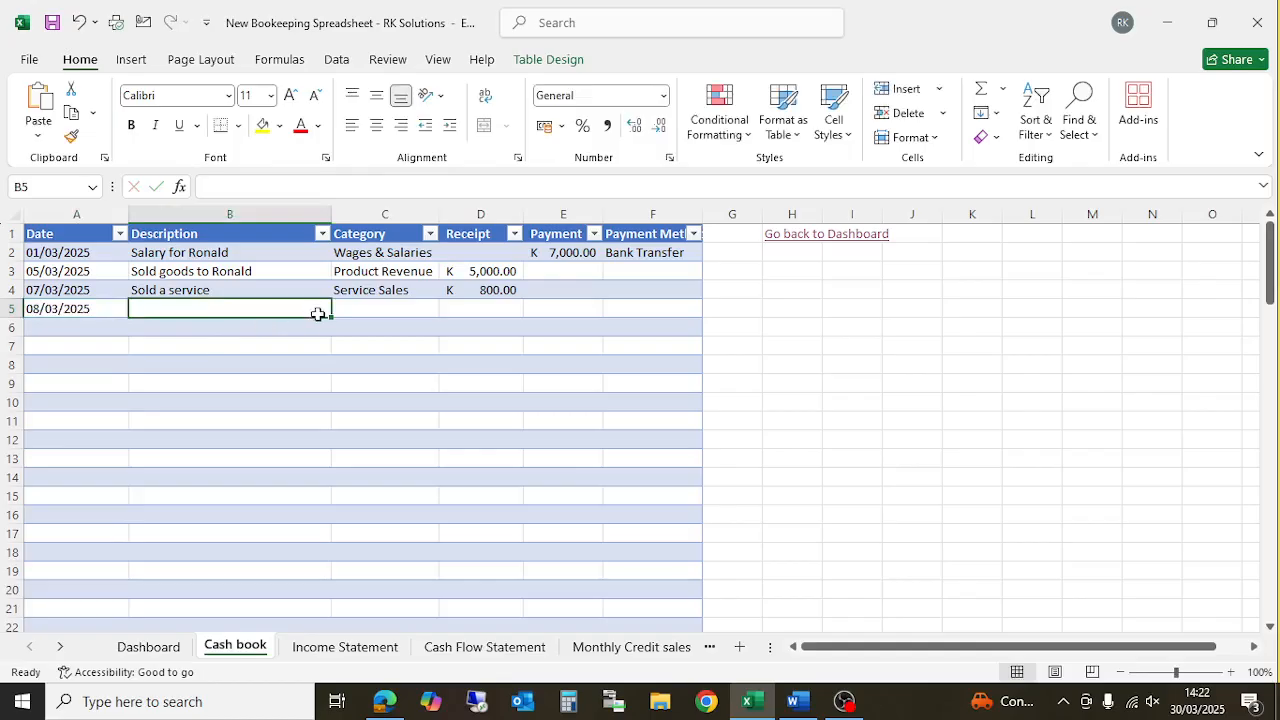
type("Rentals")
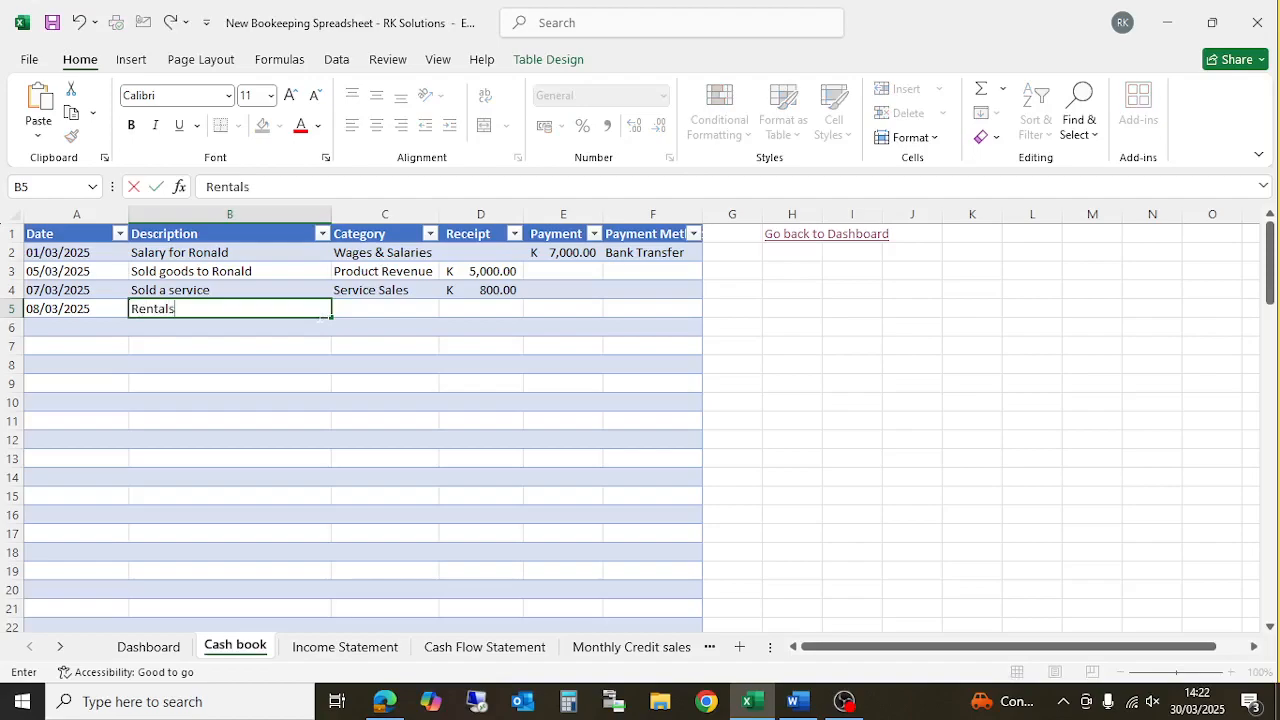
key("Tab")
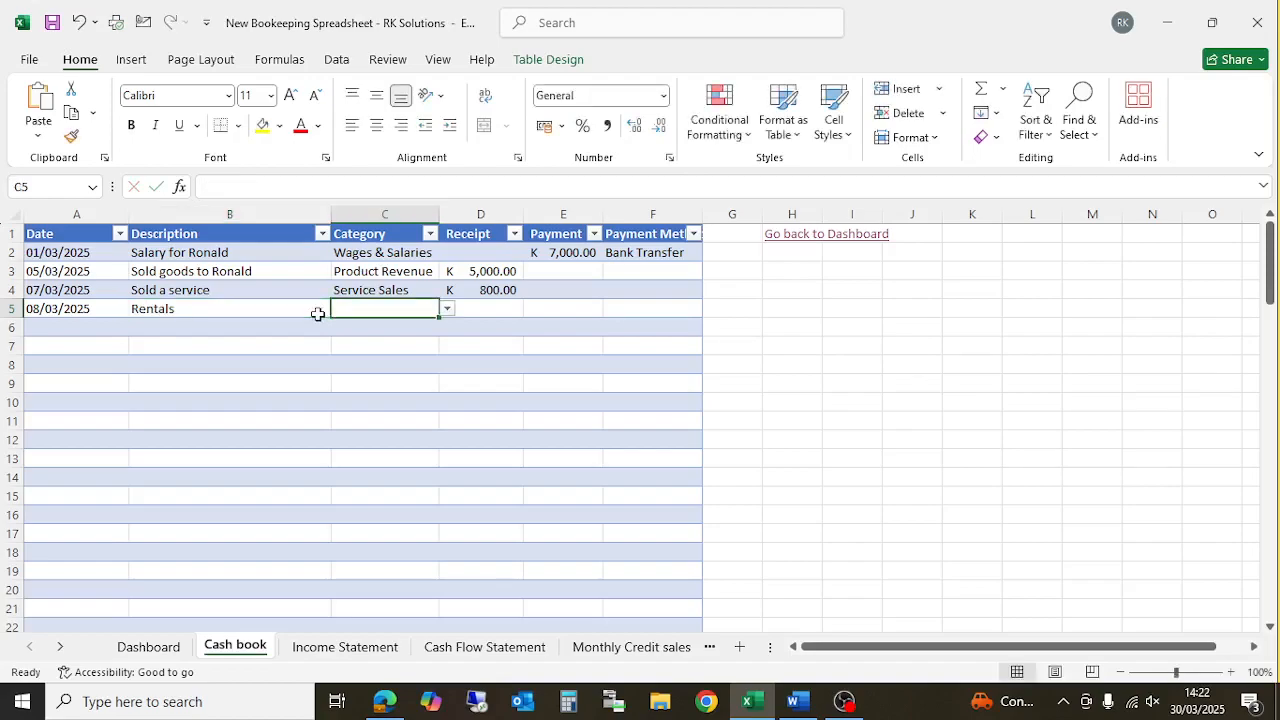
Step: Set the rentals entry's category to Rental Payment and enter a receipt of 10,000 in row 5
left_click(447, 309)
left_click(414, 361)
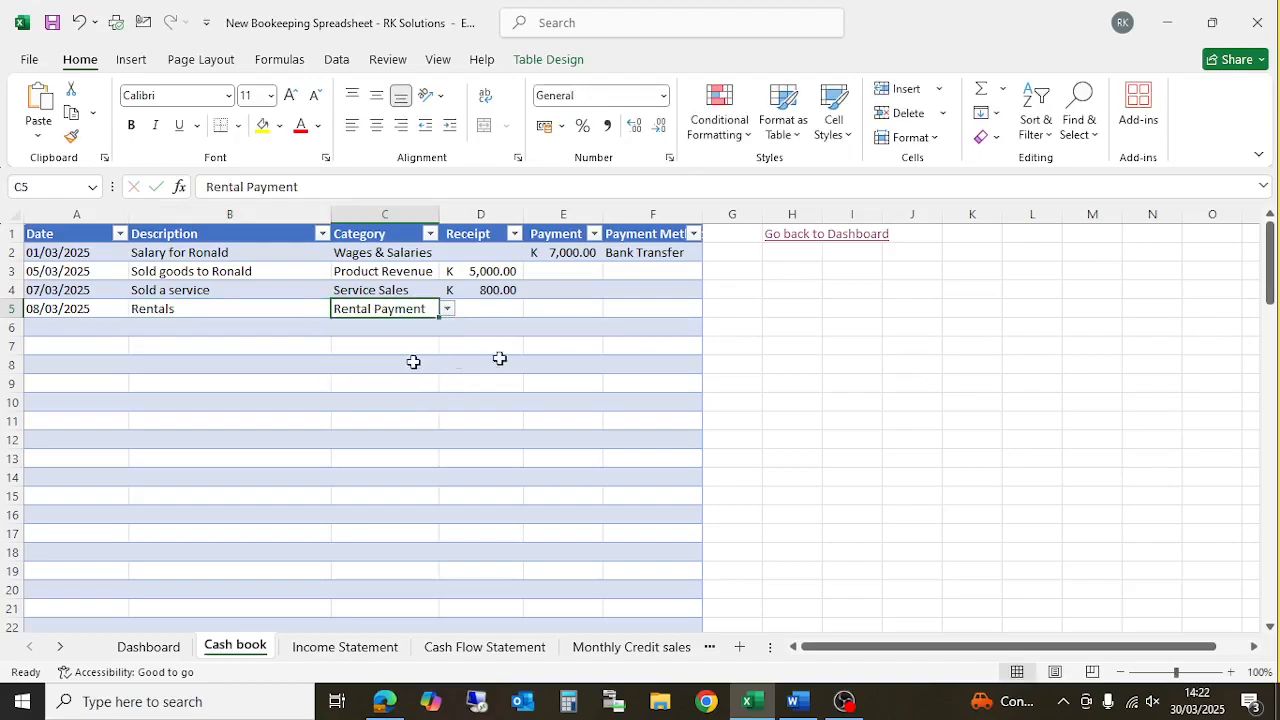
key("Tab")
type("1")
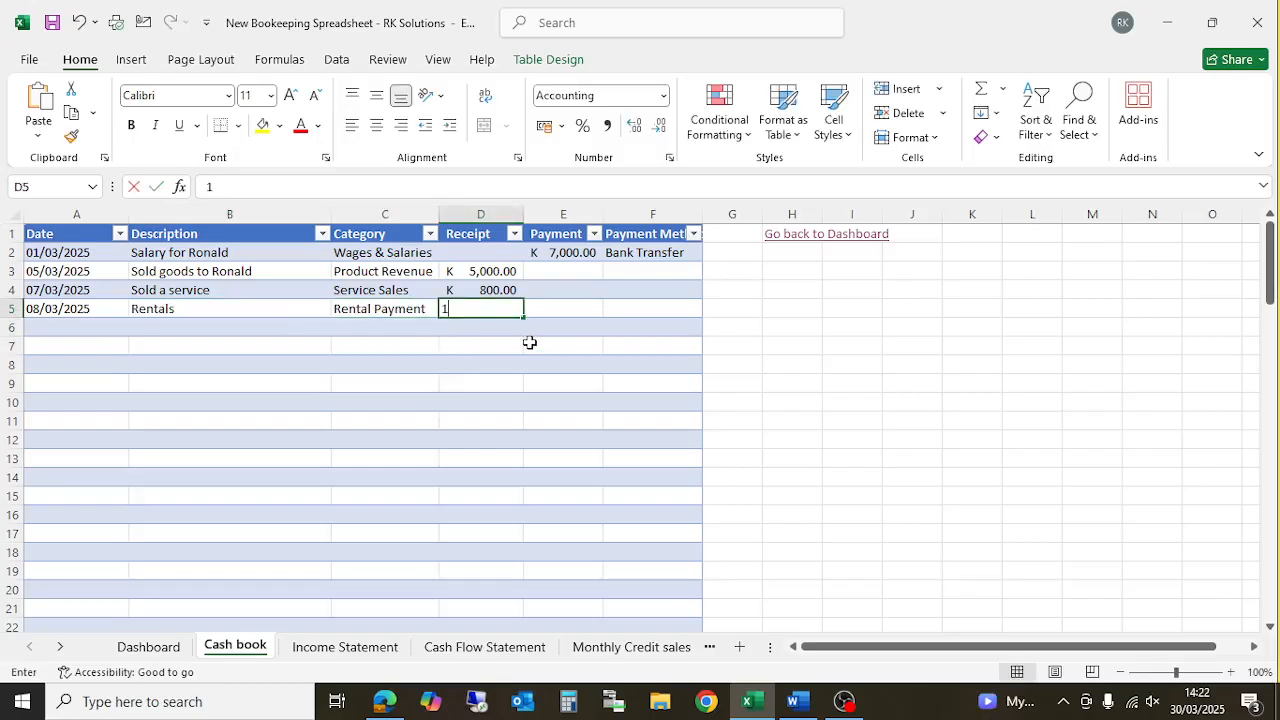
type("0,00000")
key("Return")
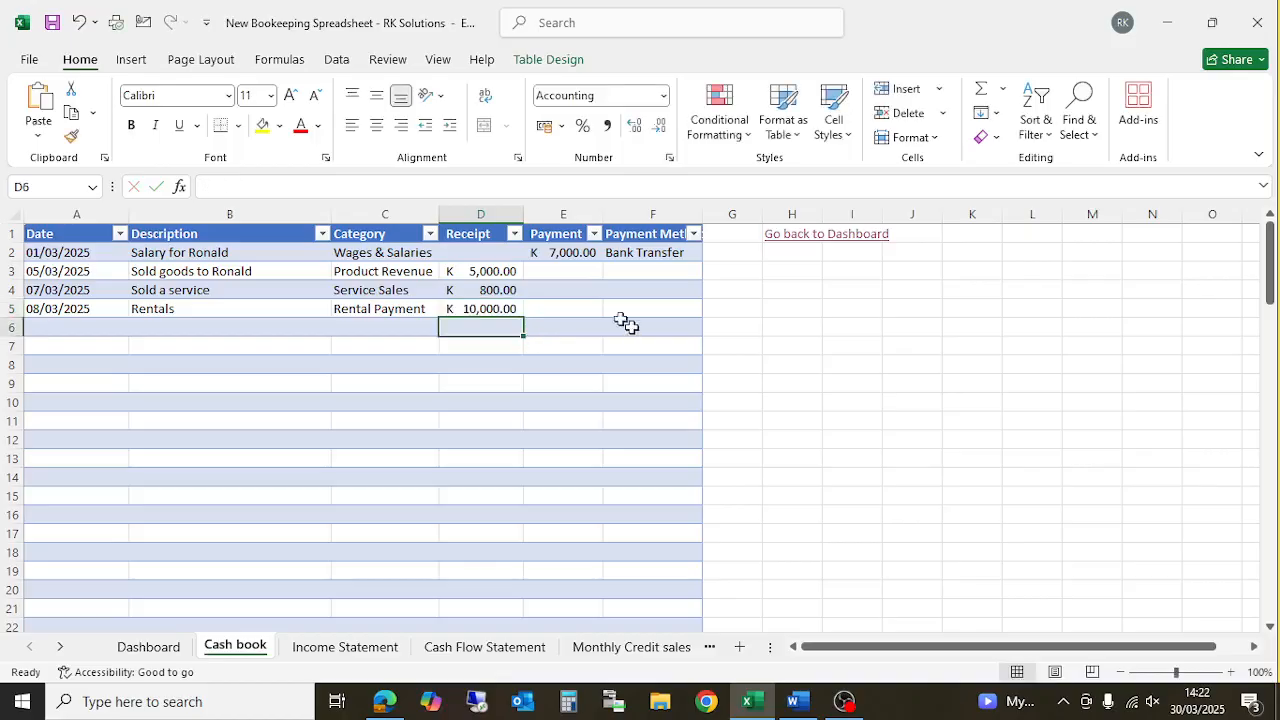
Step: Set the payment method to Cash for the goods sale in row 3 and the service sale in row 4
left_click(645, 272)
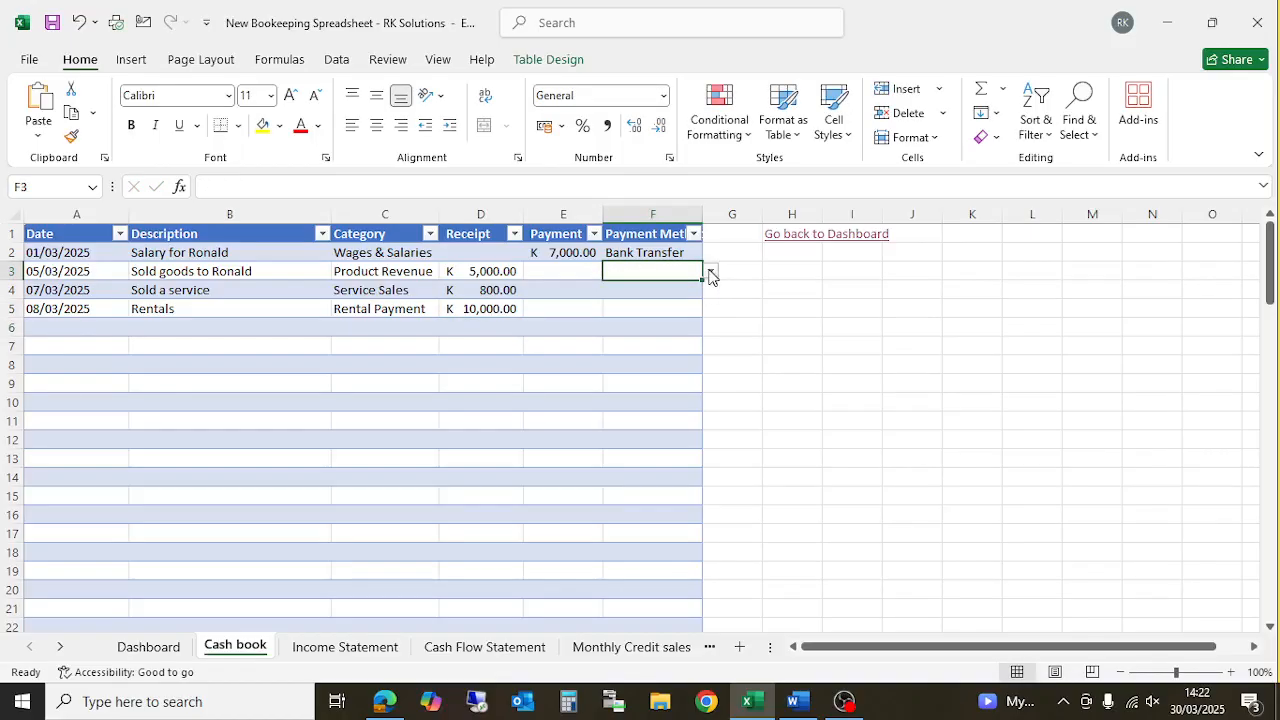
left_click(710, 273)
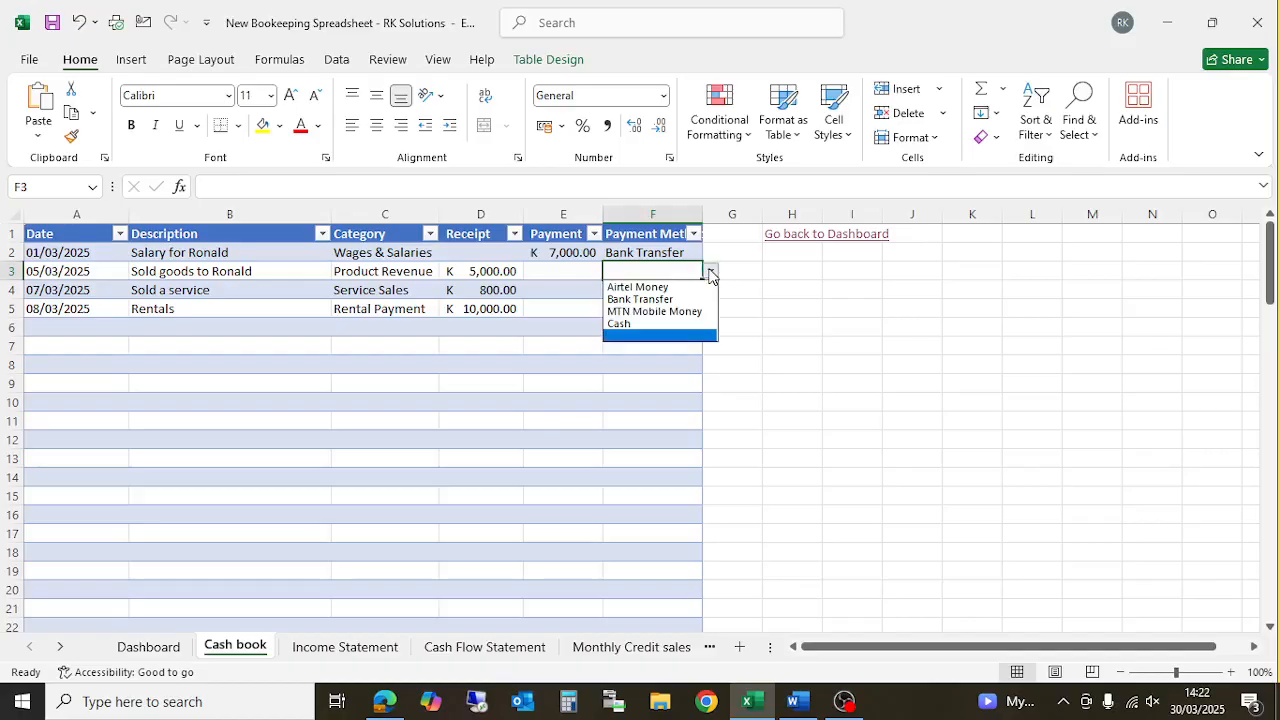
left_click(668, 324)
left_click(680, 290)
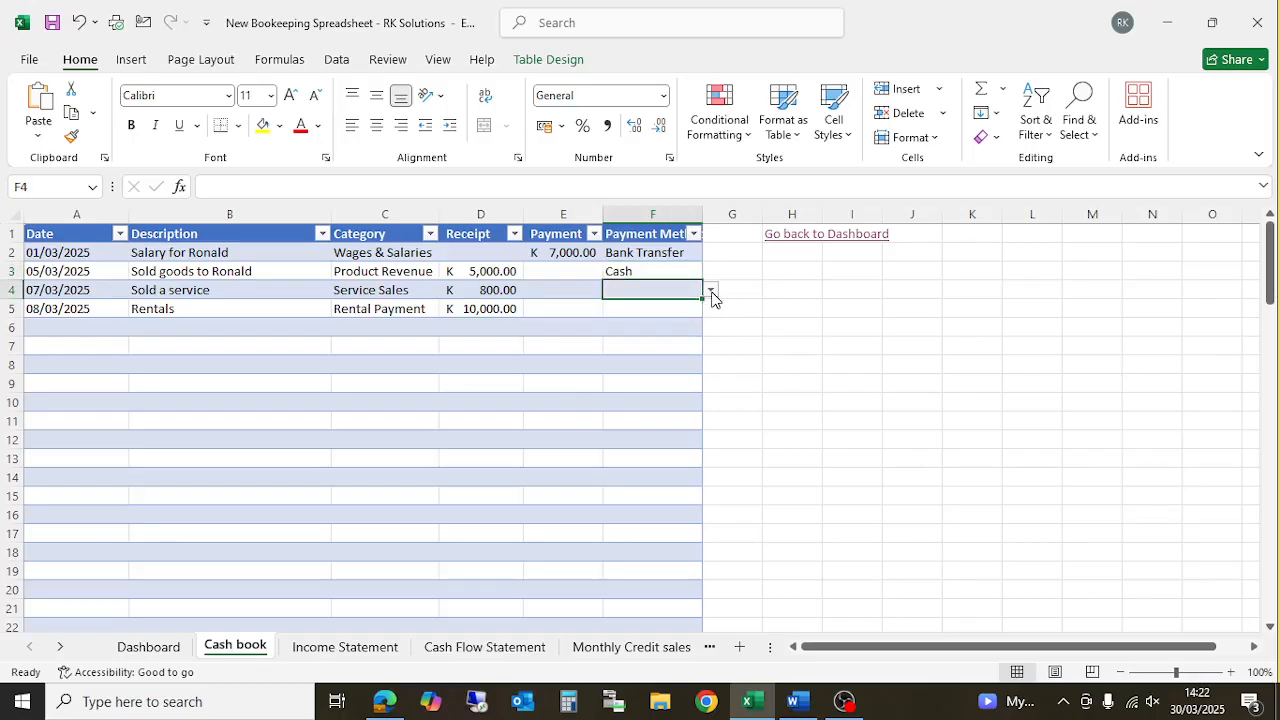
left_click(712, 290)
left_click(666, 345)
Step: Set the payment method of the rentals entry in row 5 to Airtel Money
left_click(657, 309)
left_click(711, 312)
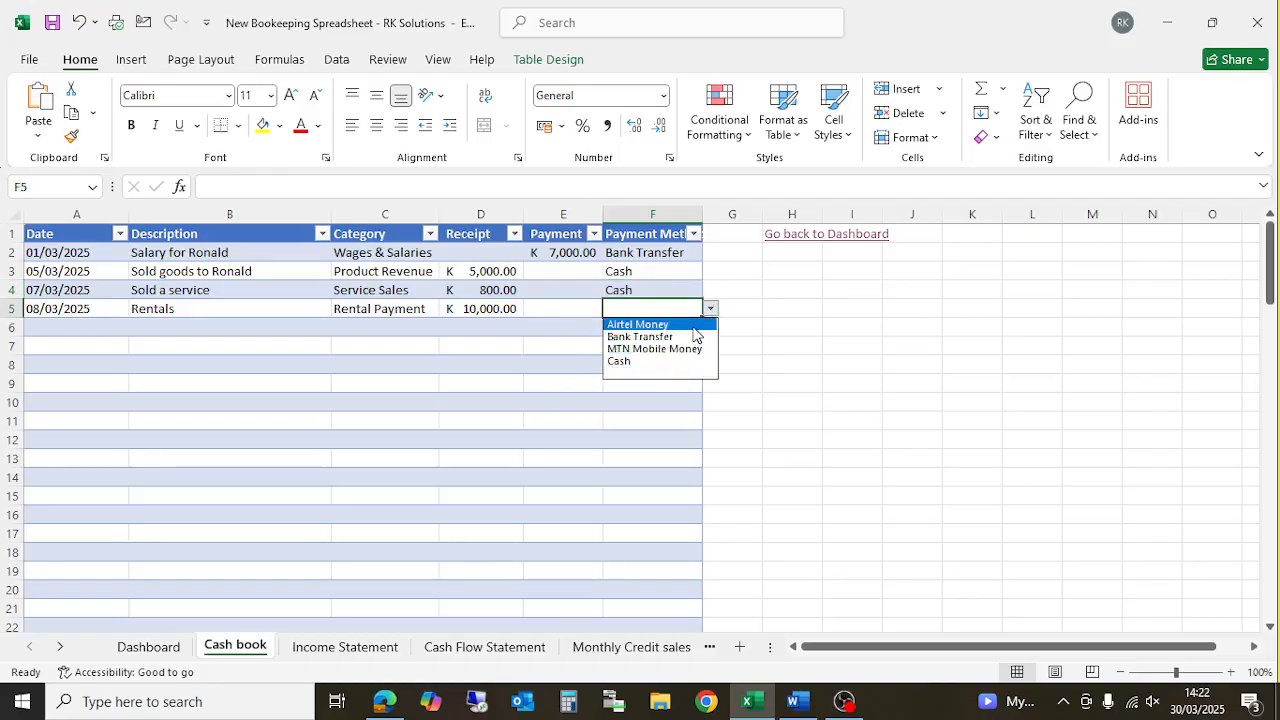
left_click(694, 326)
left_click(557, 360)
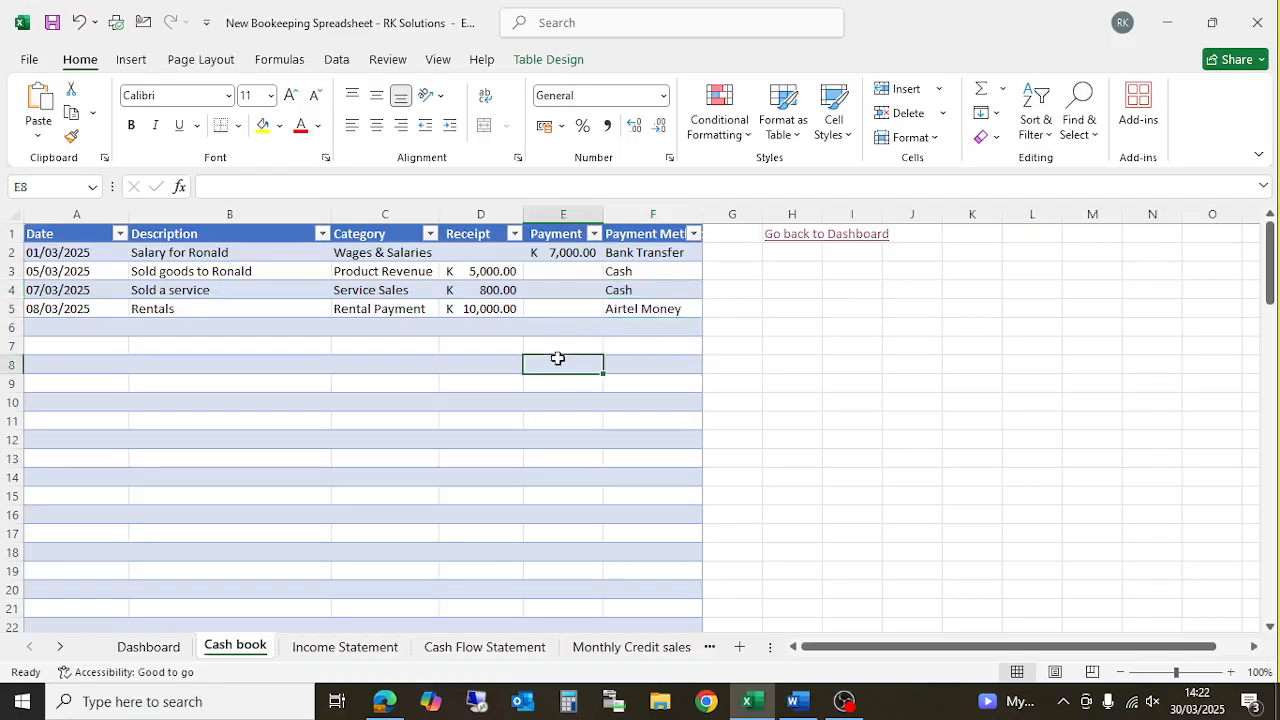
left_click(60, 326)
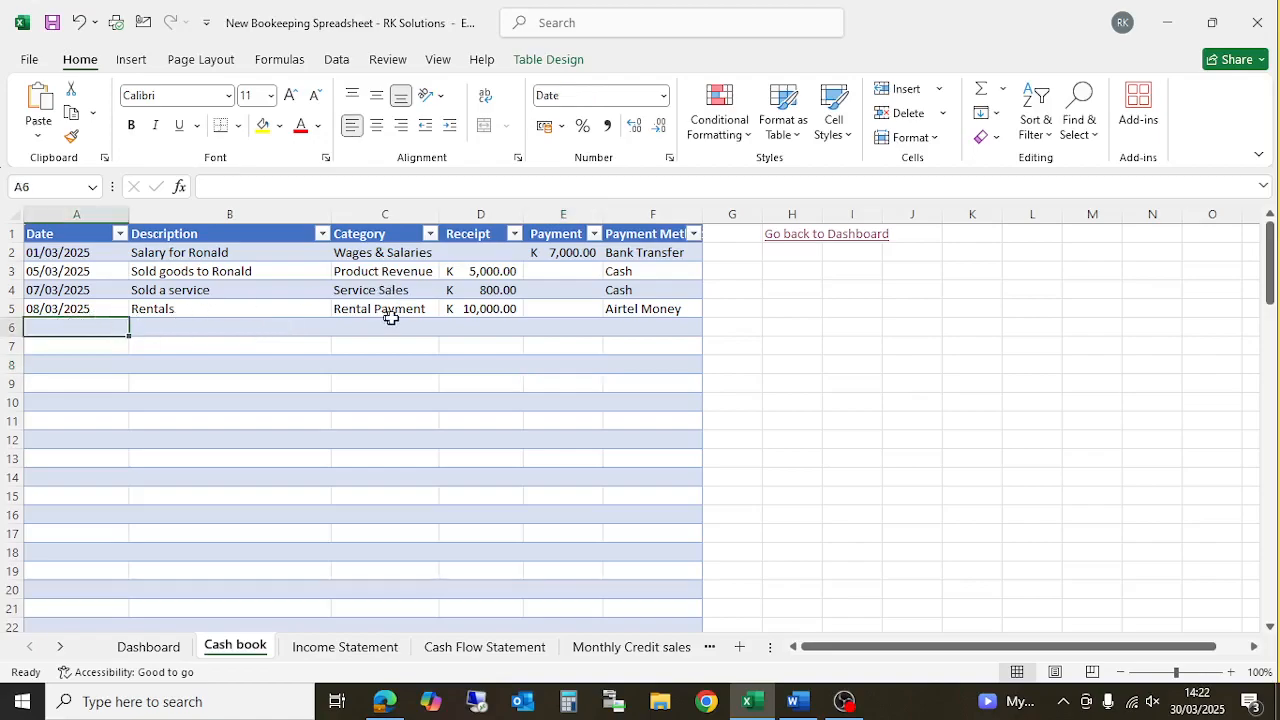
Step: Compare the Income Statement's revenue and expense lines with the Cash book to trace the rentals receipt
left_click(330, 647)
scroll(420, 425, "up", 2)
scroll(417, 431, "down", 3)
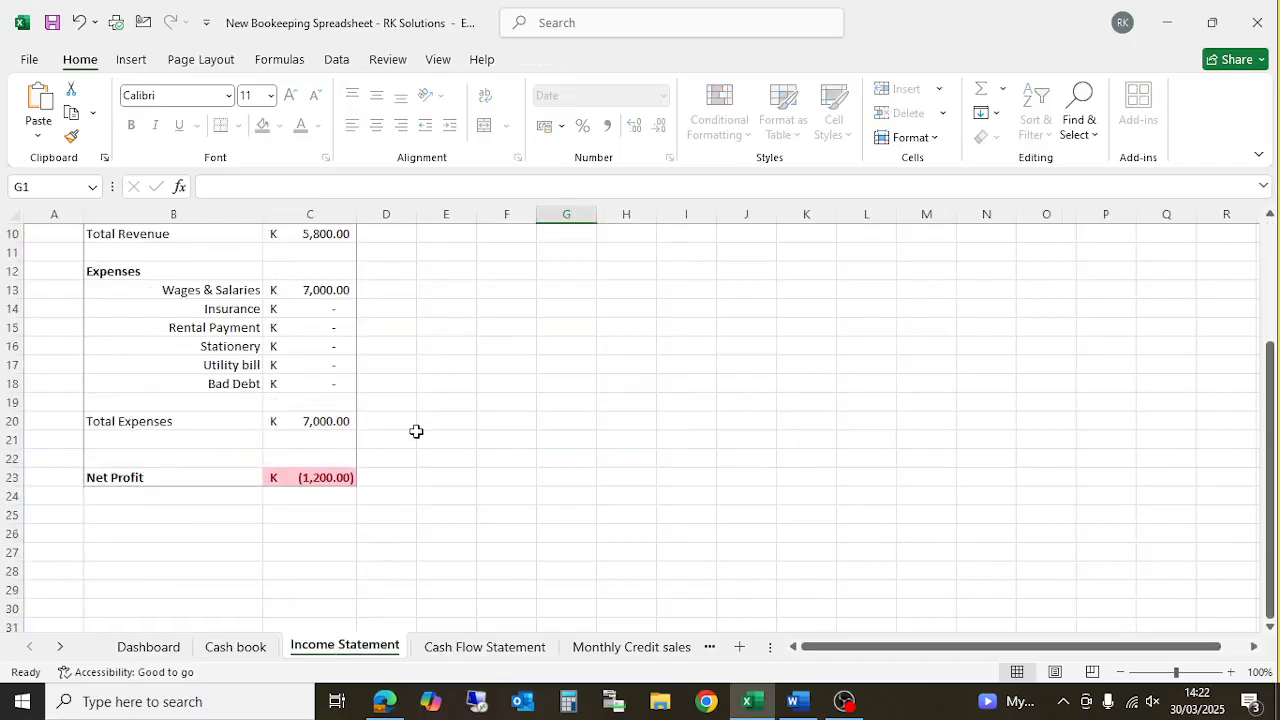
scroll(416, 431, "up", 3)
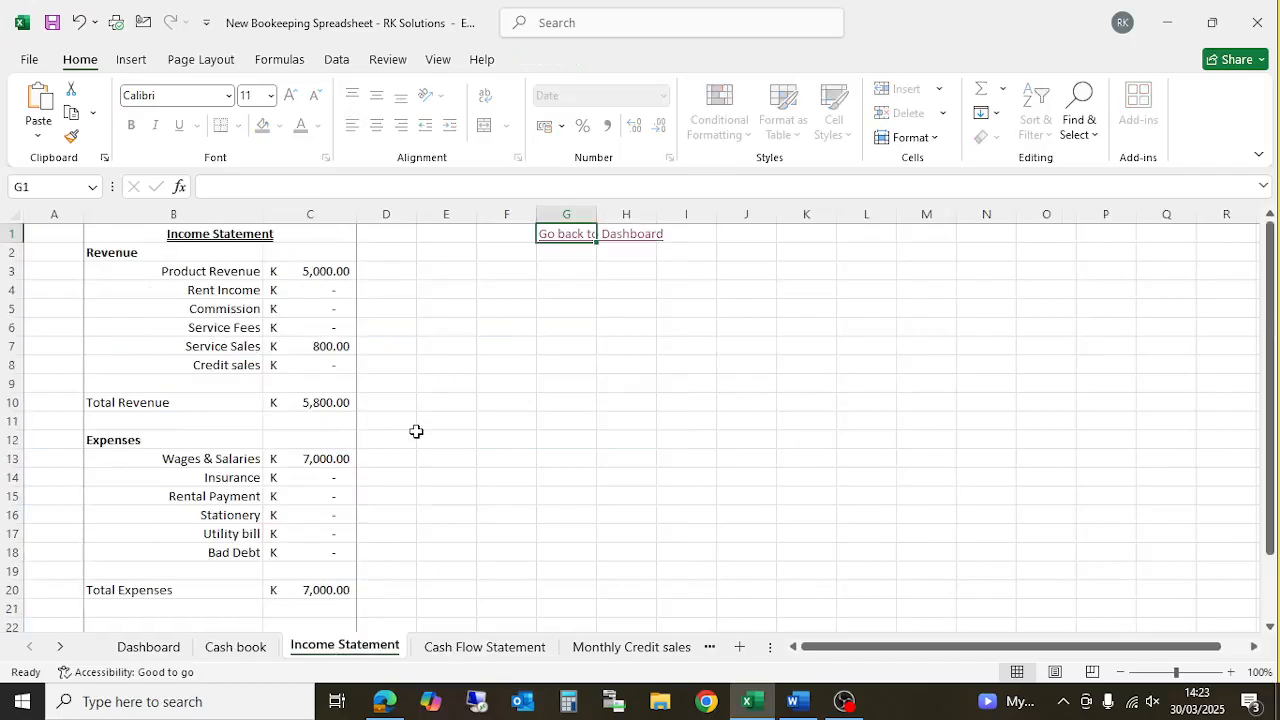
left_click(240, 647)
left_click(646, 478)
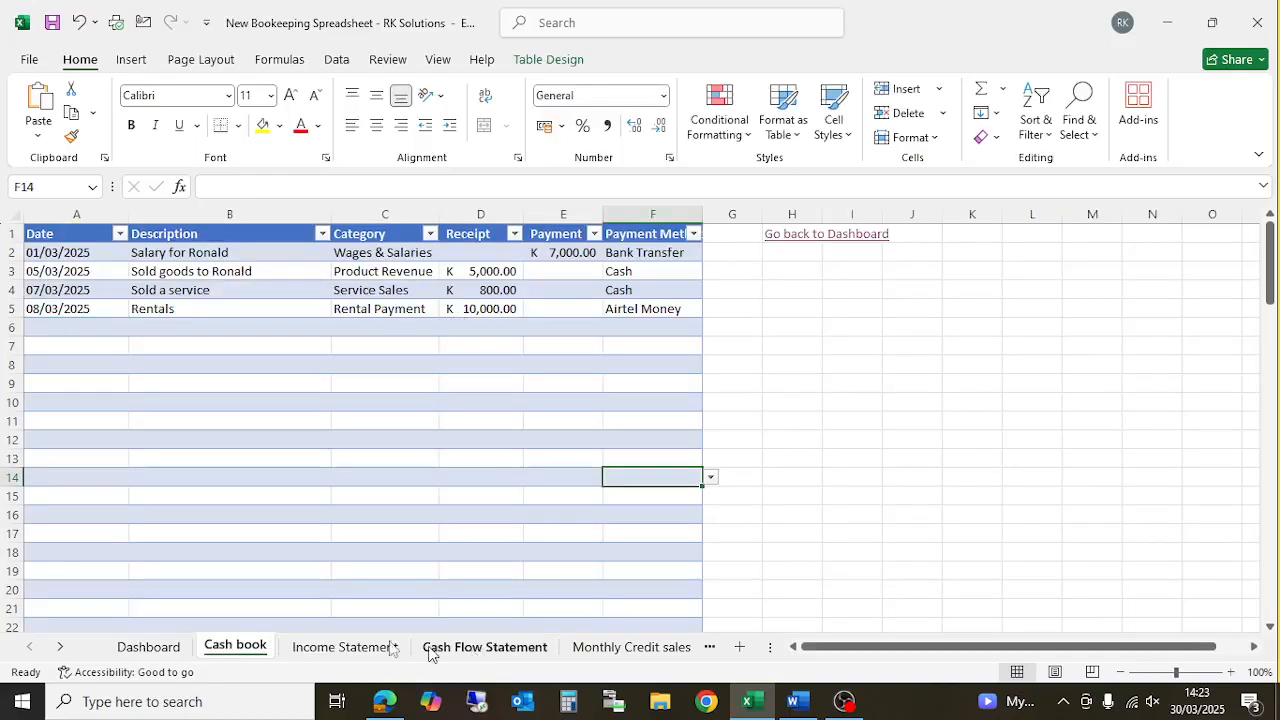
left_click(350, 647)
scroll(474, 437, "down", 2)
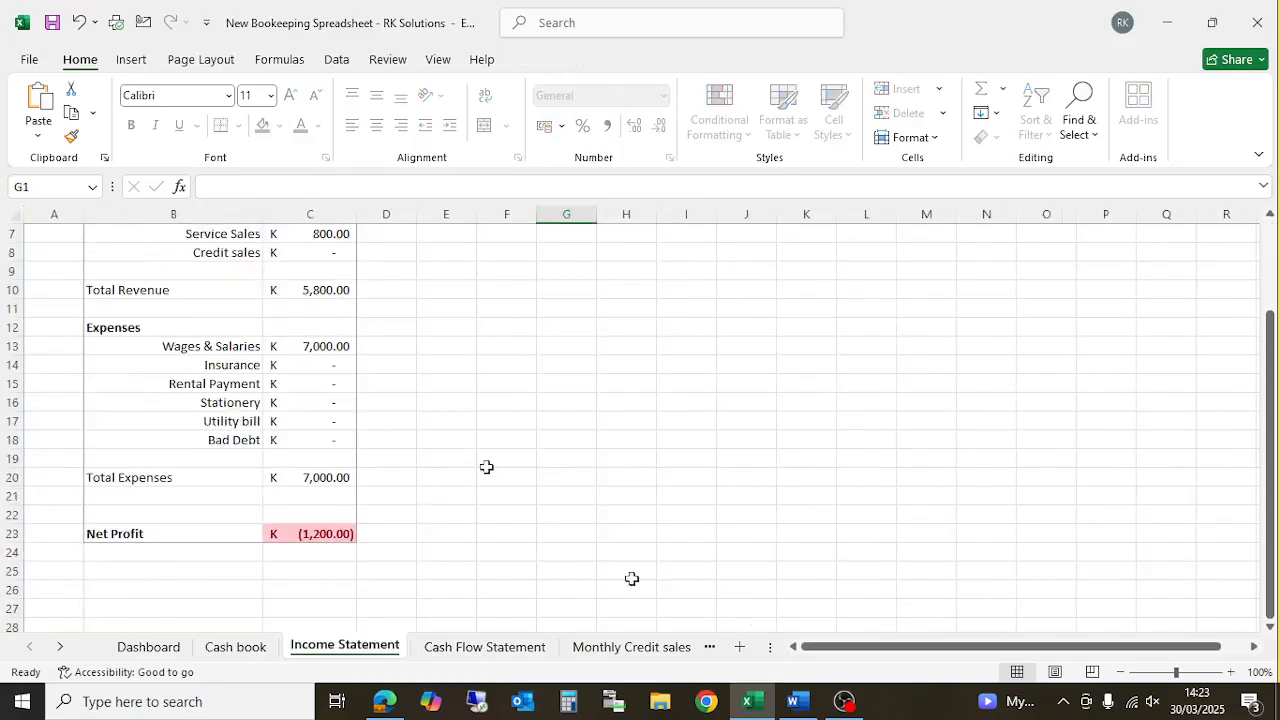
mouse_move(848, 708)
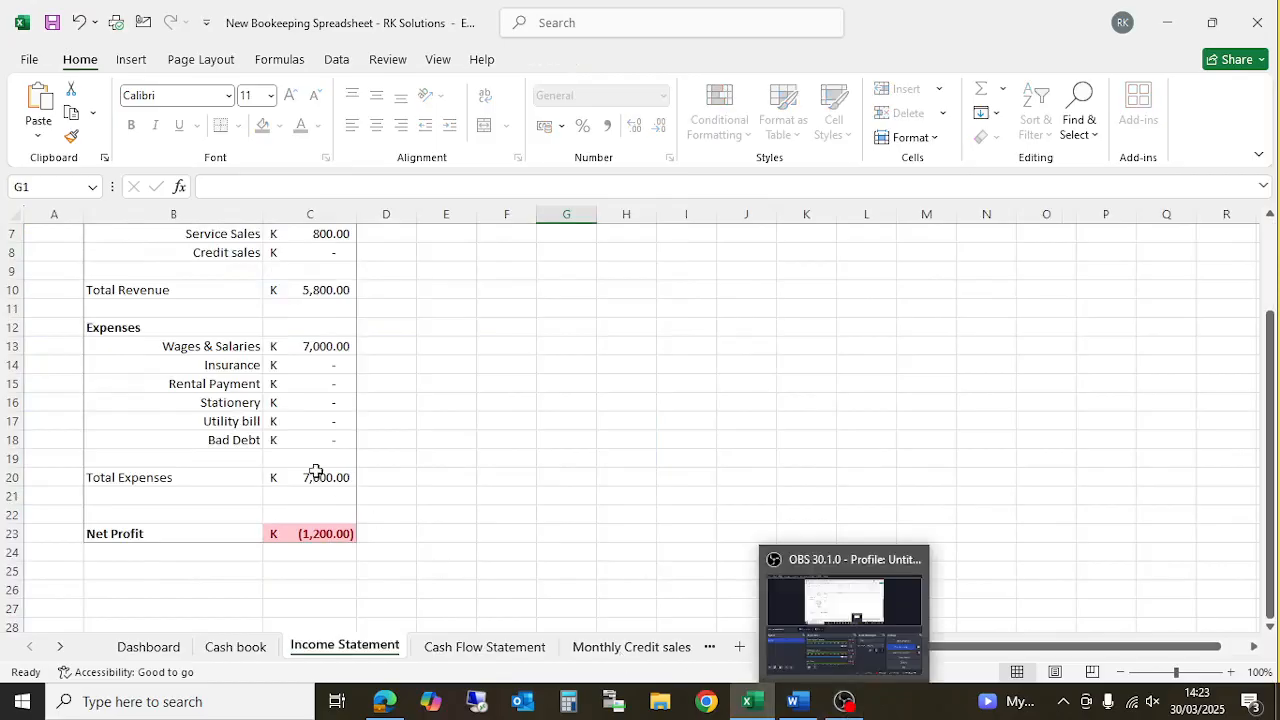
scroll(316, 470, "up", 2)
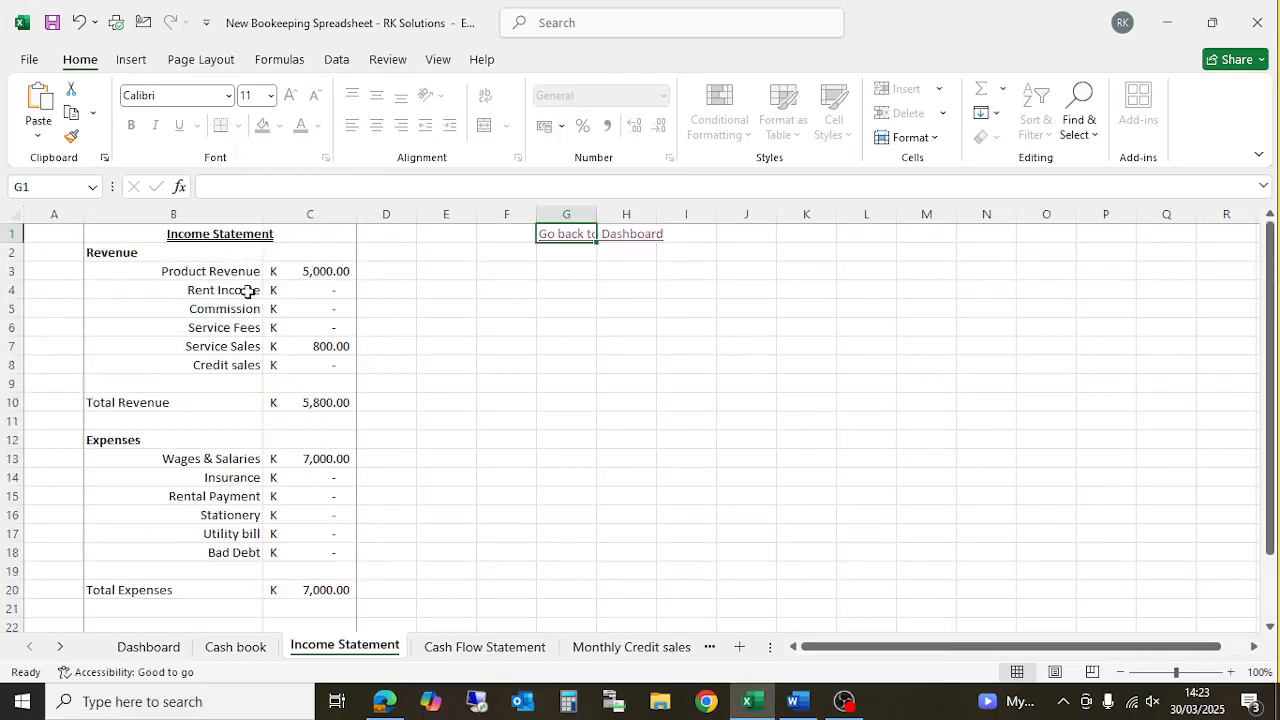
left_click(235, 647)
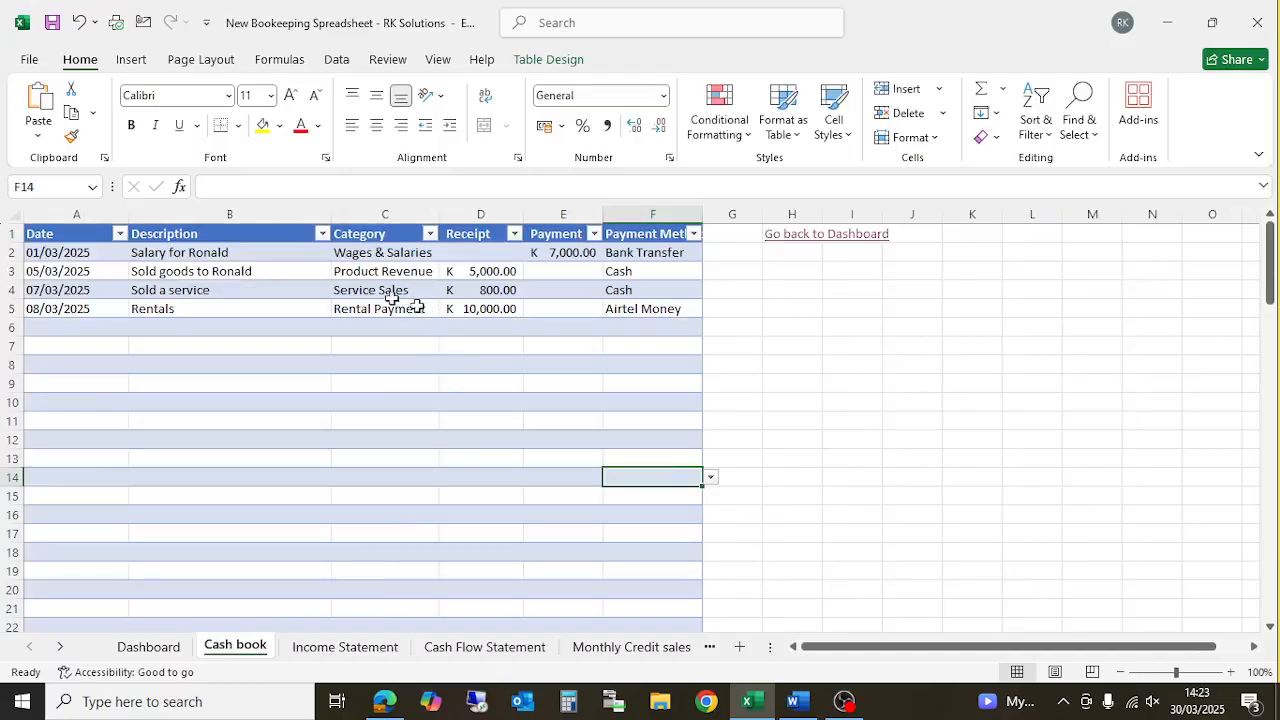
left_click(846, 700)
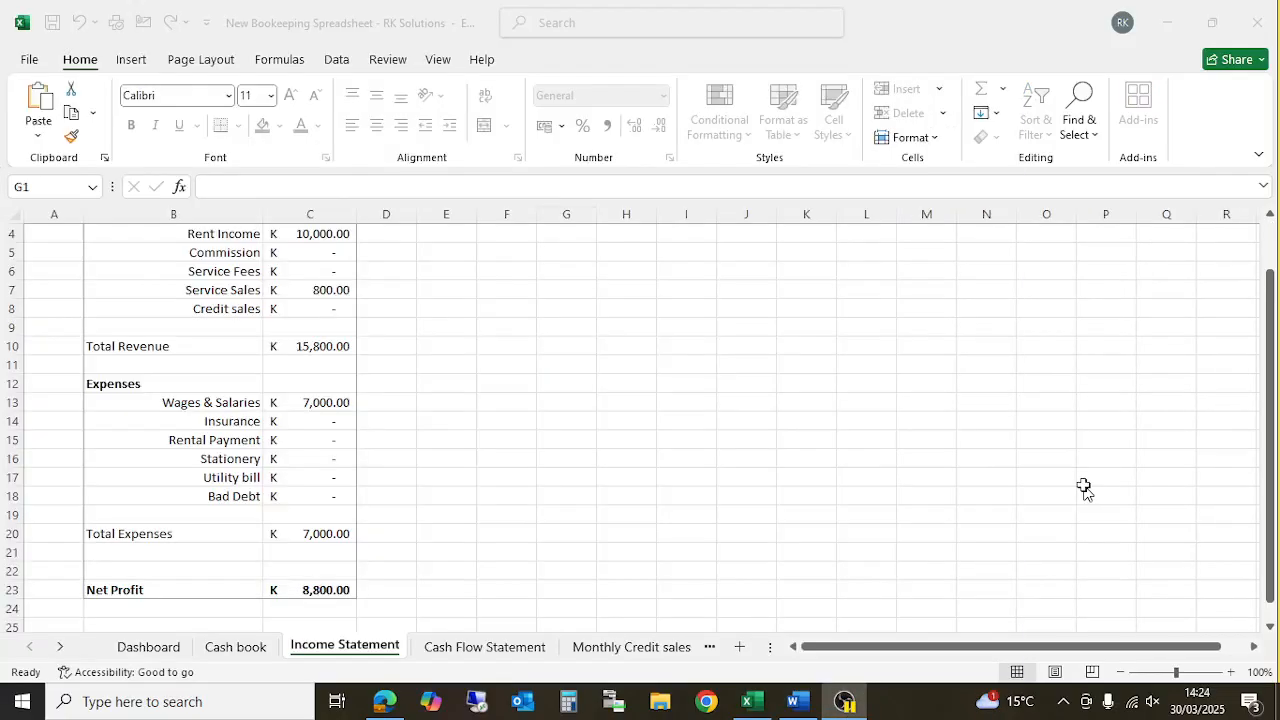
Step: Return to the Cash book and check the category of the rentals entry in row 5
left_click(1086, 489)
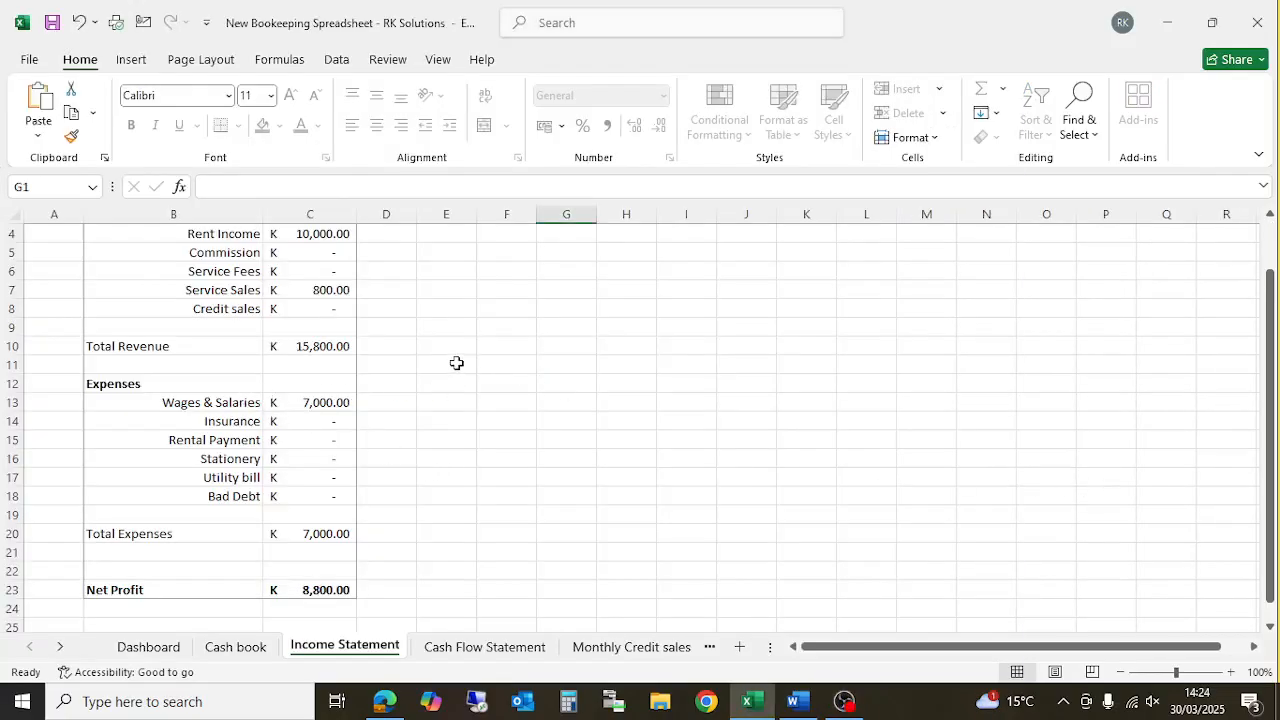
scroll(440, 360, "up", 1)
left_click(246, 655)
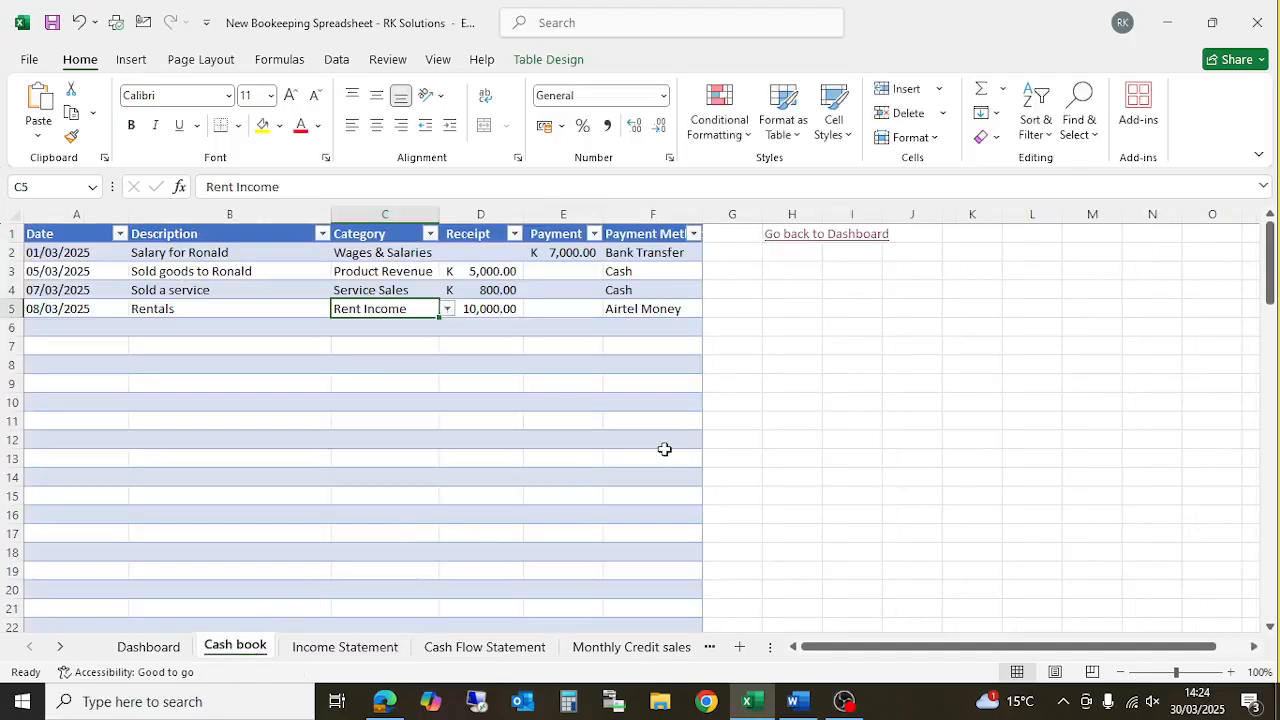
left_click(510, 362)
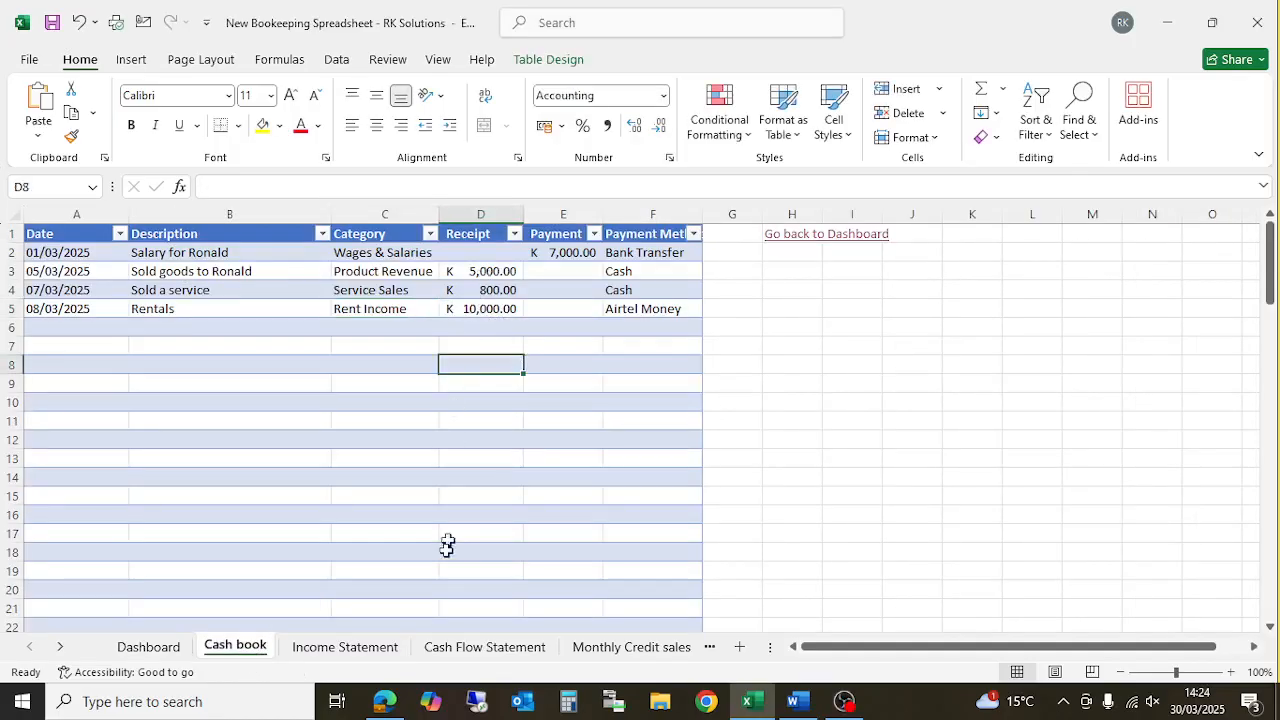
Step: Examine the revenue lines, Total Revenue, Wages & Salaries and Net Profit amounts in the Income Statement
left_click(345, 647)
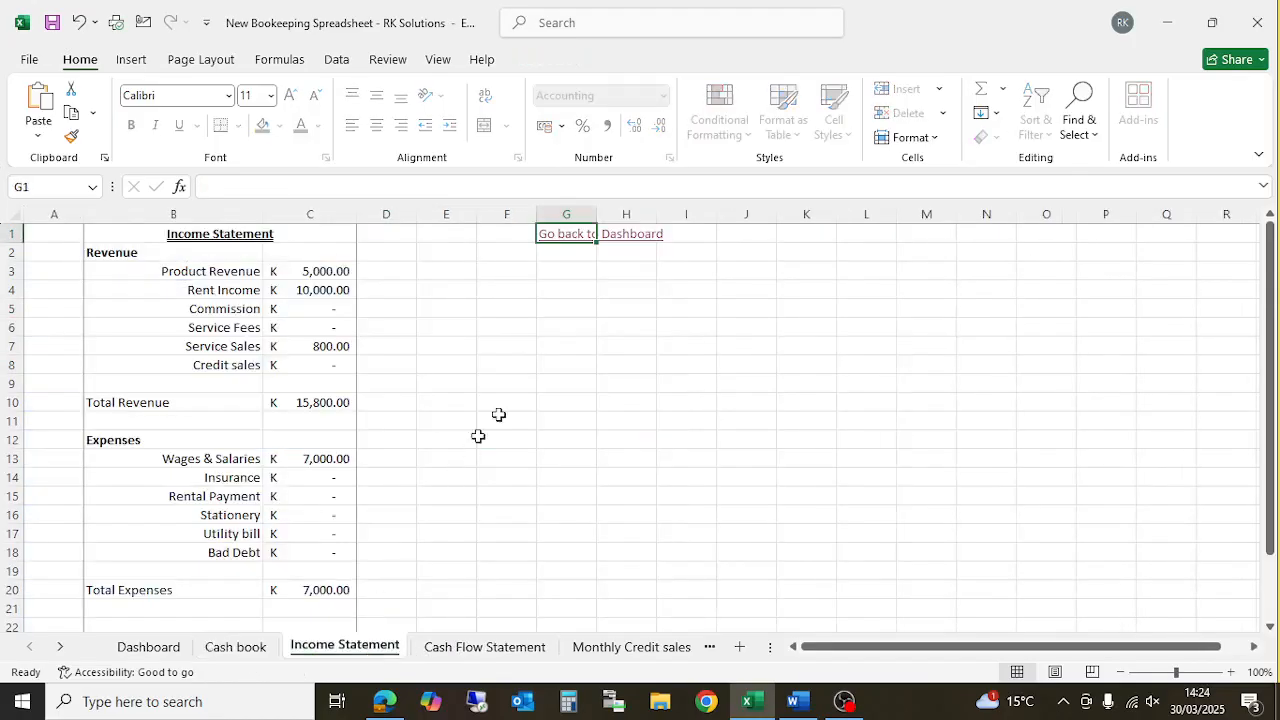
left_click(334, 271)
left_click(314, 290)
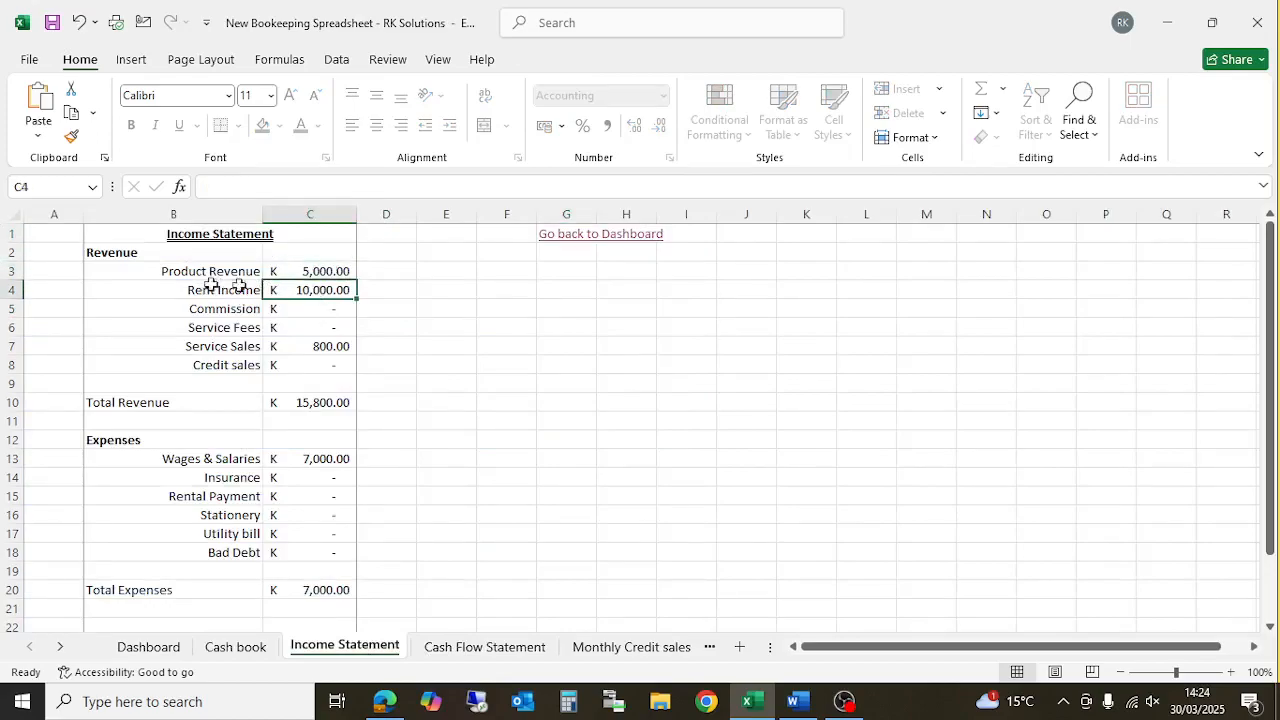
left_click(294, 308)
left_click(322, 350)
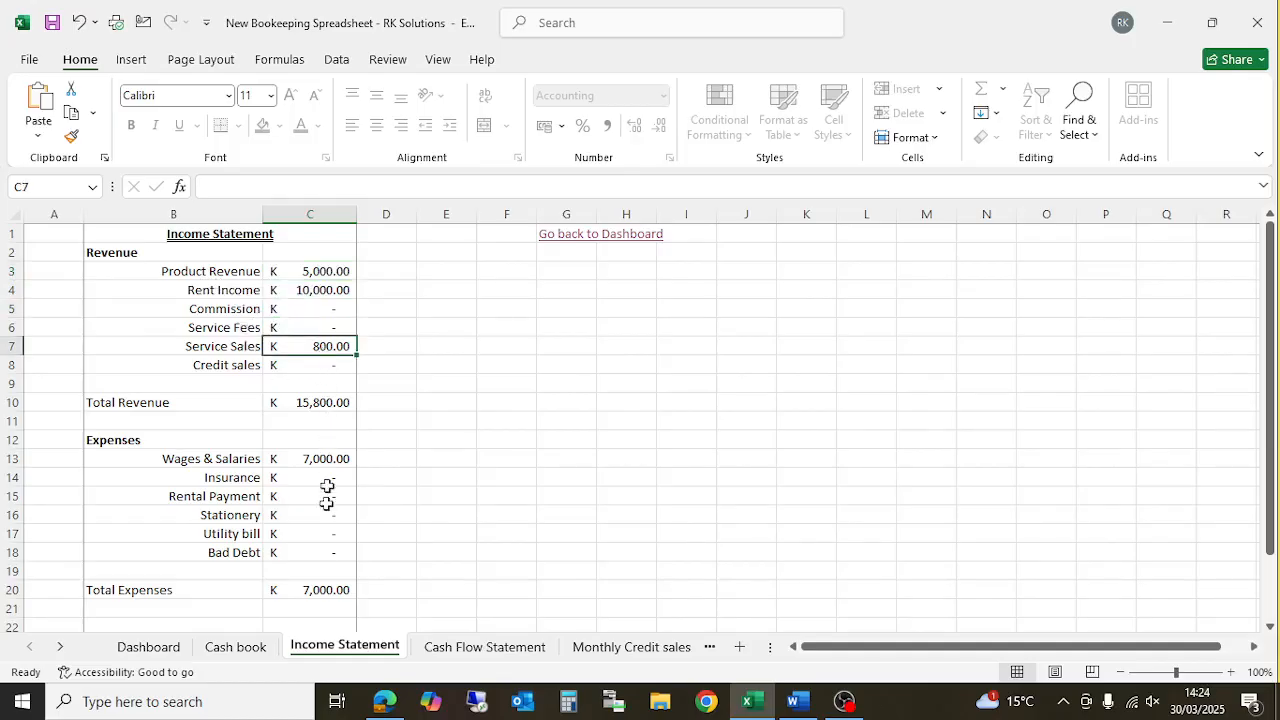
left_click(336, 405)
left_click(333, 459)
scroll(333, 500, "down", 2)
left_click(336, 532)
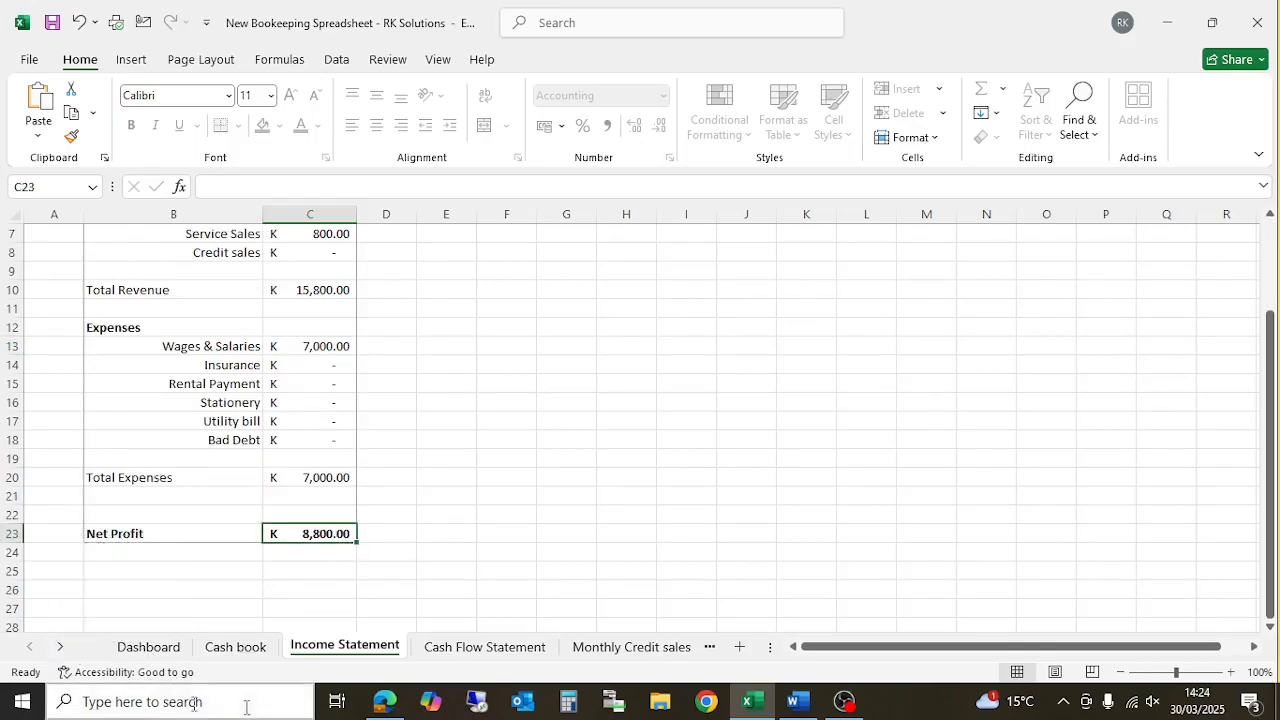
scroll(358, 495, "up", 2)
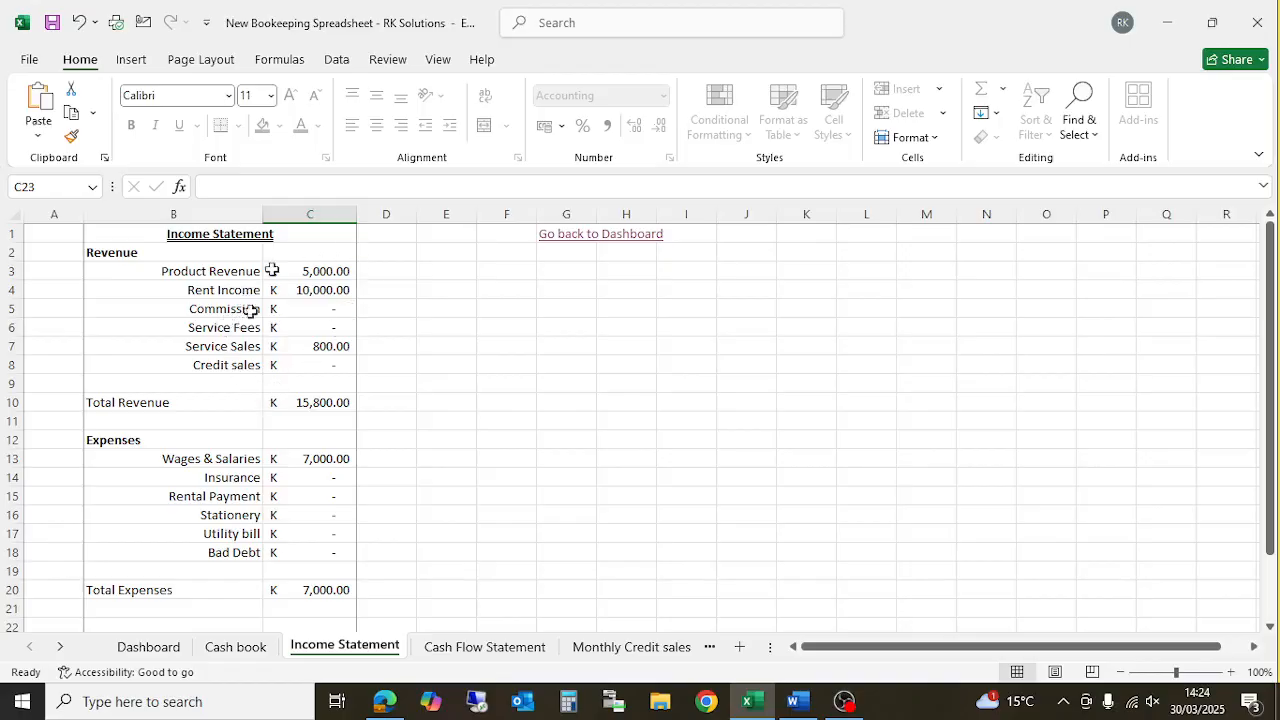
Step: Look through the Cash book table to see how many rows are available for further entries
left_click(236, 647)
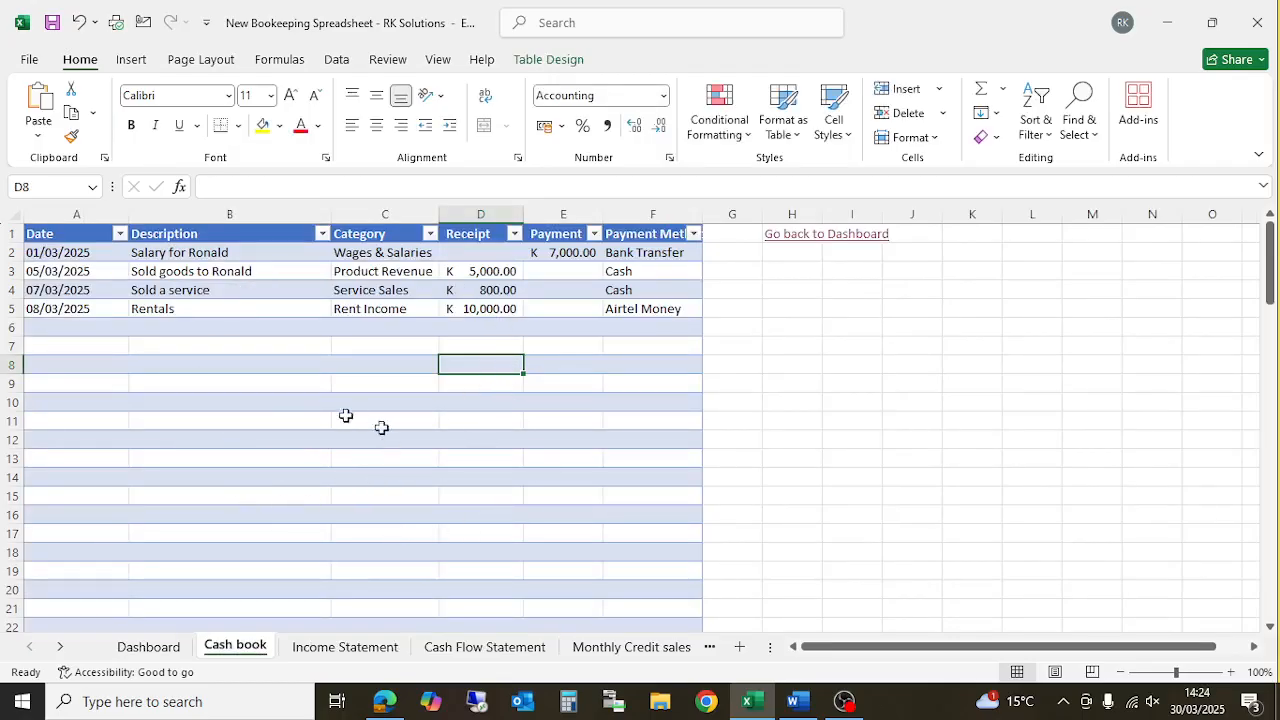
scroll(278, 447, "down", 15)
scroll(281, 457, "down", 13)
scroll(281, 457, "up", 8)
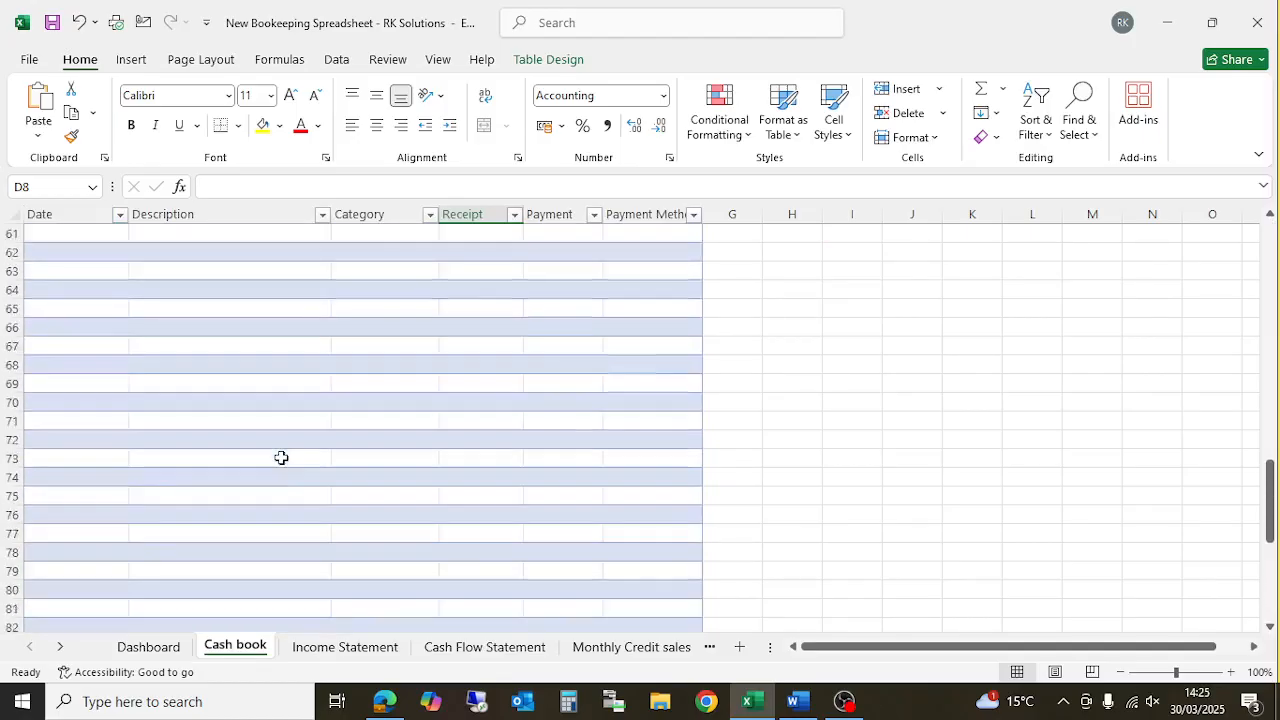
scroll(281, 457, "up", 20)
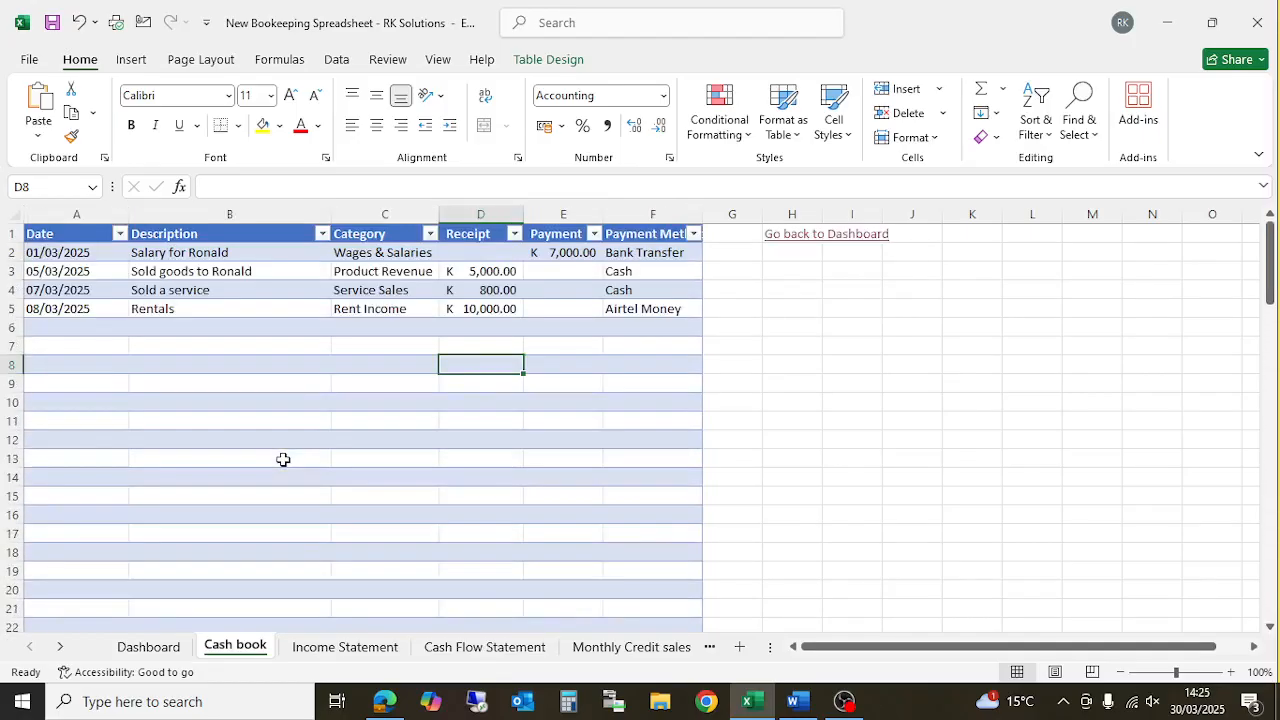
Step: Review the Income Statement from its revenue lines down to Total Expenses and Net Profit
left_click(350, 648)
scroll(290, 456, "down", 2)
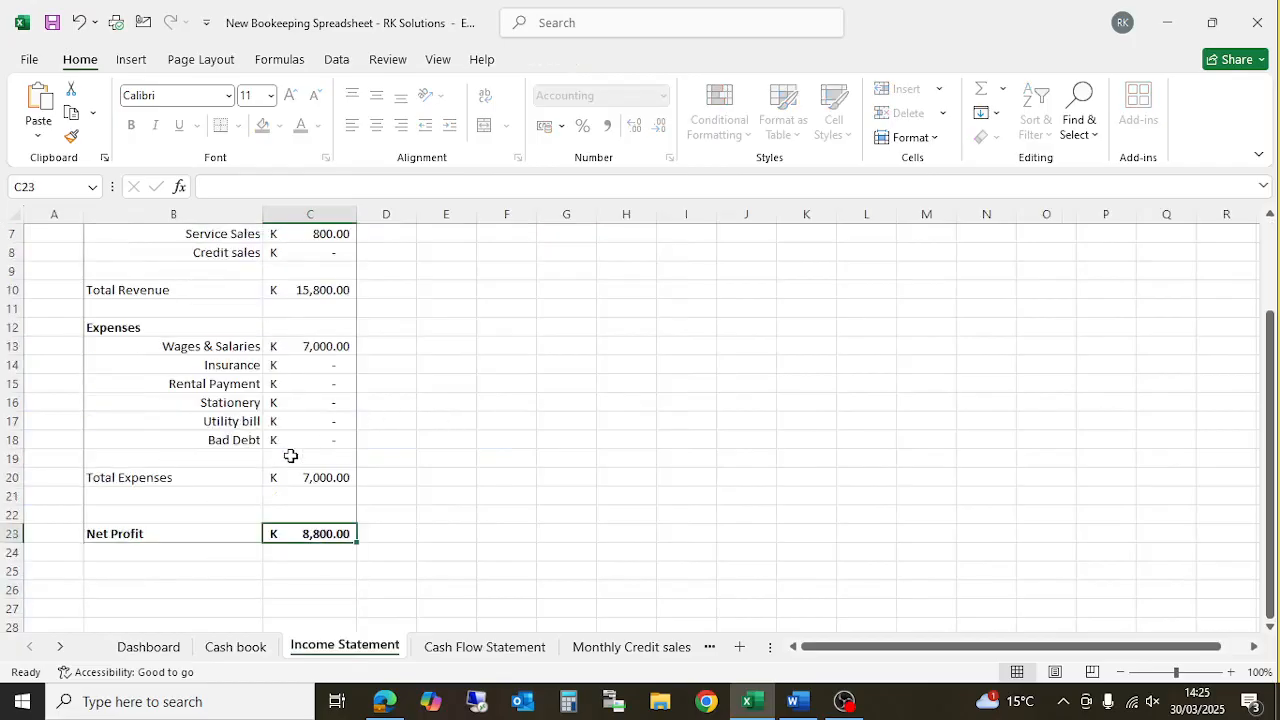
scroll(290, 456, "up", 2)
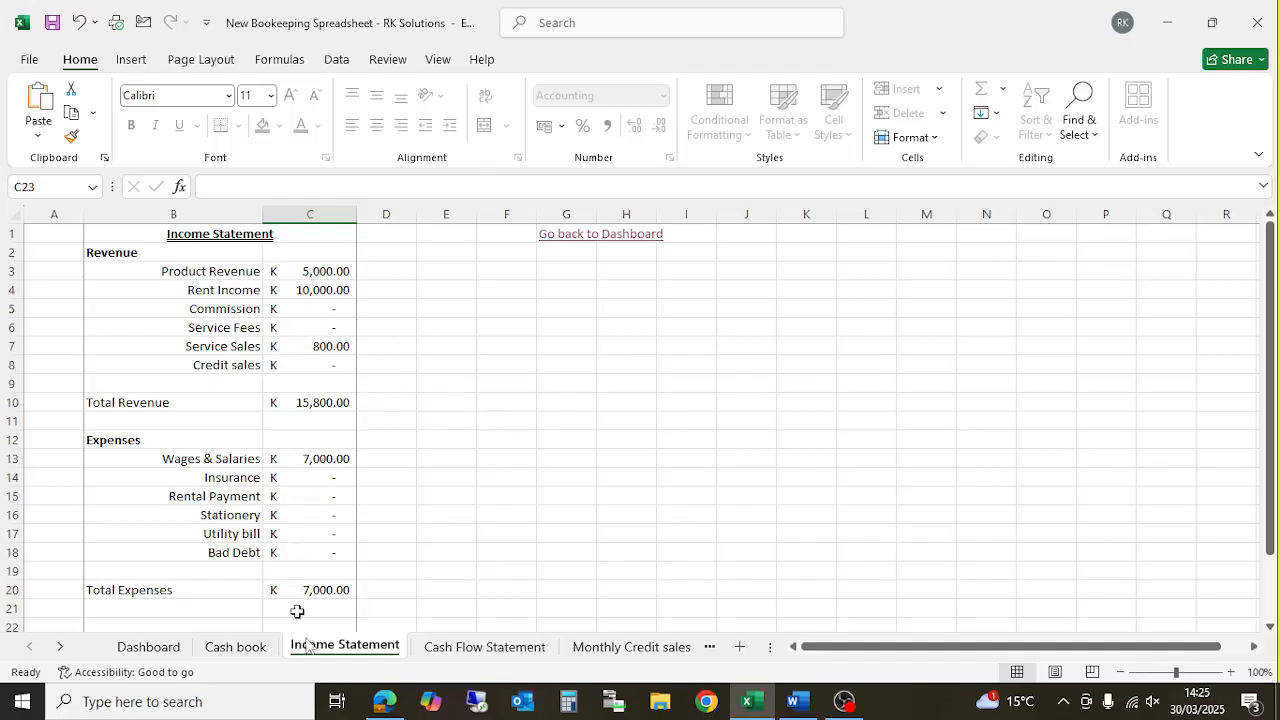
Step: Examine the opening balance, total inflows and total outflows in the Cash Flow Statement
left_click(484, 648)
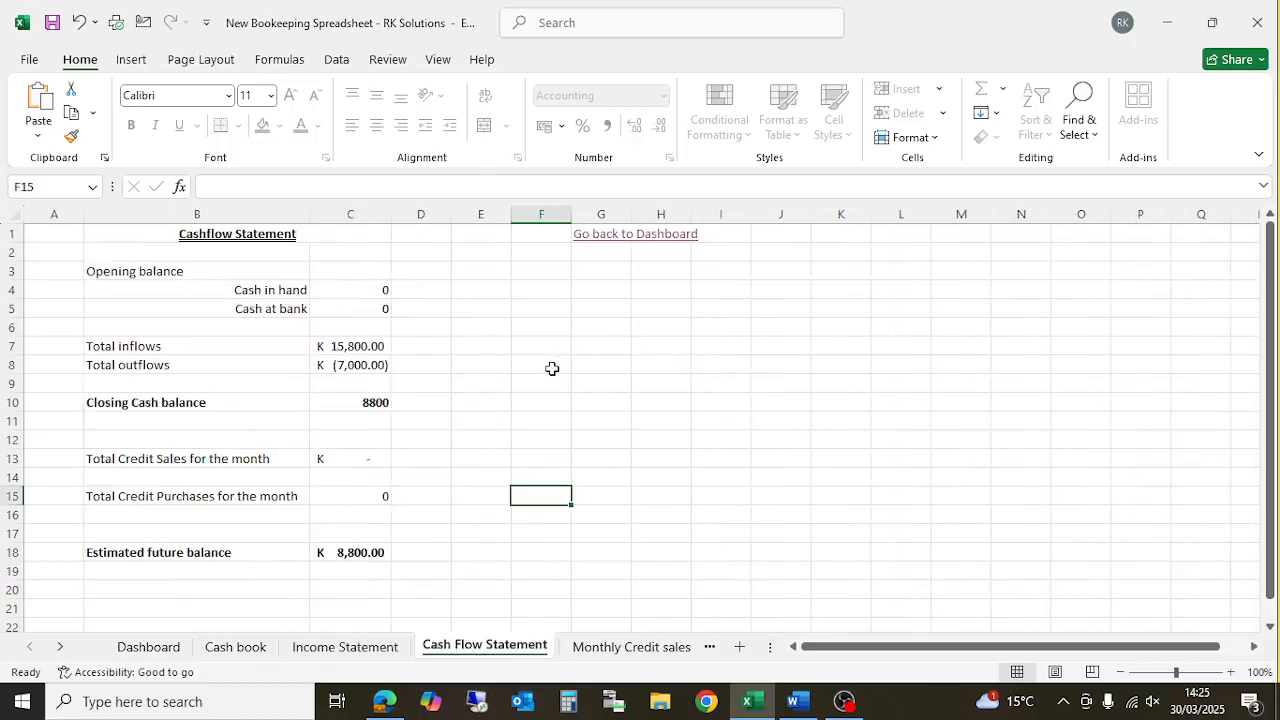
left_click(273, 292)
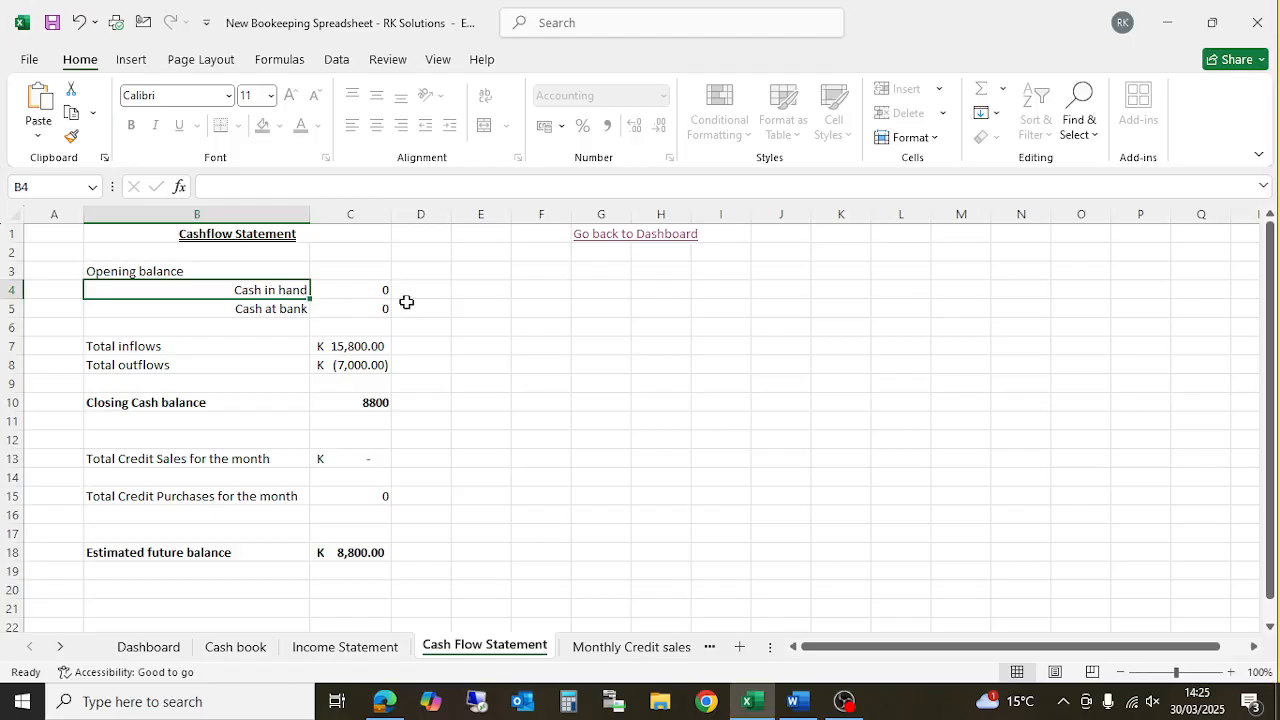
left_click(376, 292)
left_click(367, 350)
left_click(368, 362)
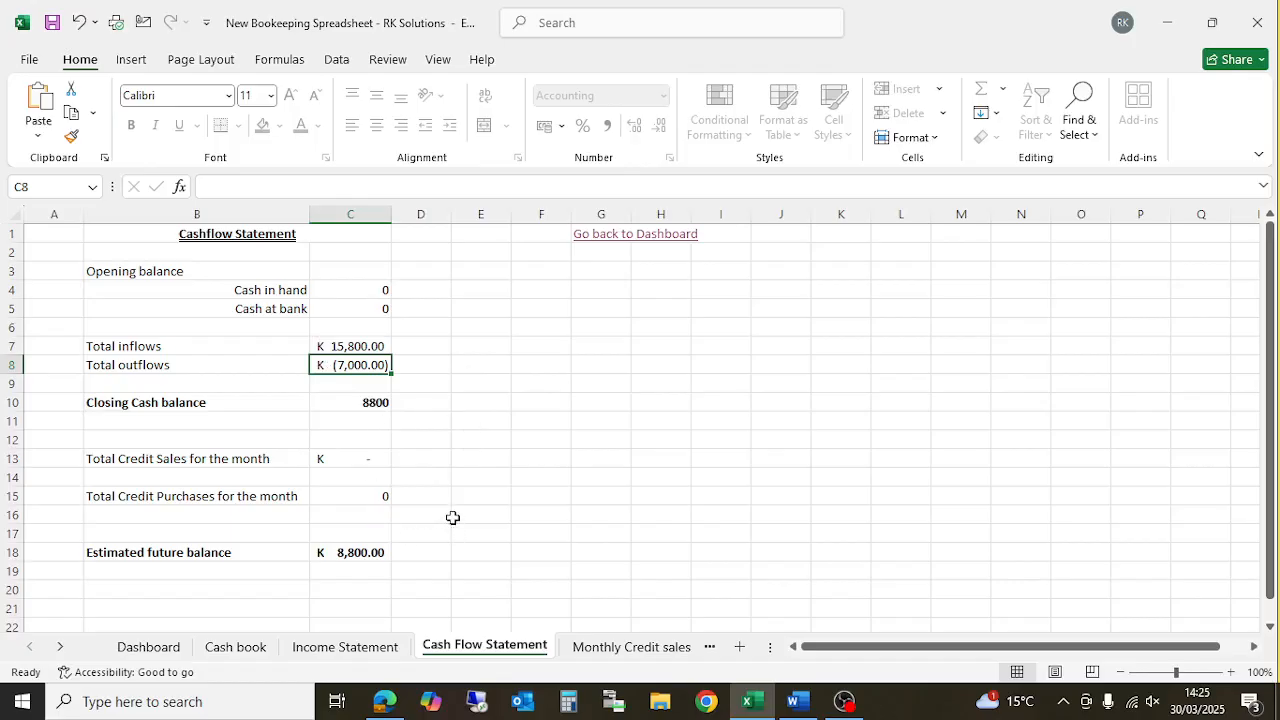
Step: Set the Cash Flow Statement's opening balances to 2000 for cash in hand and 5000 for cash at bank
left_click(357, 296)
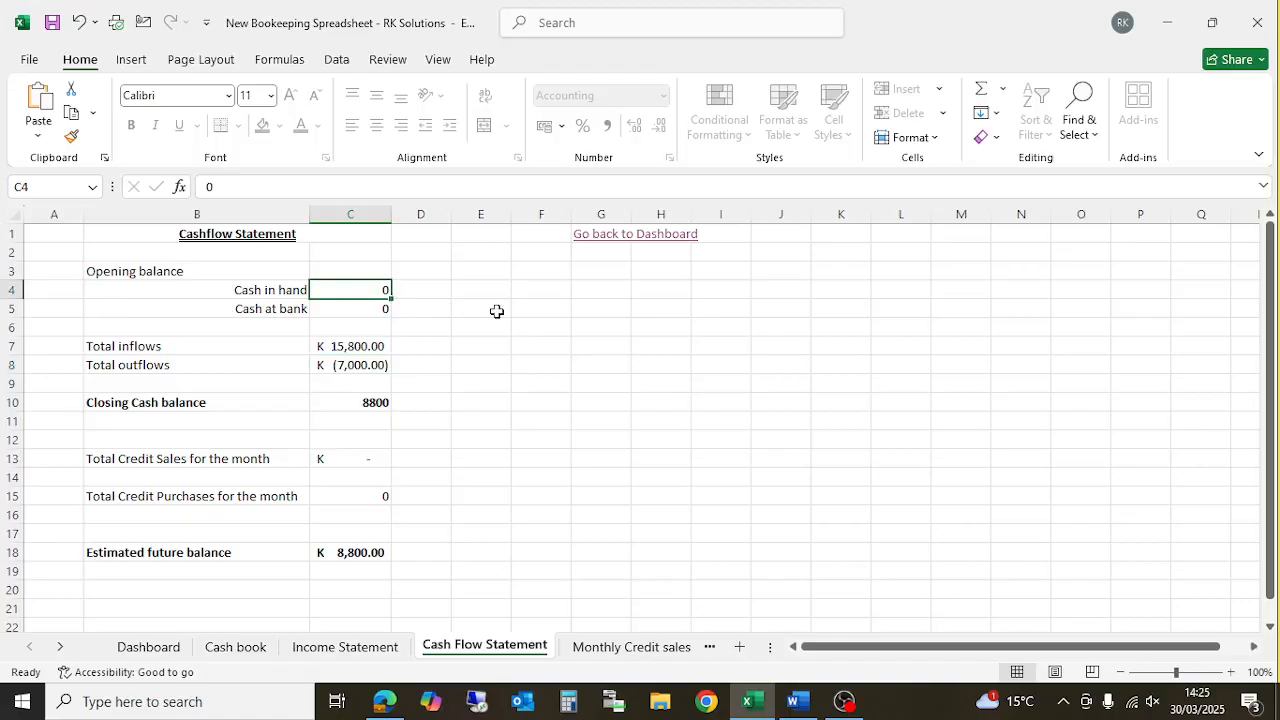
type("2000")
key("Return")
type("50")
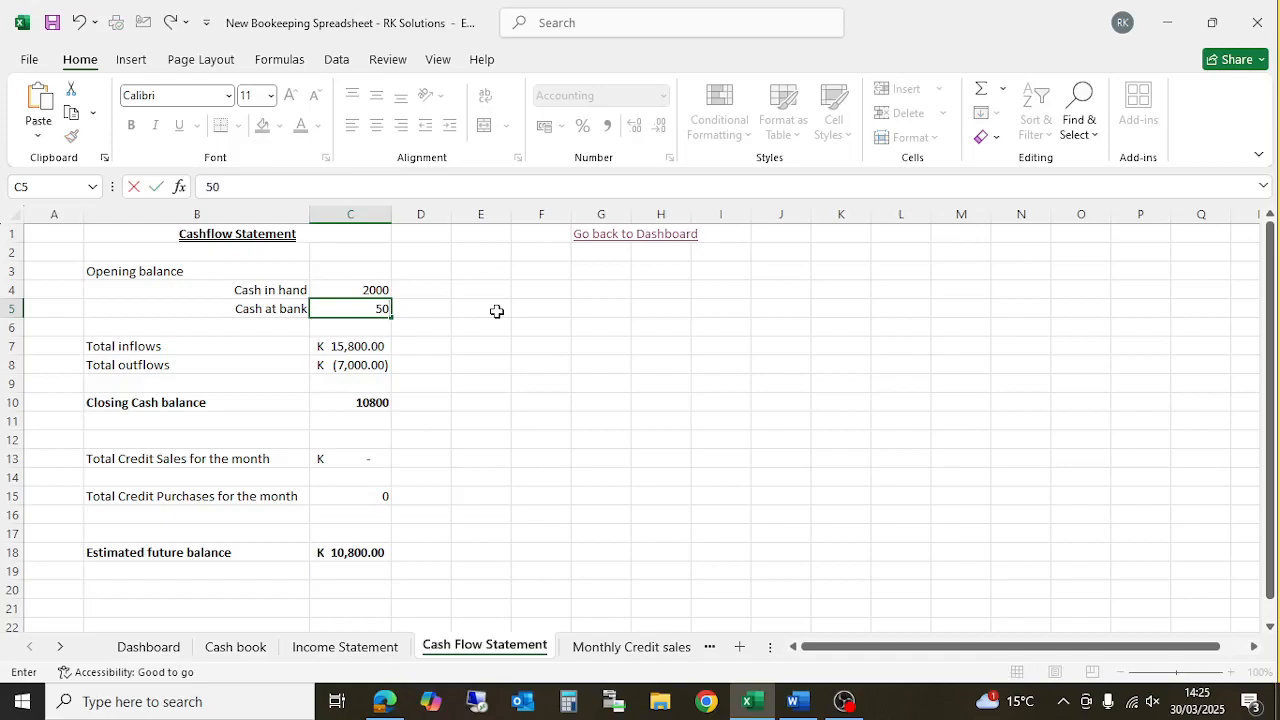
type("00")
key("Return")
left_click(598, 402)
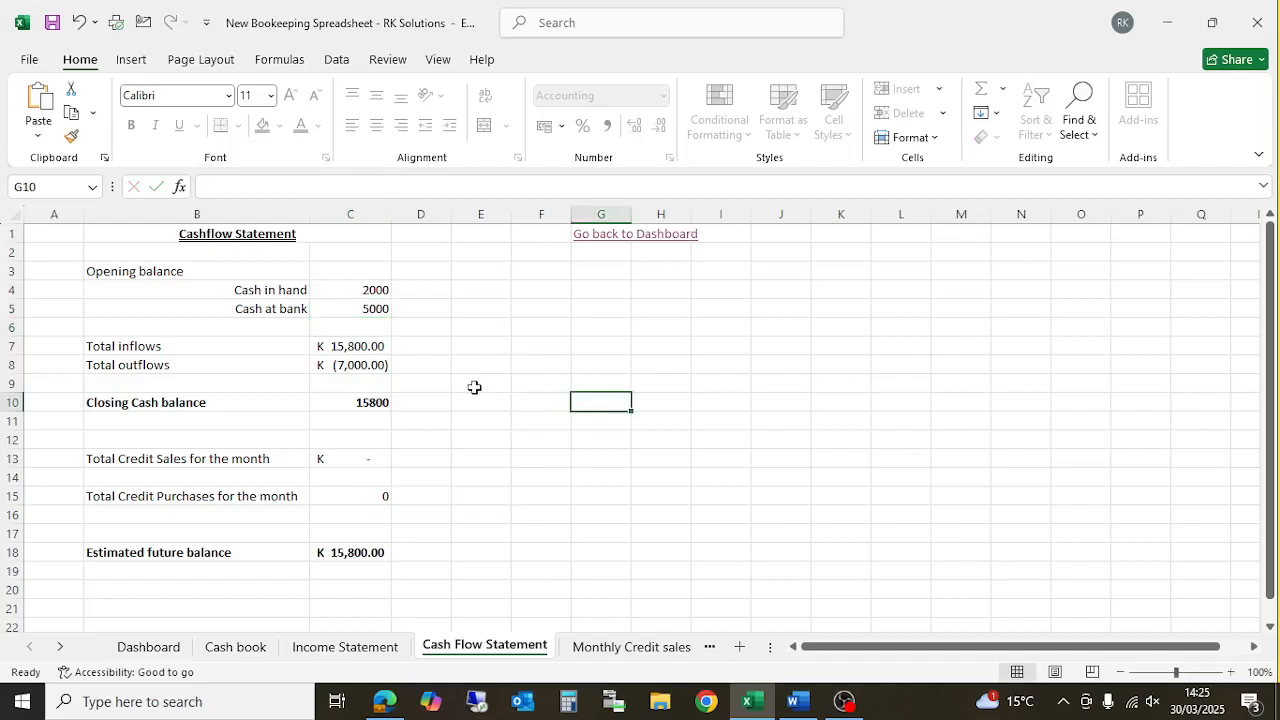
Step: Trace the closing cash balance from the opening balances, total inflows and total outflows
left_click(374, 289)
left_click(370, 307)
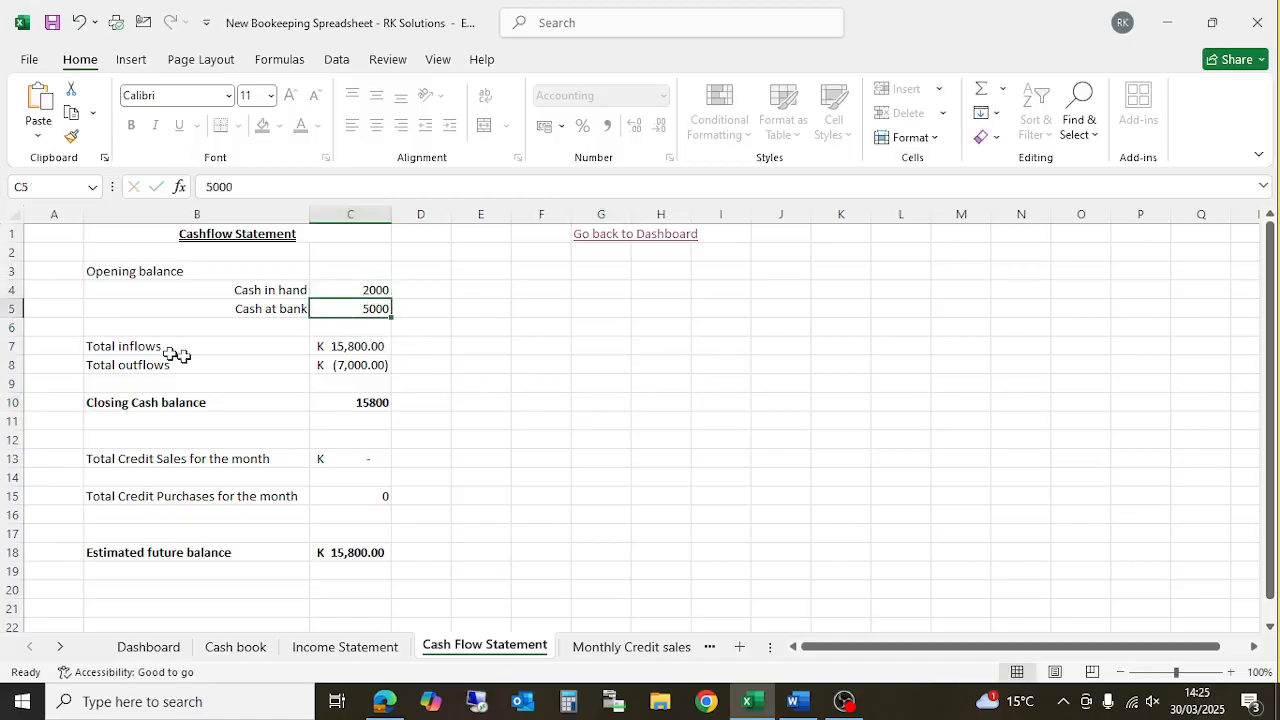
left_click(336, 347)
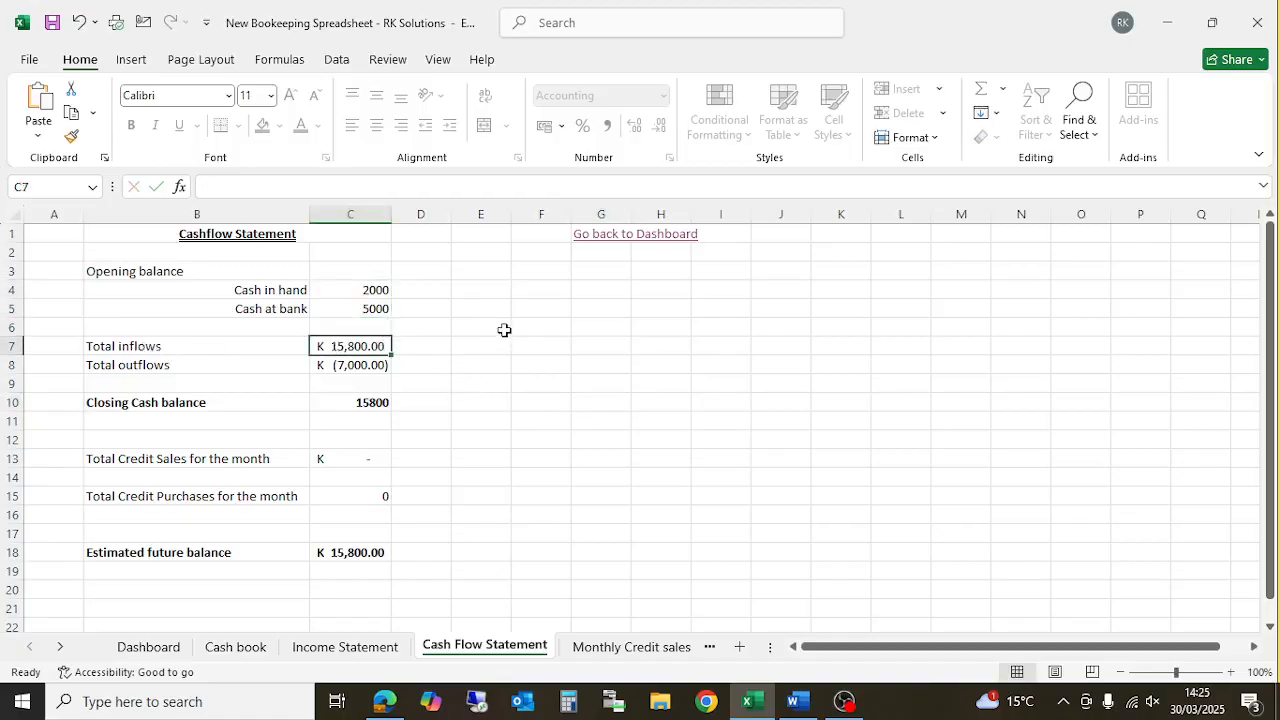
left_click(348, 366)
left_click(370, 403)
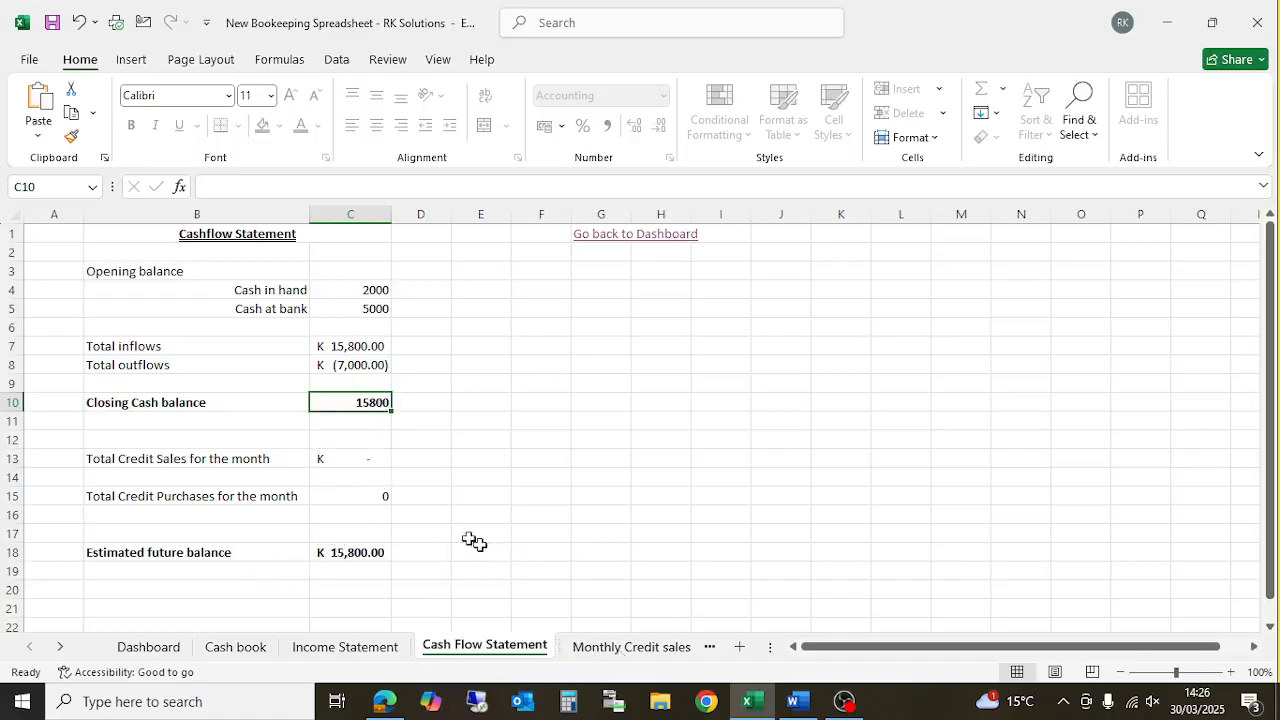
Step: Examine the Monthly Credit sales columns from Customer Name to Payment Status, including the available payment status options
left_click(603, 649)
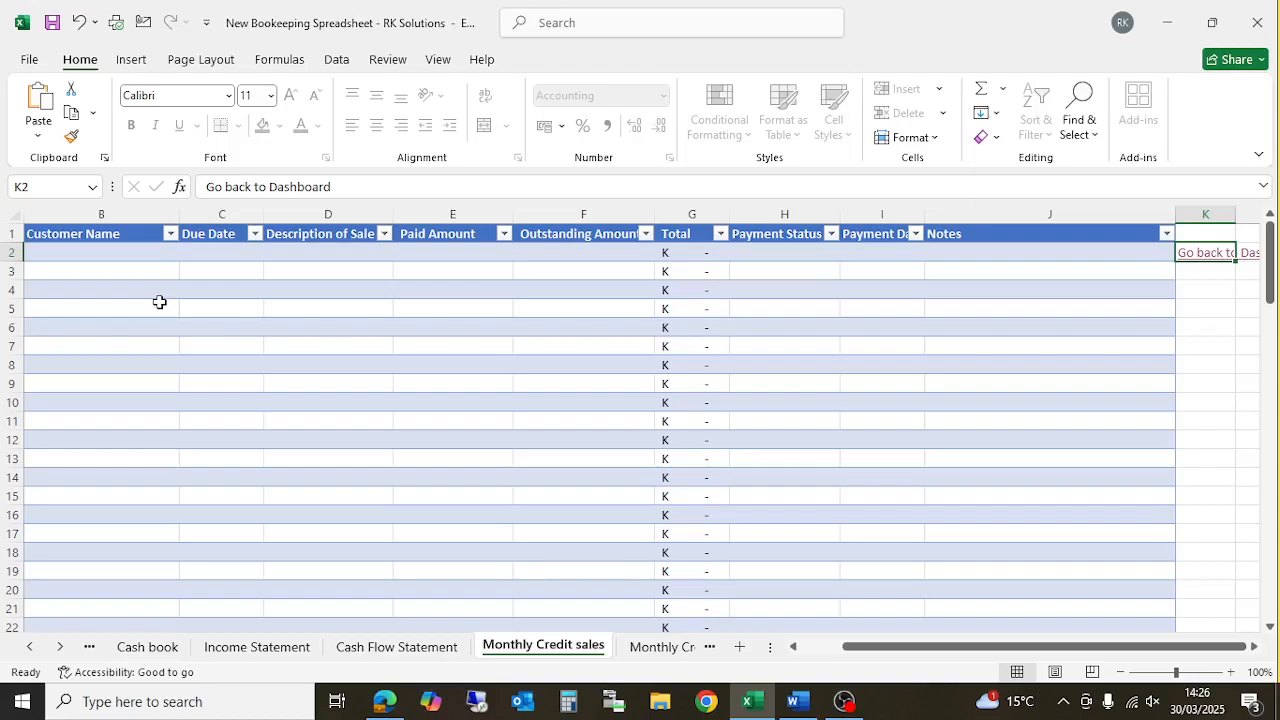
left_click(64, 254)
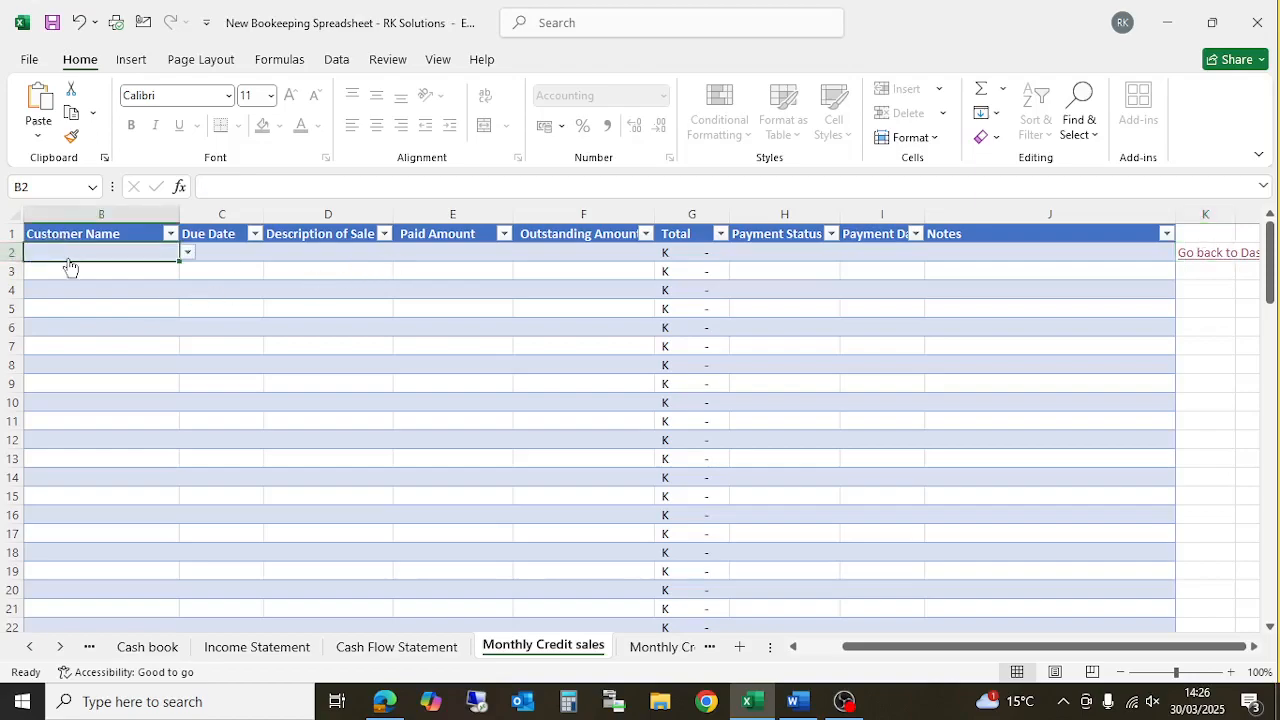
left_click(227, 257)
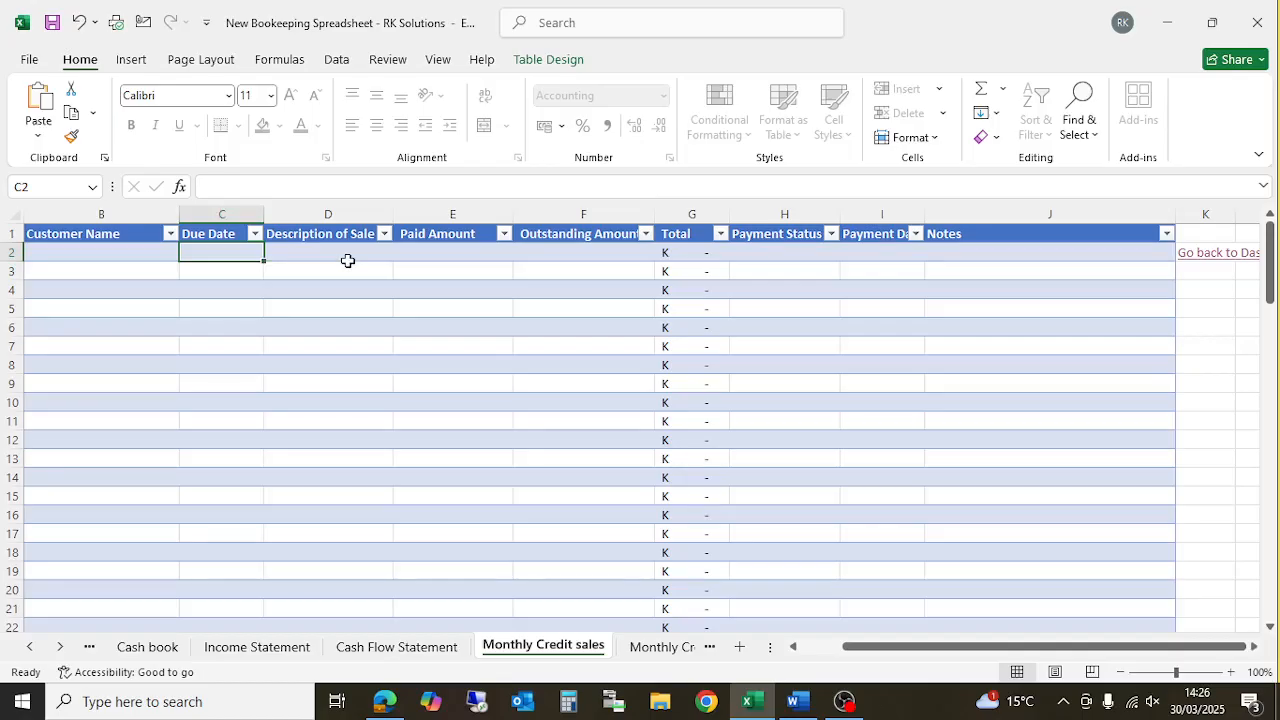
left_click(428, 252)
left_click(610, 260)
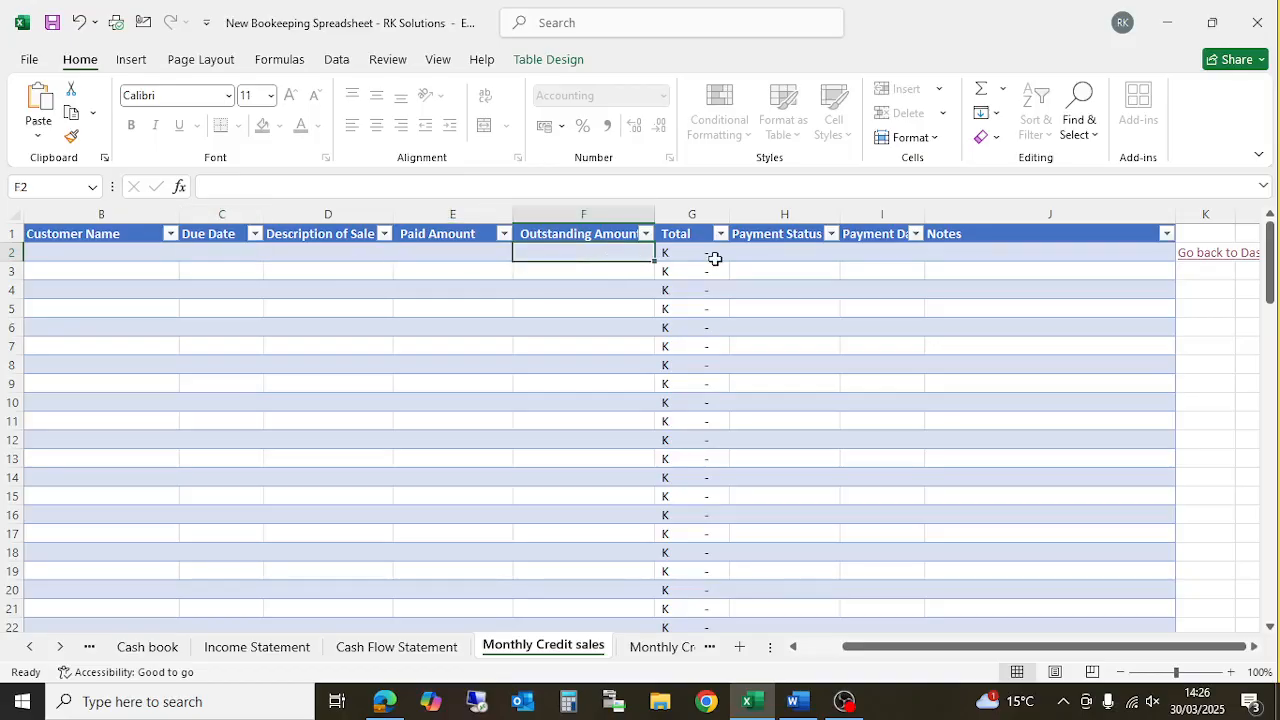
left_click(796, 256)
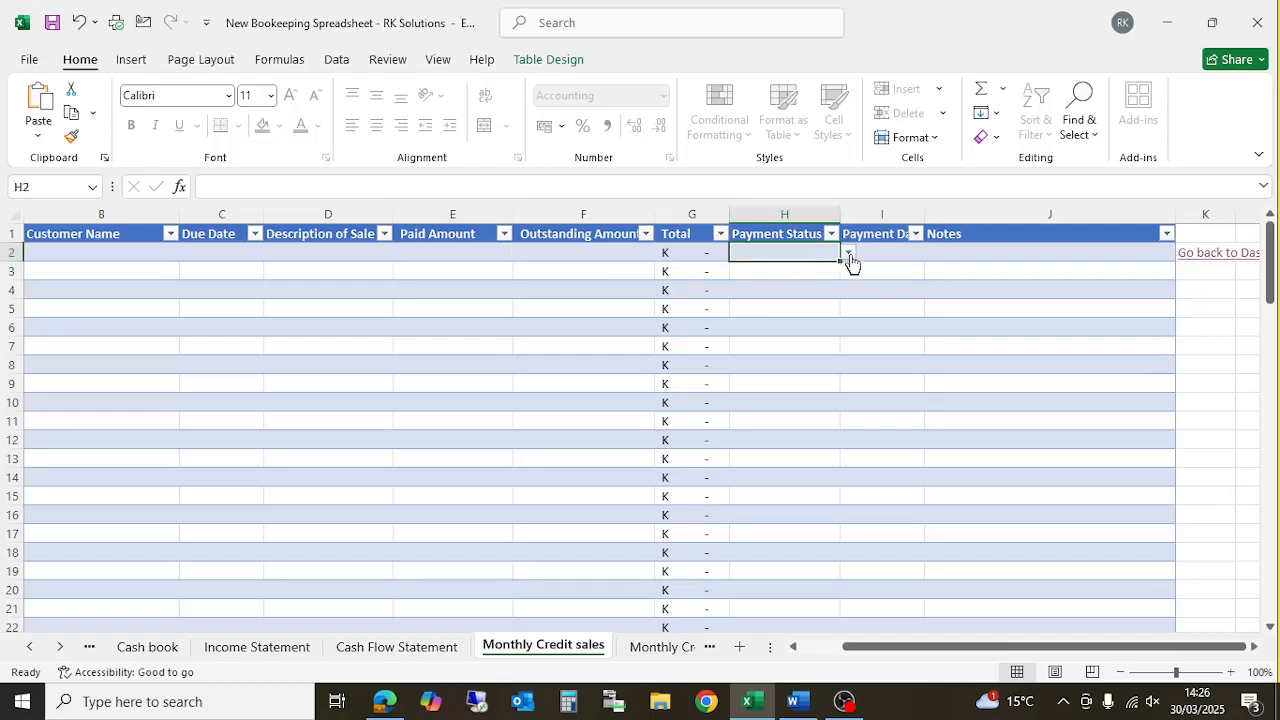
left_click(849, 256)
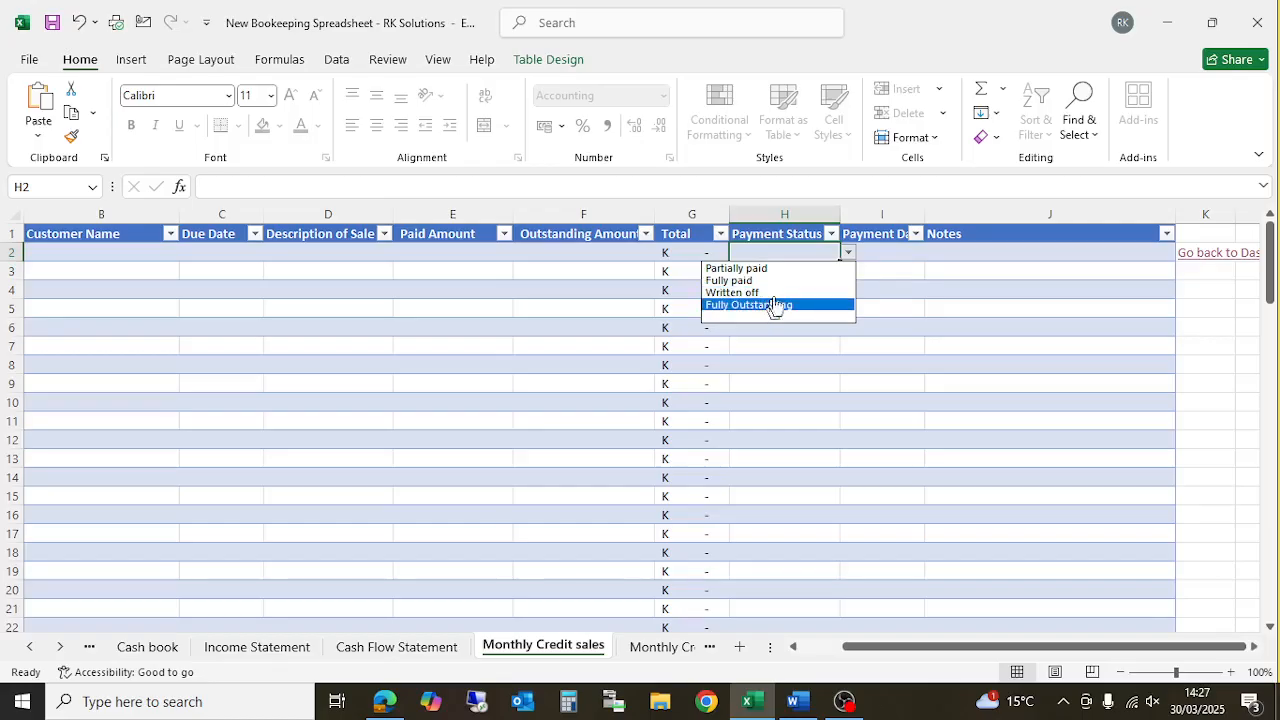
key("Escape")
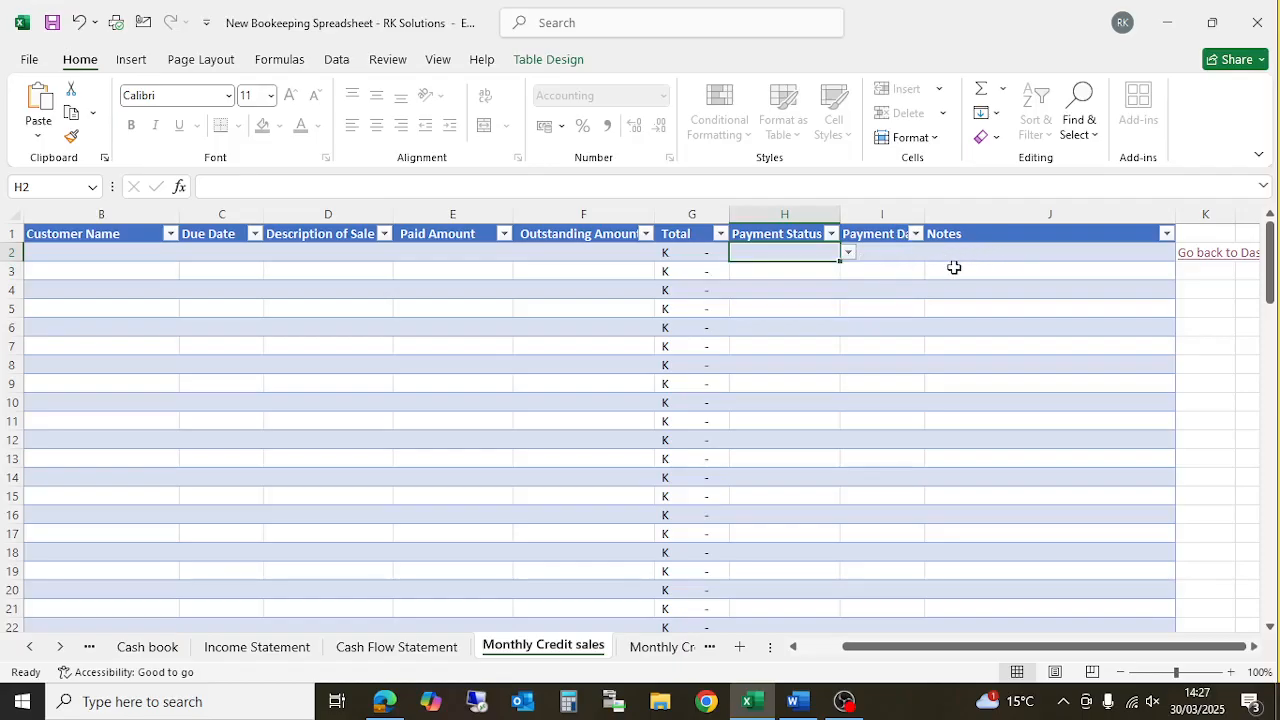
Step: Examine the Monthly Credit Purchases table's columns and the payment status options offered in row 4
left_click(645, 647)
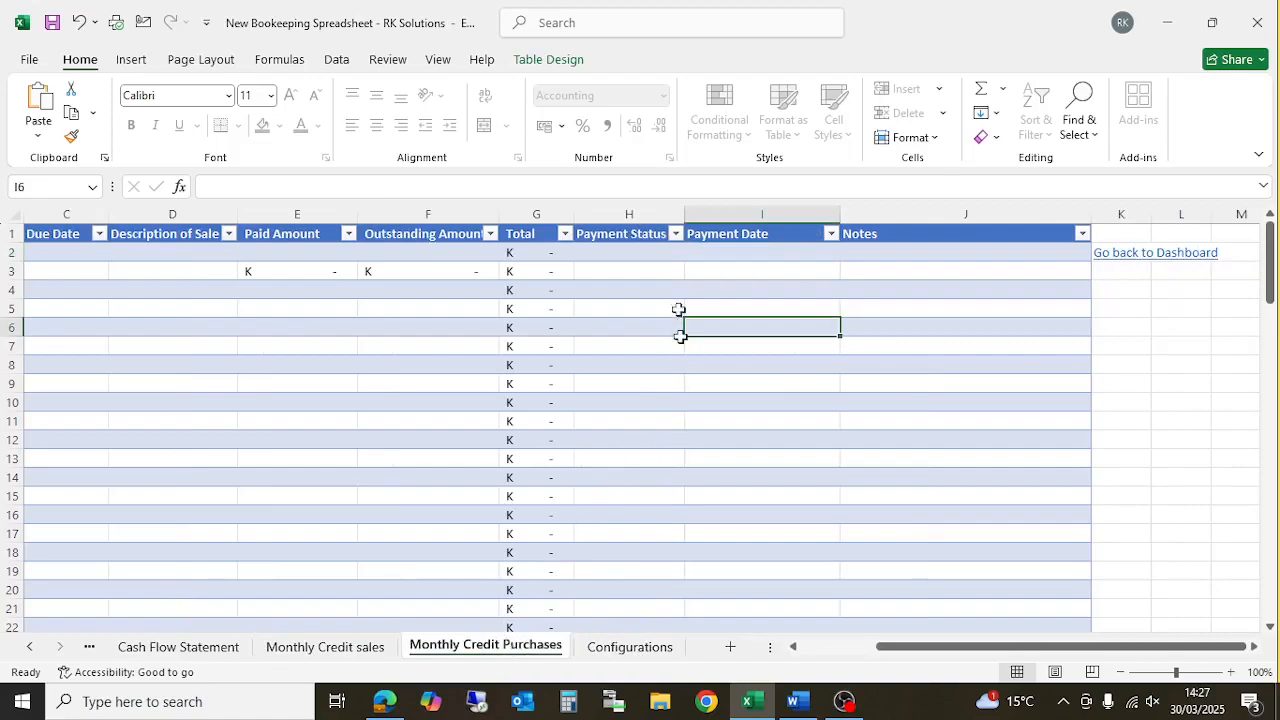
left_click(651, 288)
left_click(692, 290)
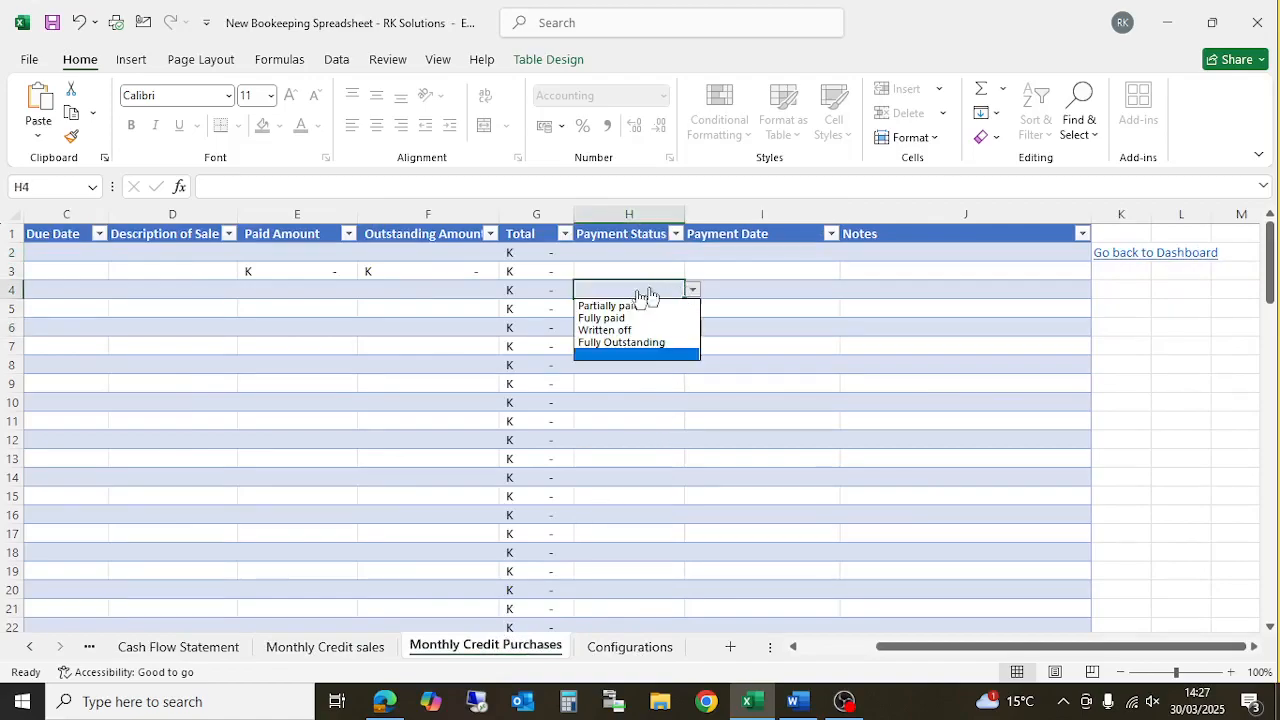
left_click(619, 283)
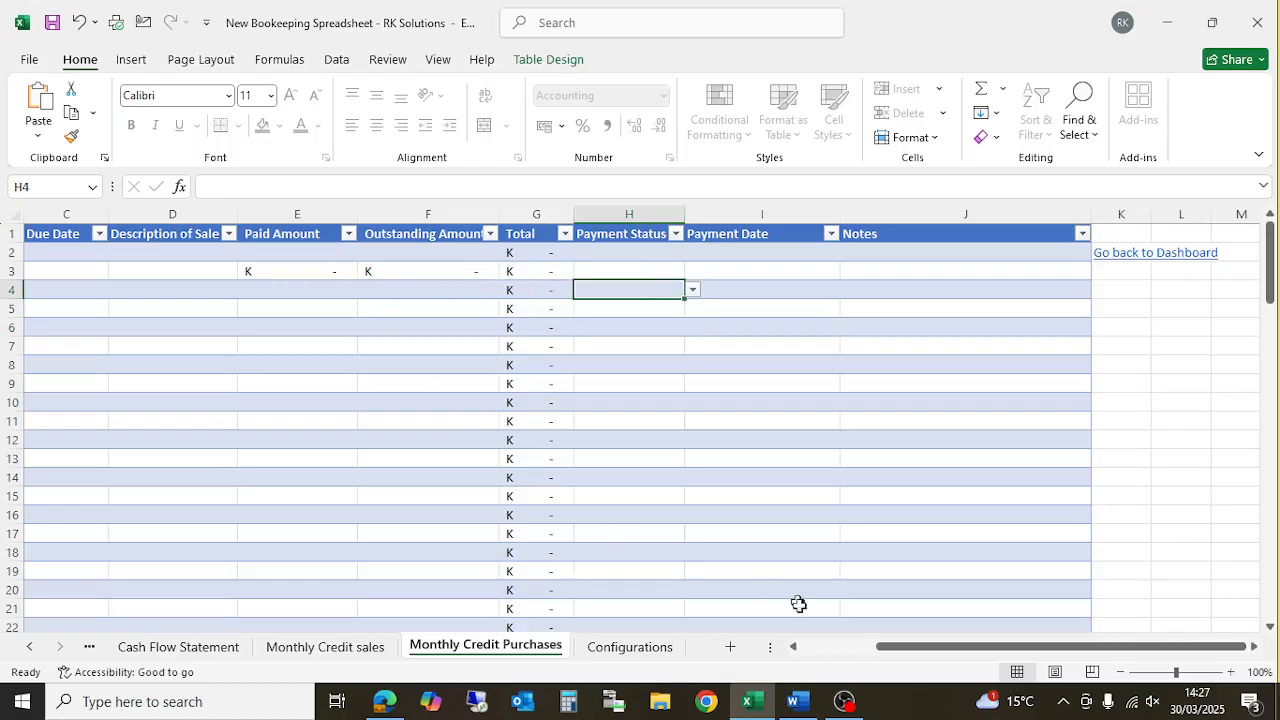
left_click_drag(893, 651, 800, 646)
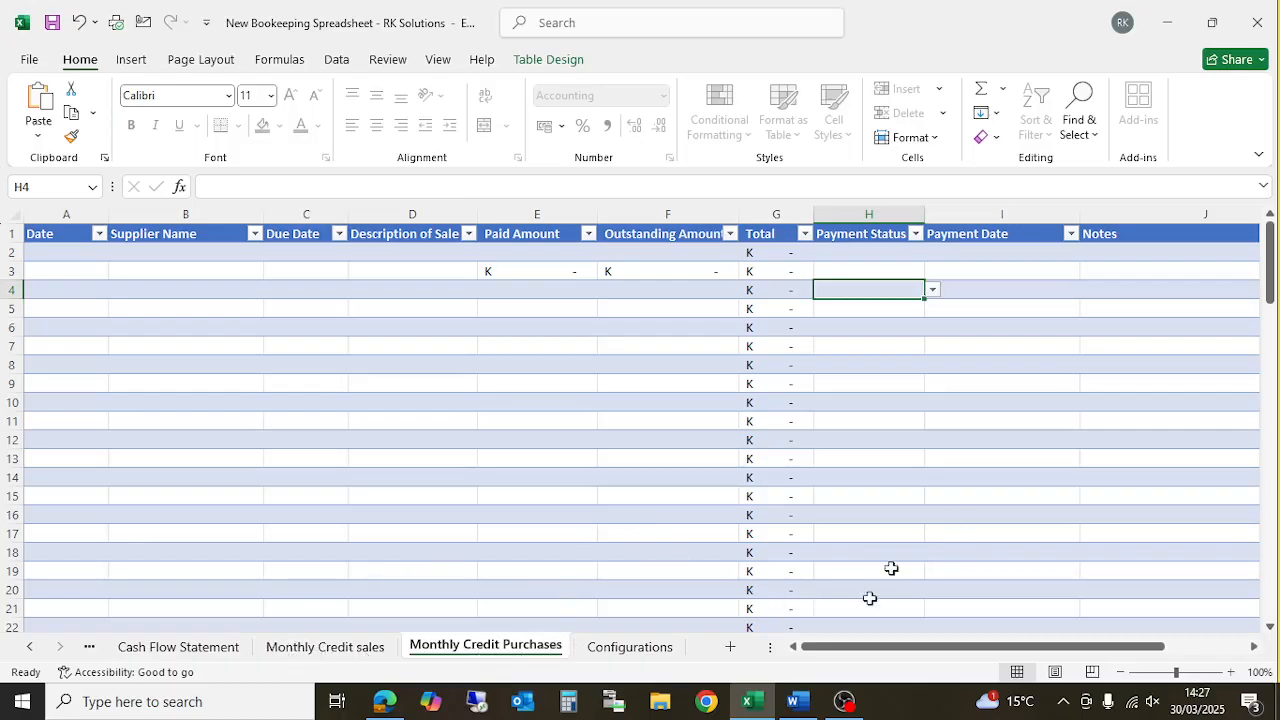
left_click_drag(869, 647, 950, 620)
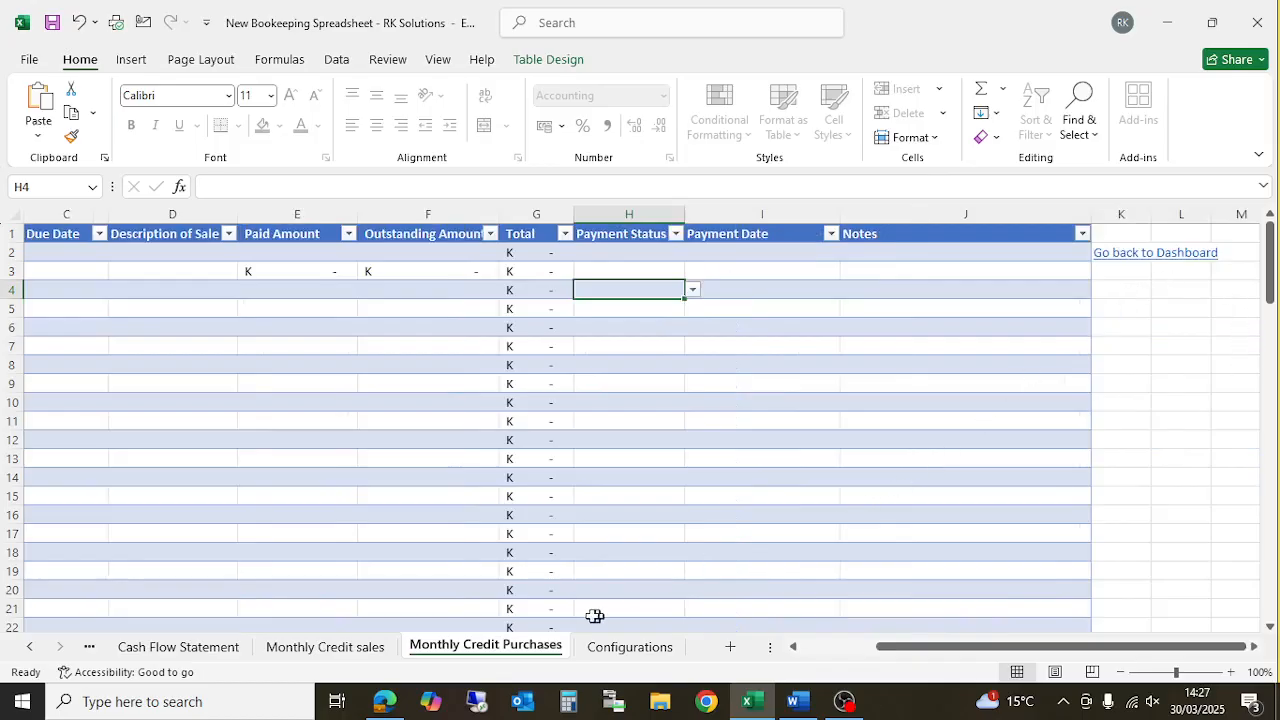
Step: Look over the Configurations lists, from the Incomes categories to the Payment Status options
left_click(631, 650)
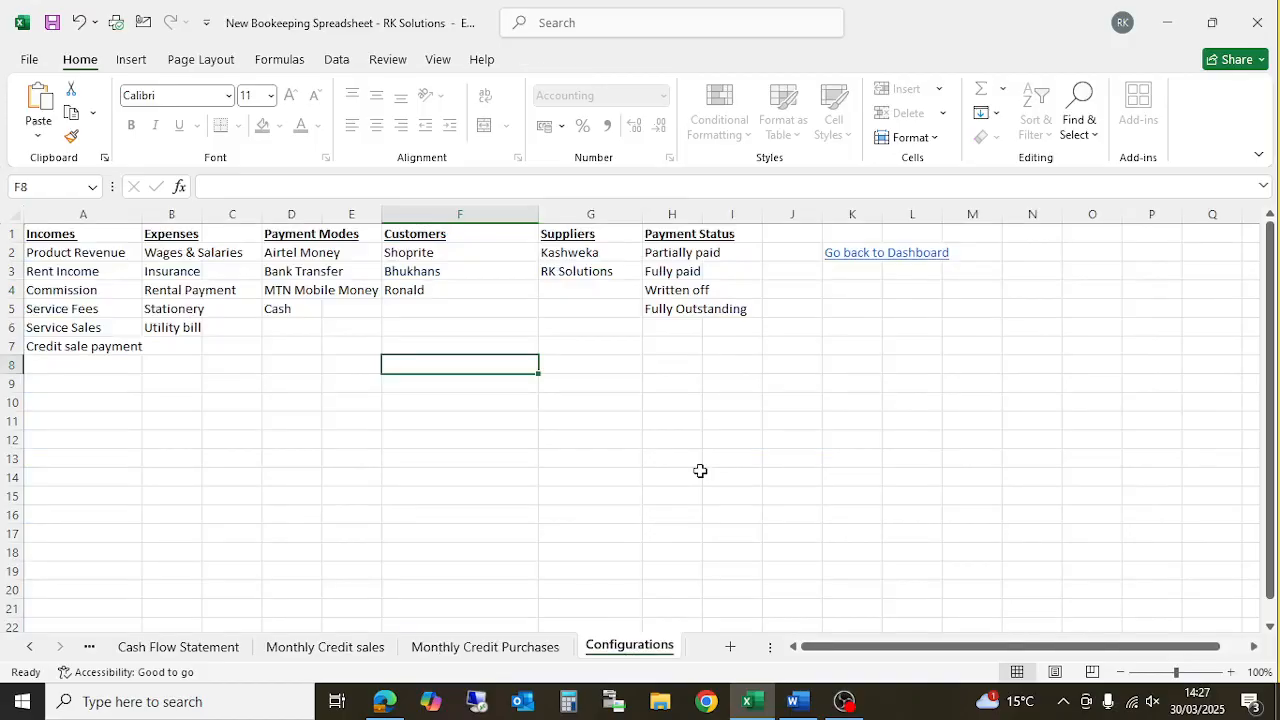
left_click(669, 325)
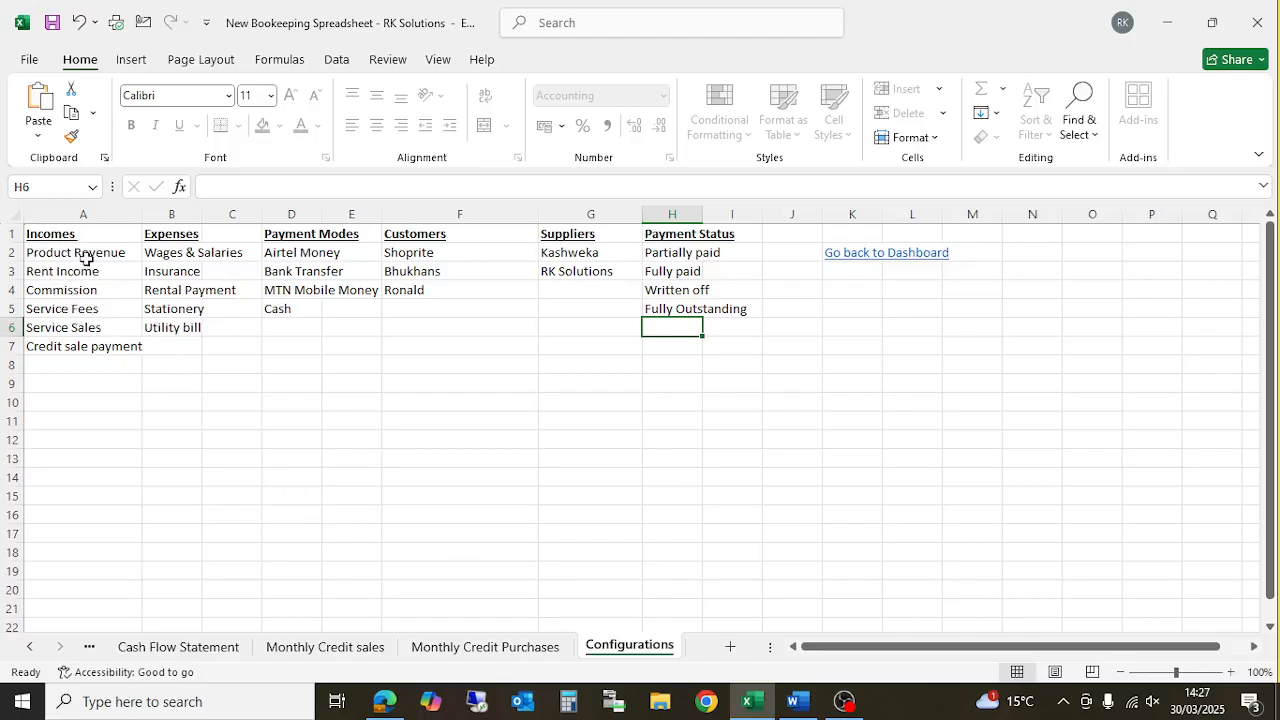
double_click(55, 256)
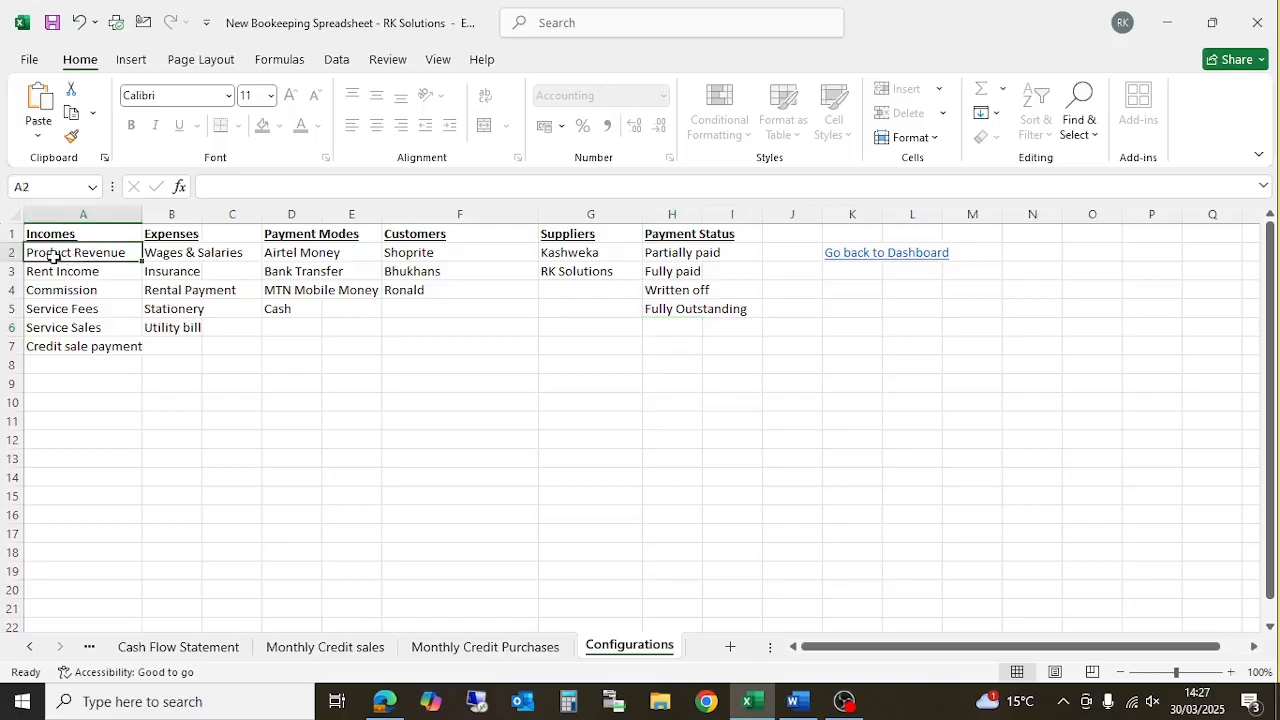
left_click(665, 404)
Step: Return to the Cash book and view the category options offered for the empty row 6
left_click(30, 650)
left_click(30, 650)
left_click(155, 650)
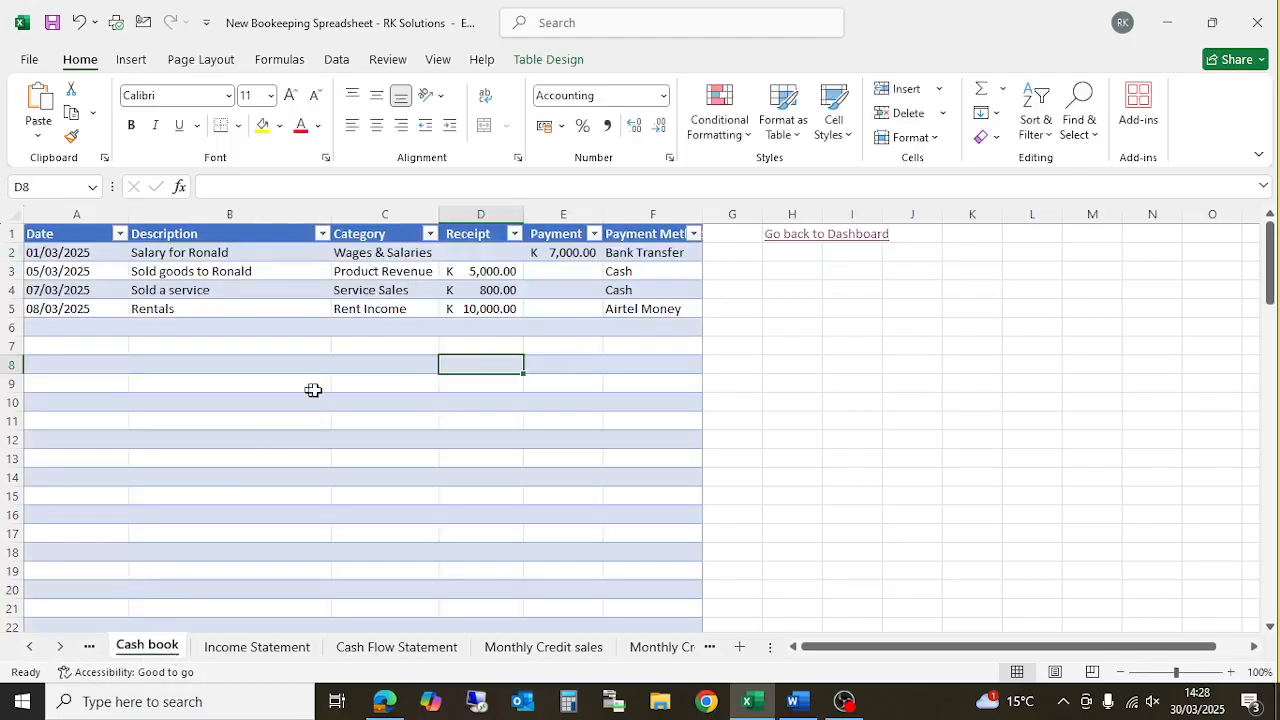
left_click(361, 326)
left_click(448, 330)
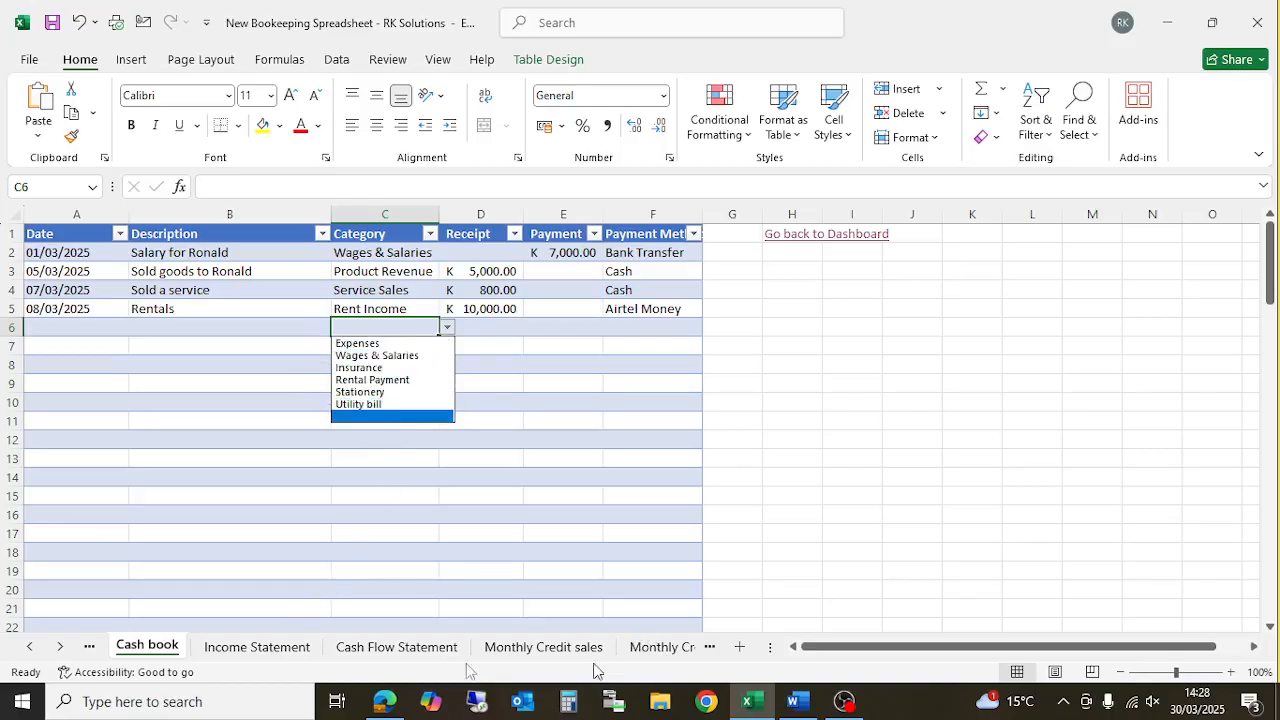
Step: Compare the Cash book's category options with the Expenses list in Configurations, down to its first empty cell
left_click(65, 648)
left_click(65, 648)
left_click(608, 647)
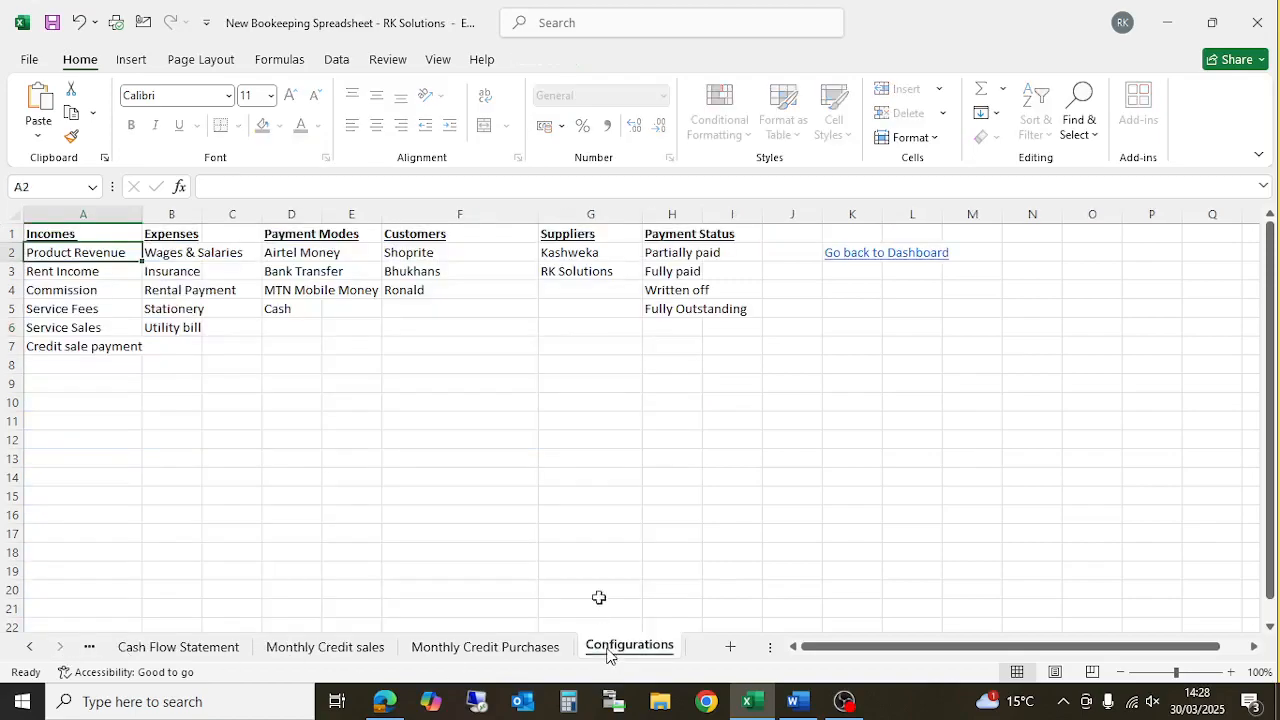
left_click(198, 255)
left_click(185, 274)
left_click(179, 292)
left_click(180, 328)
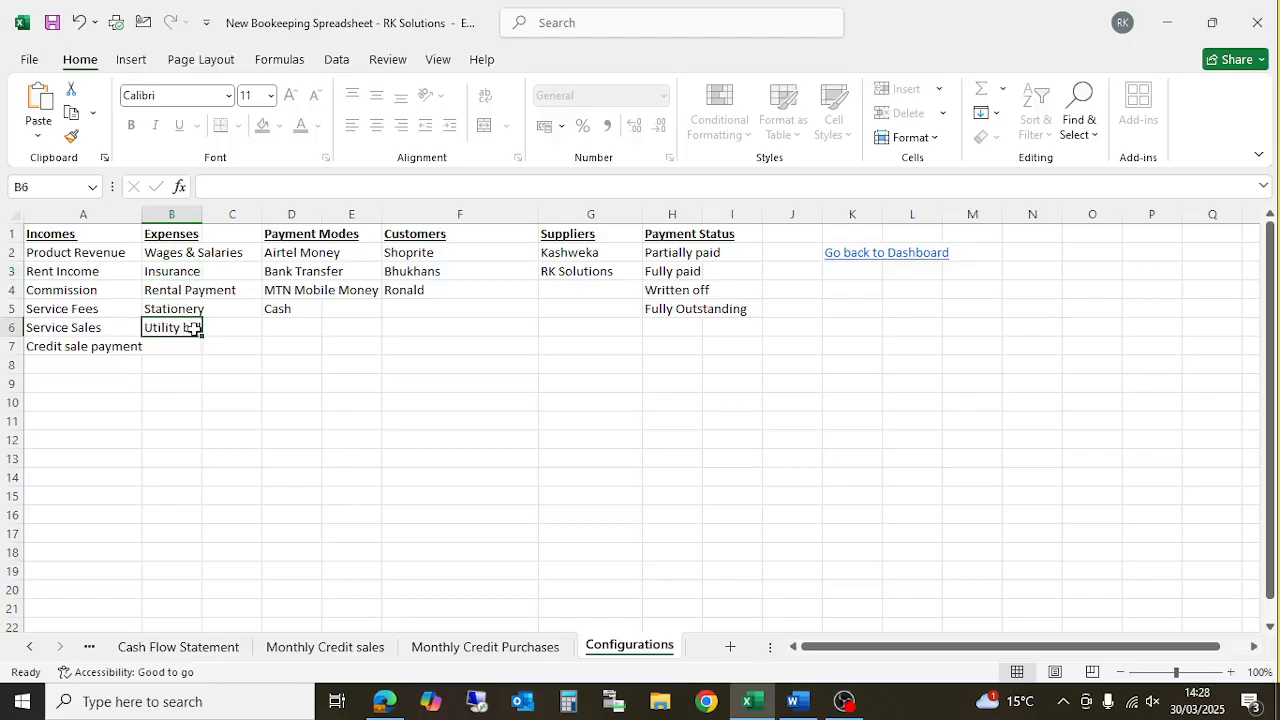
left_click(183, 346)
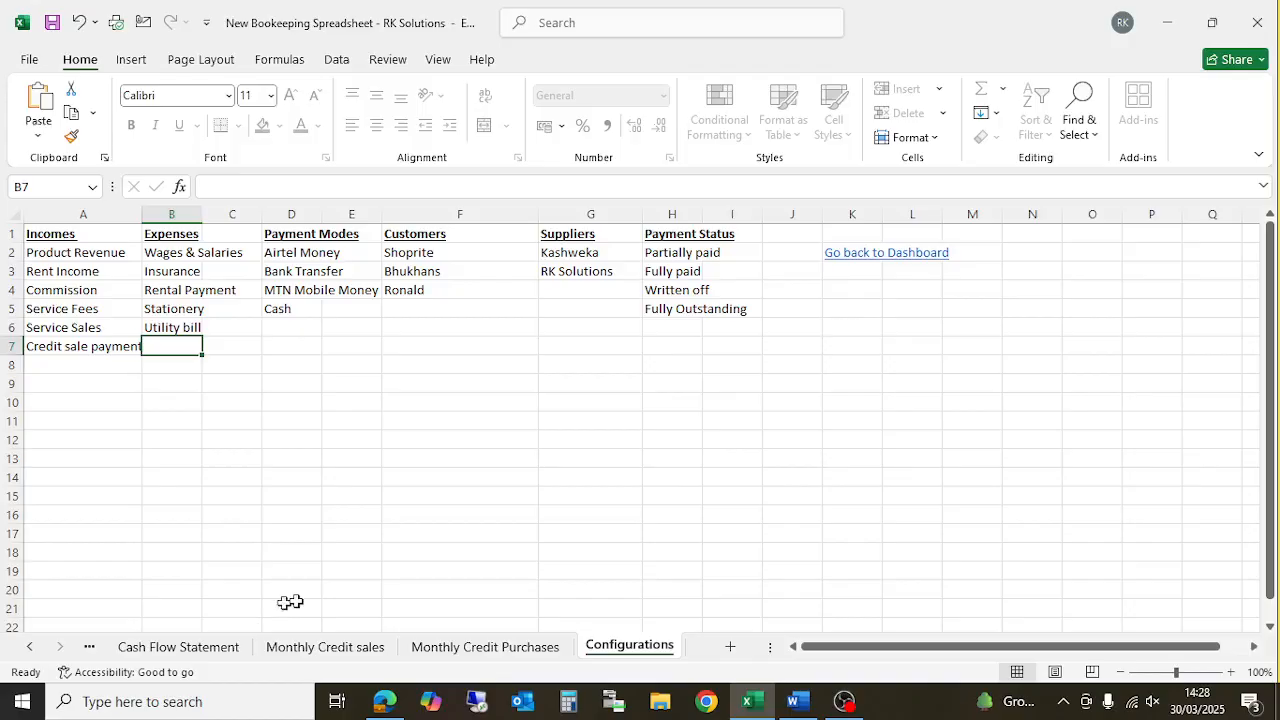
Step: Check the Monthly Credit sales columns from Date to Notes, and go back to the Income Statement
left_click(314, 647)
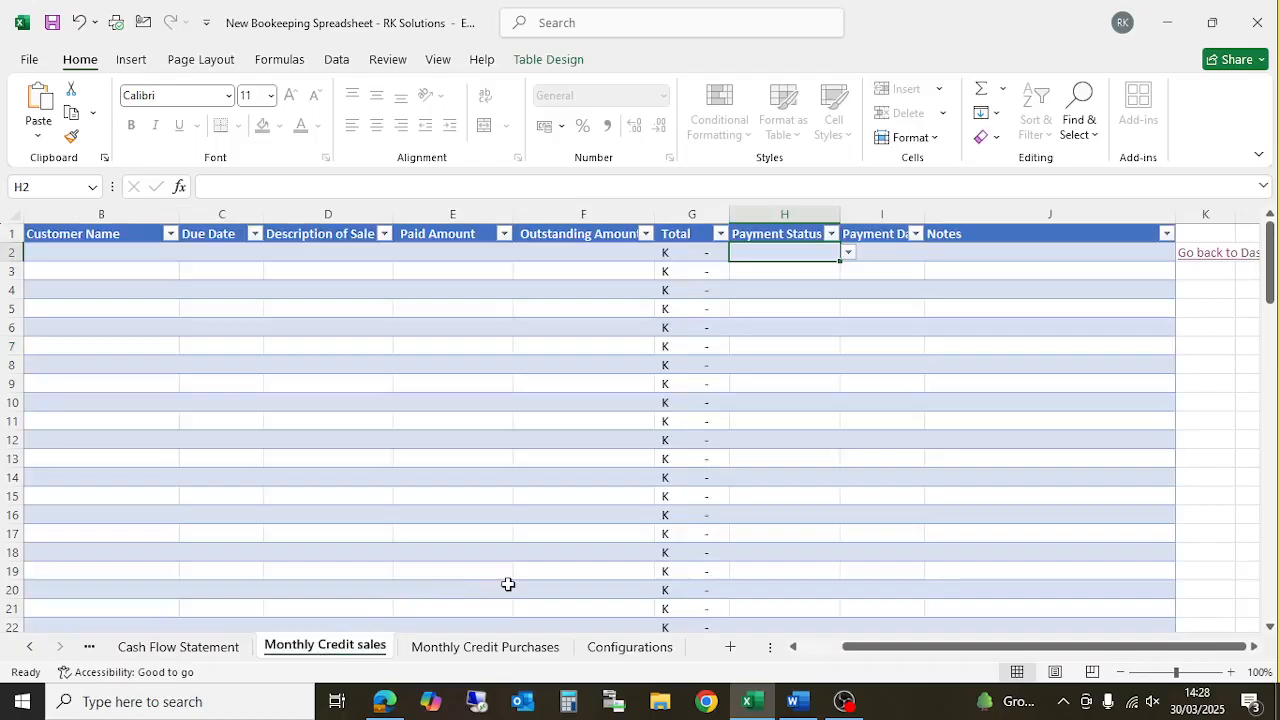
left_click_drag(888, 647, 795, 648)
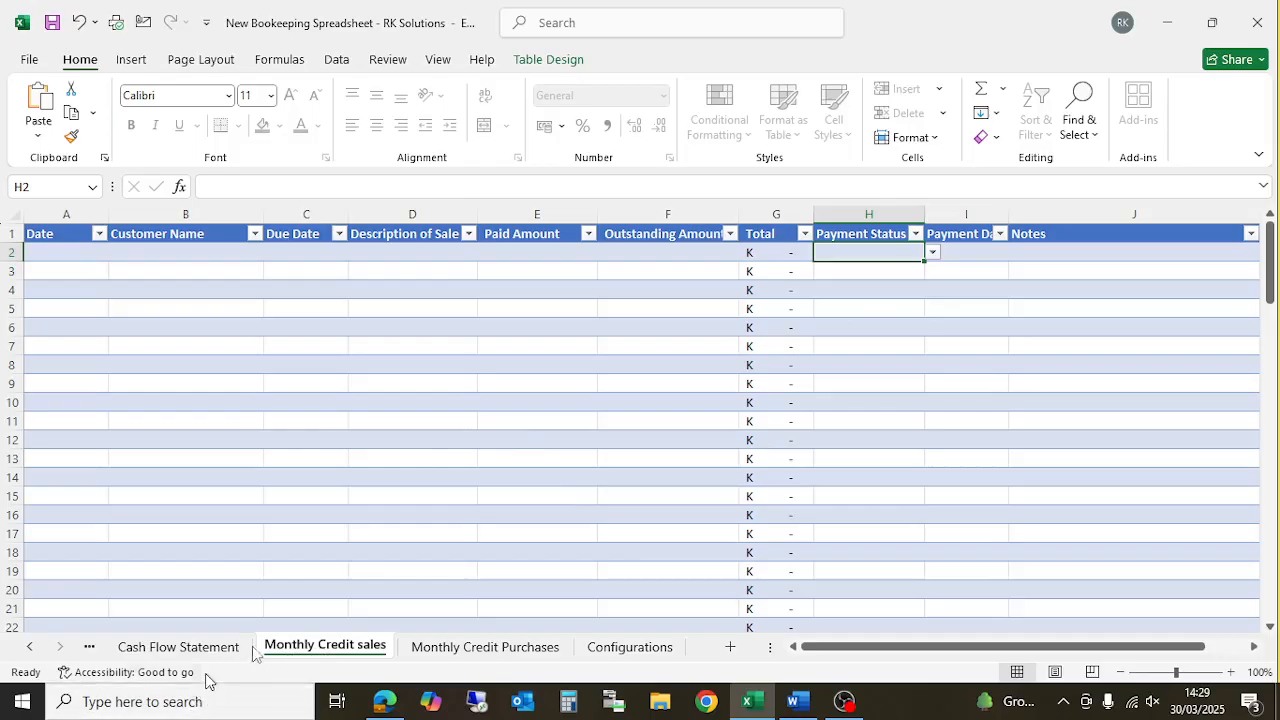
left_click(32, 647)
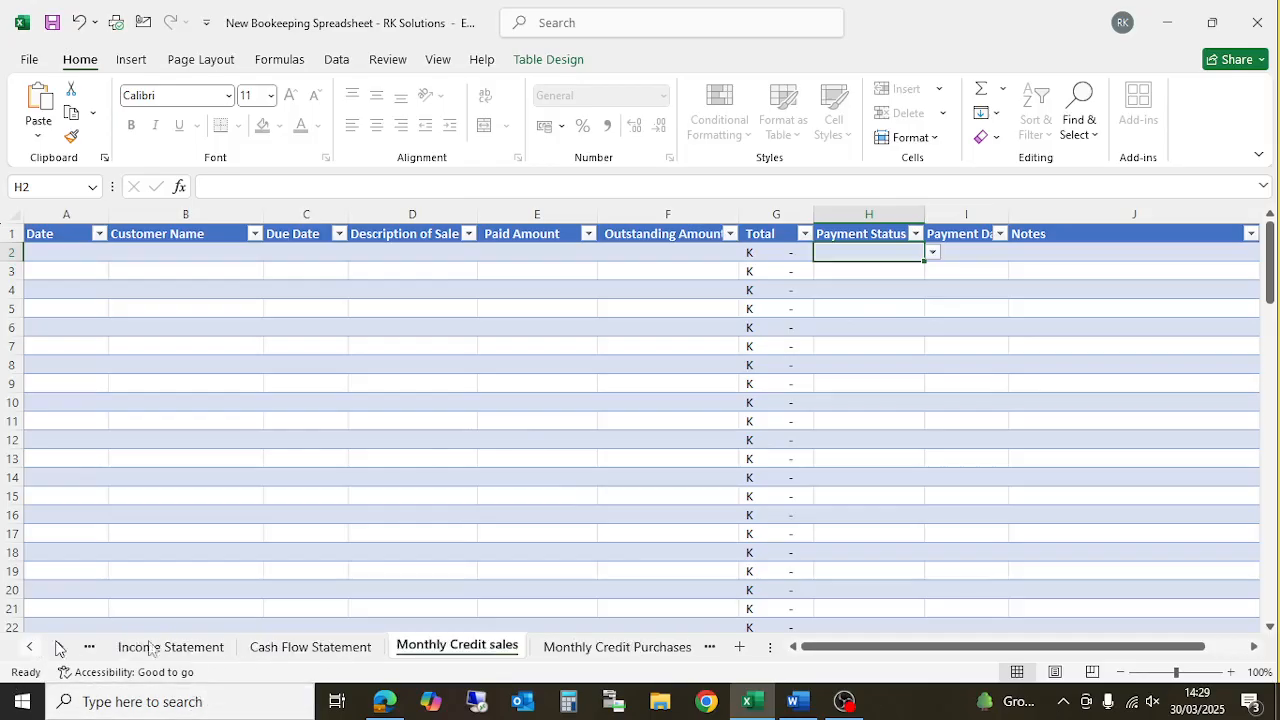
left_click(186, 647)
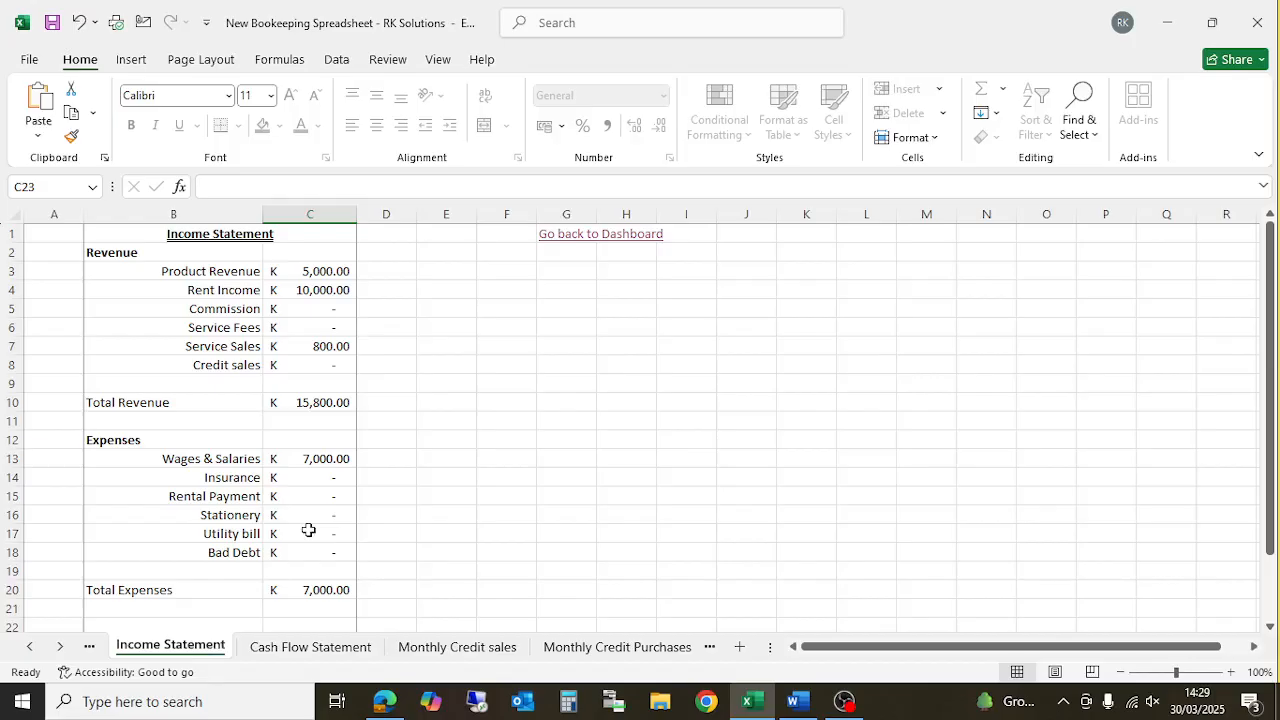
Step: Review the Income Statement down to Net Profit, and check the Cash Flow Statement's closing cash balance and total credit purchases for the month
scroll(306, 531, "down", 2)
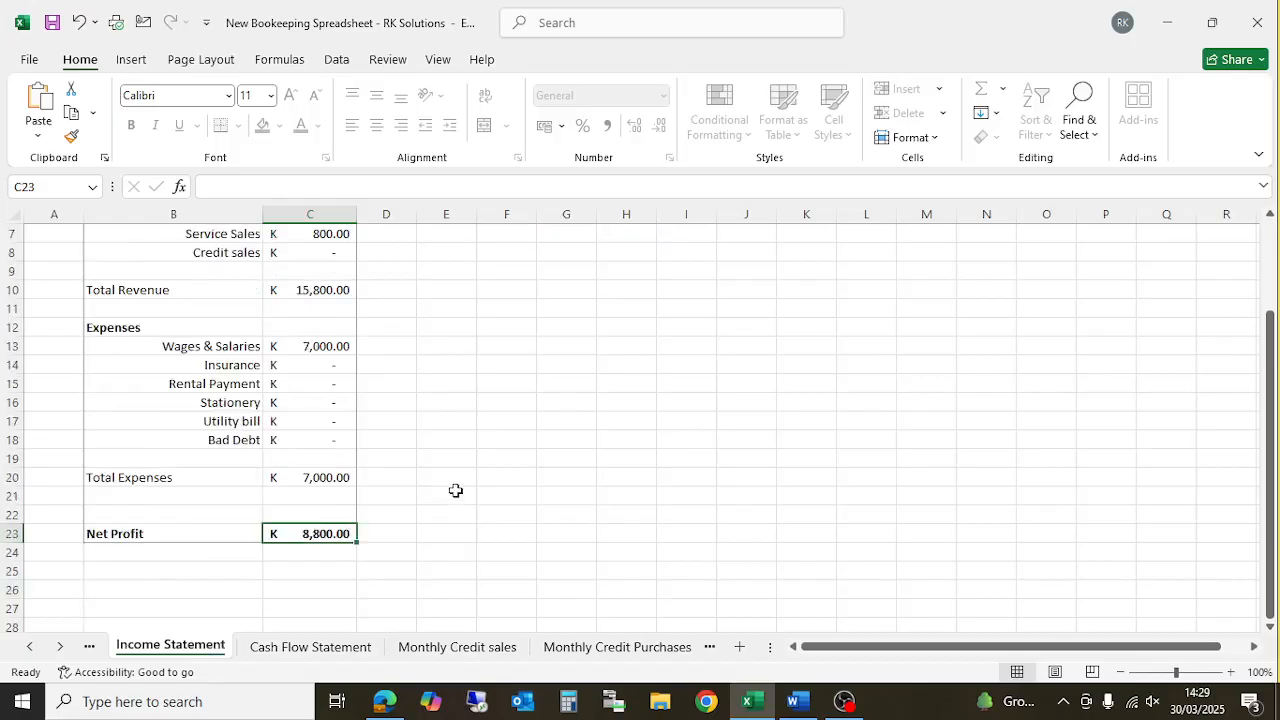
left_click(310, 647)
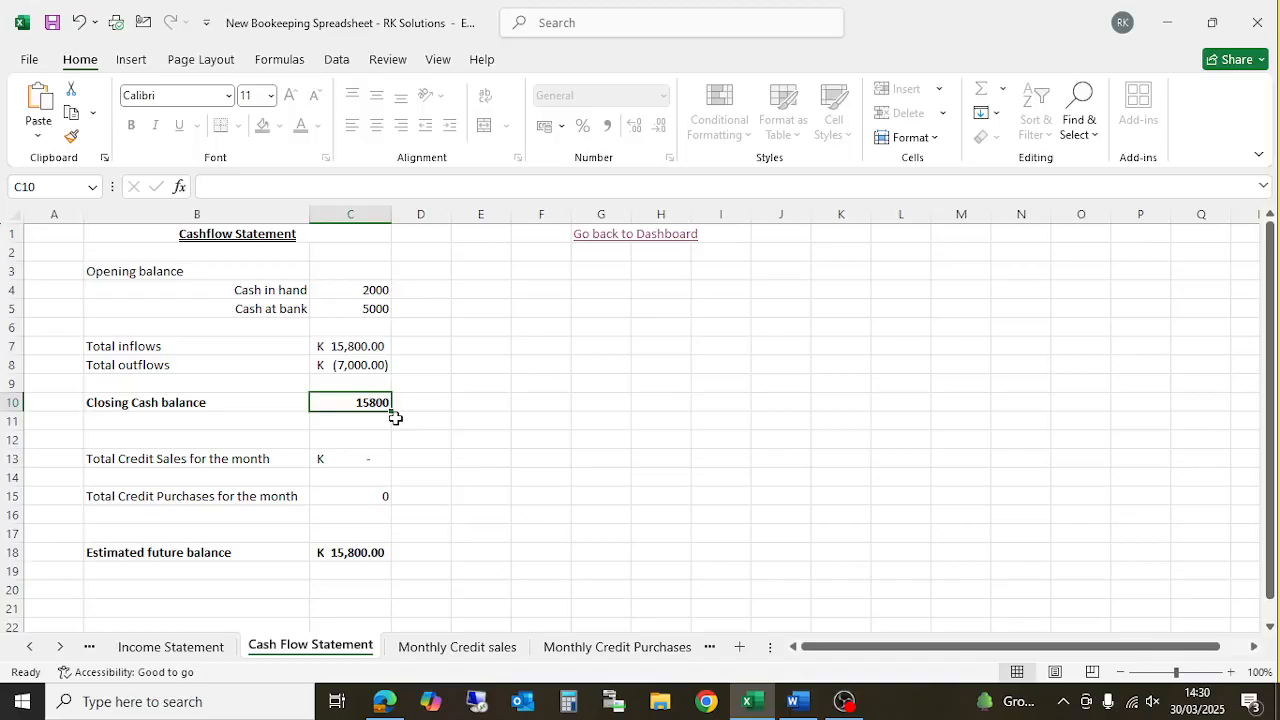
left_click(350, 492)
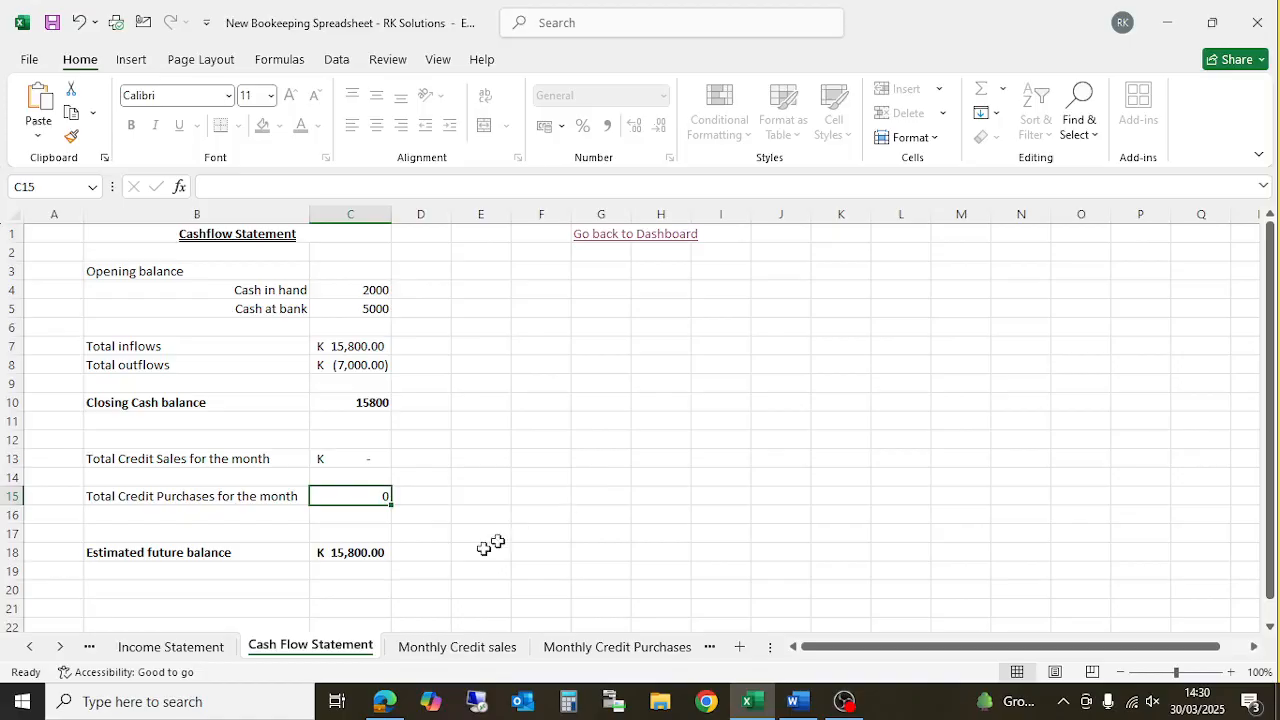
Step: Look over the Monthly Credit sales table and the Monthly Credit Purchases columns back to Date, and return to the Configurations lists
left_click(487, 648)
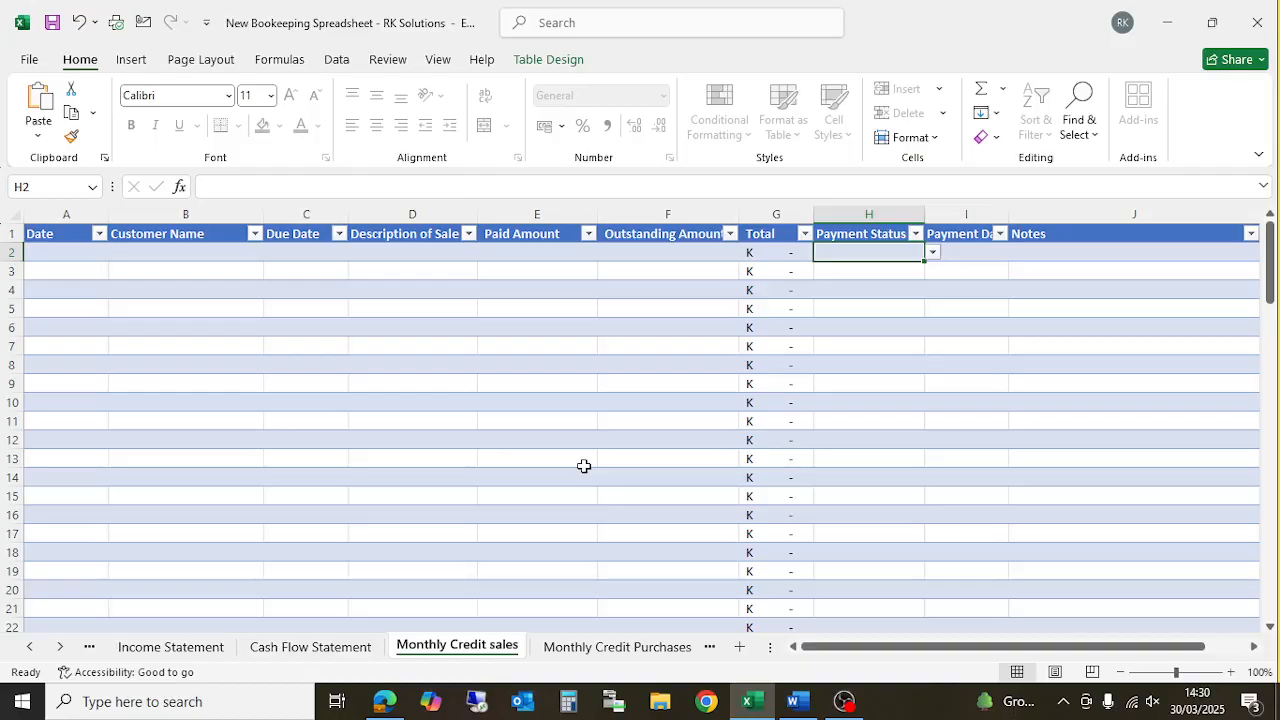
left_click(609, 646)
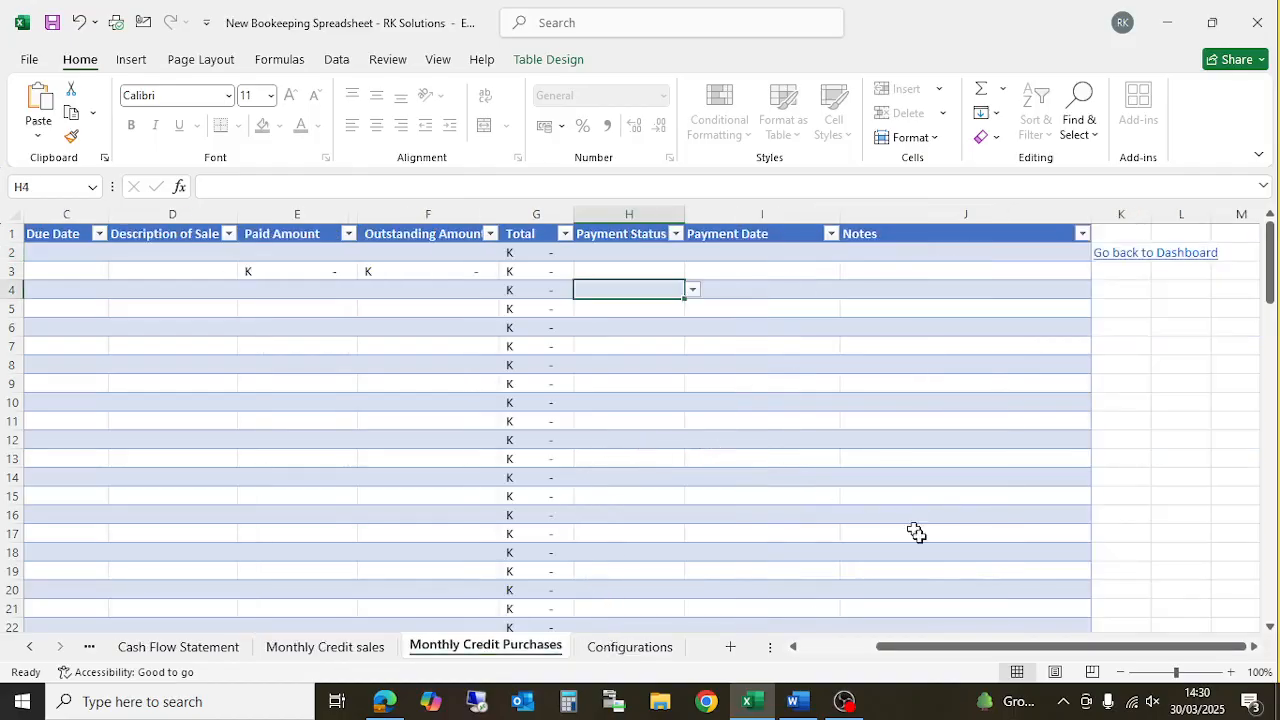
left_click_drag(934, 646, 856, 648)
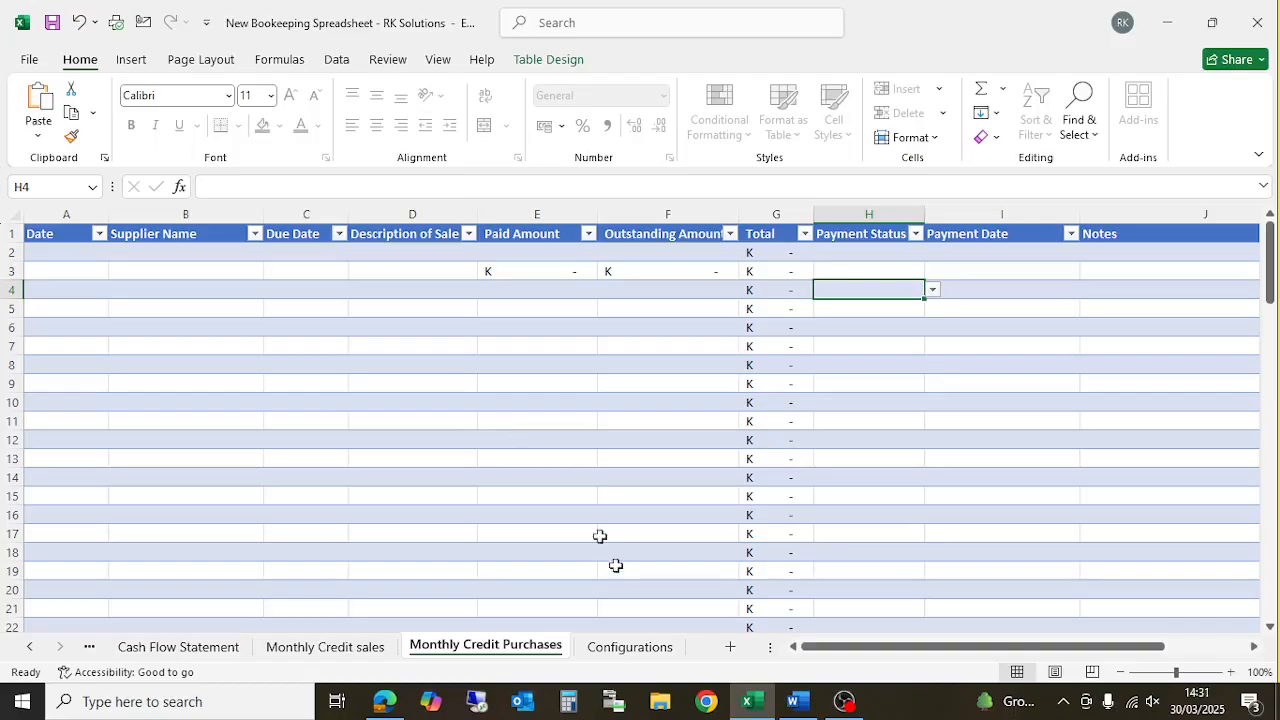
left_click(622, 648)
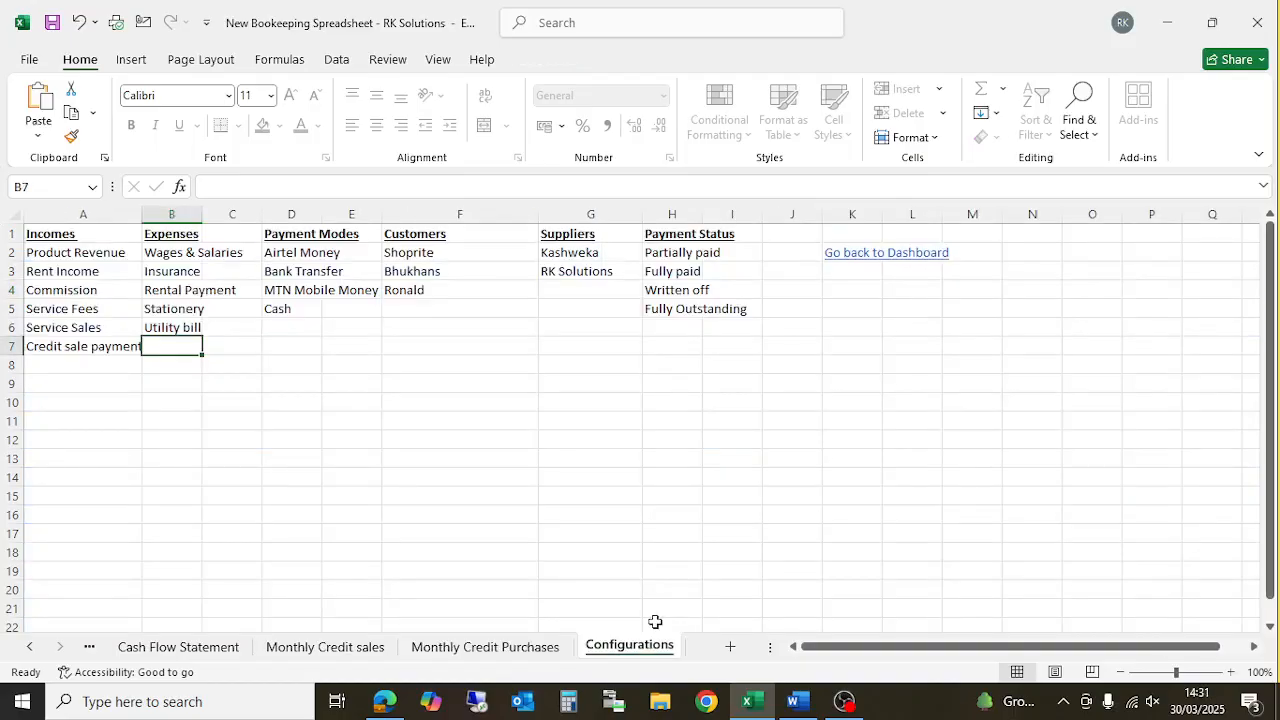